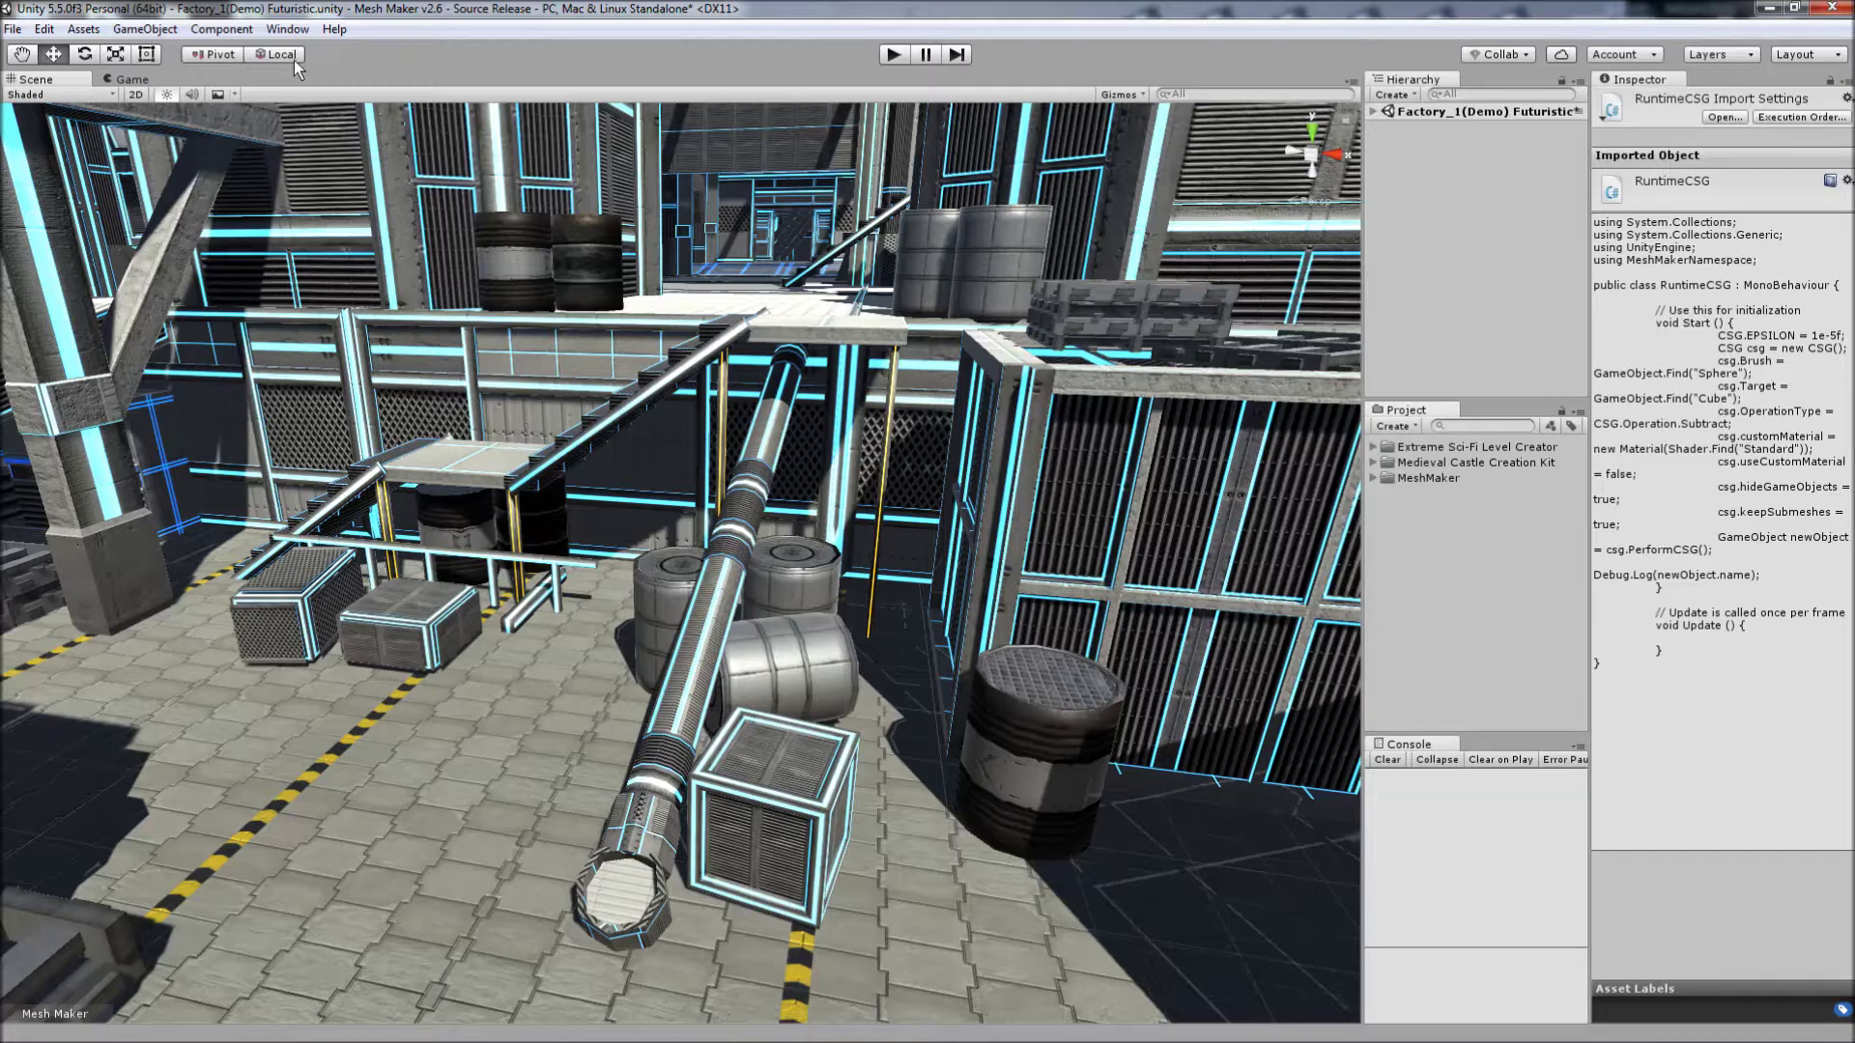
Open the Mesh Maker CSG tool and place its window beside the scene view
{"action": "left_click", "coordinate": [283, 31]}
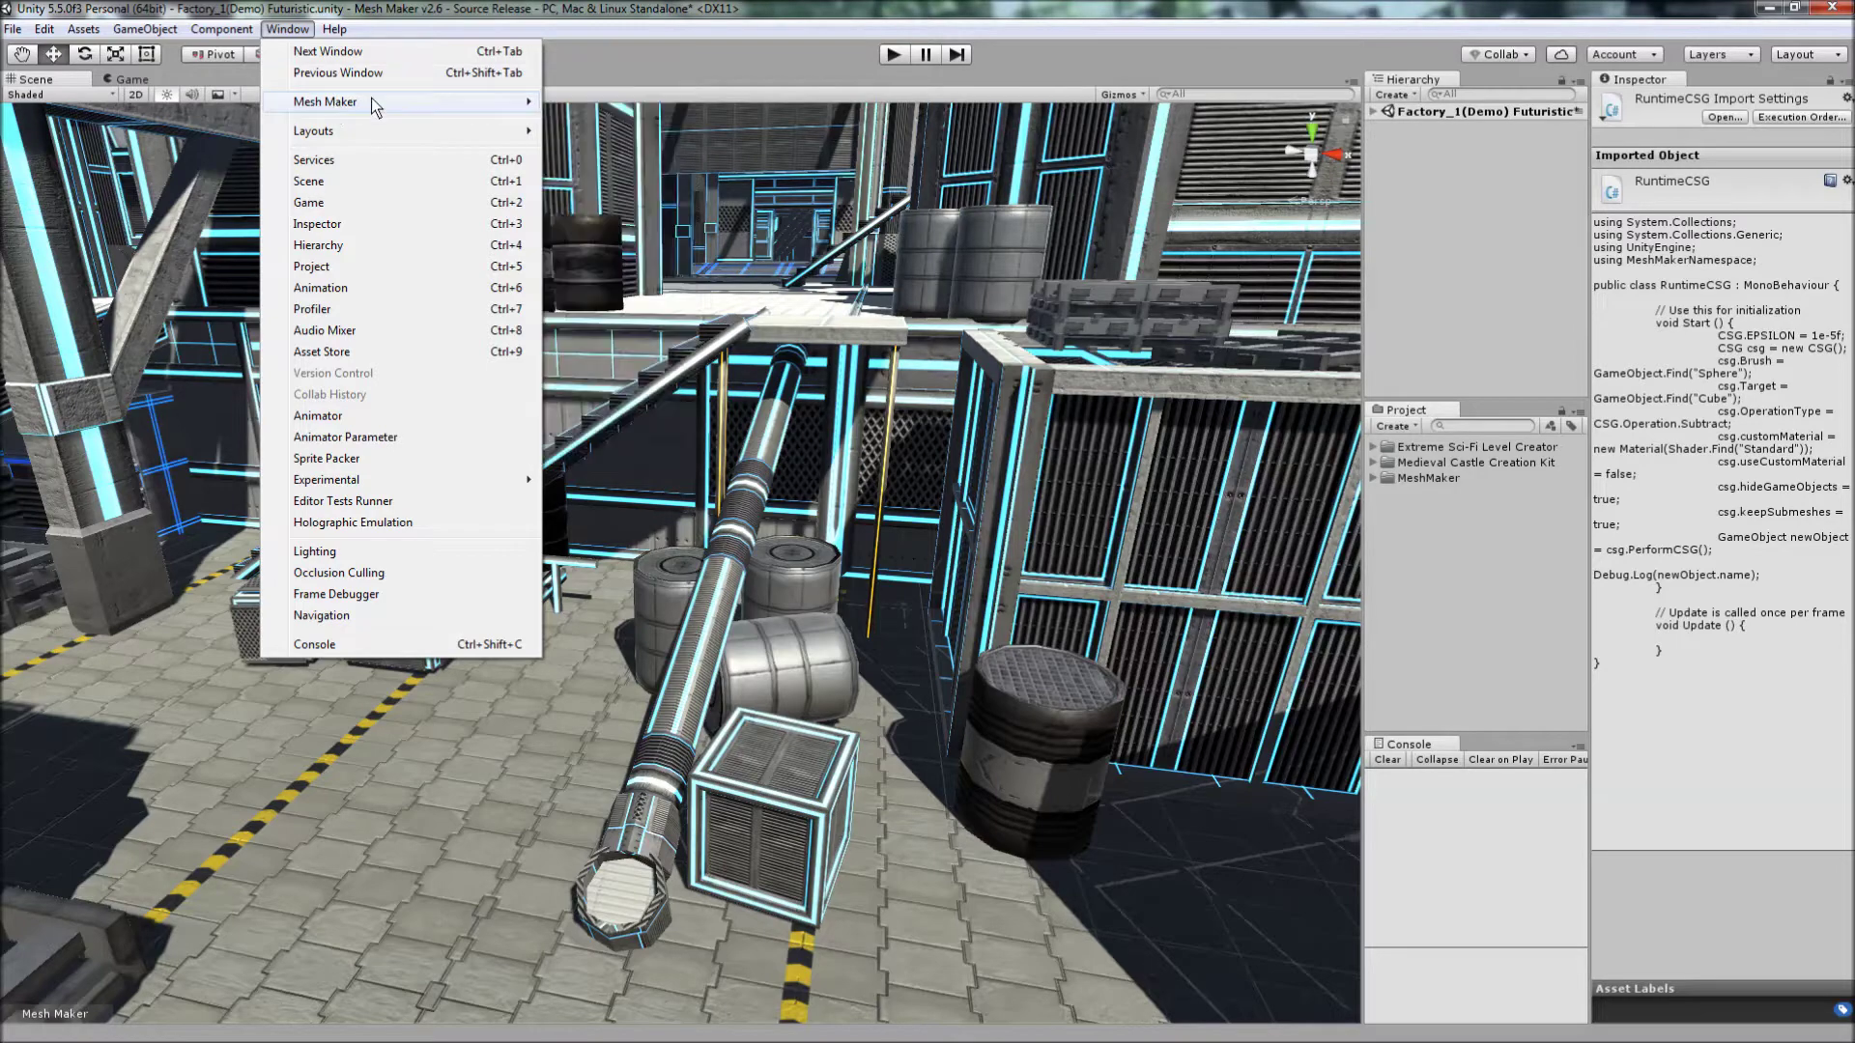
{"action": "mouse_move", "coordinate": [527, 102]}
{"action": "left_click", "coordinate": [581, 188]}
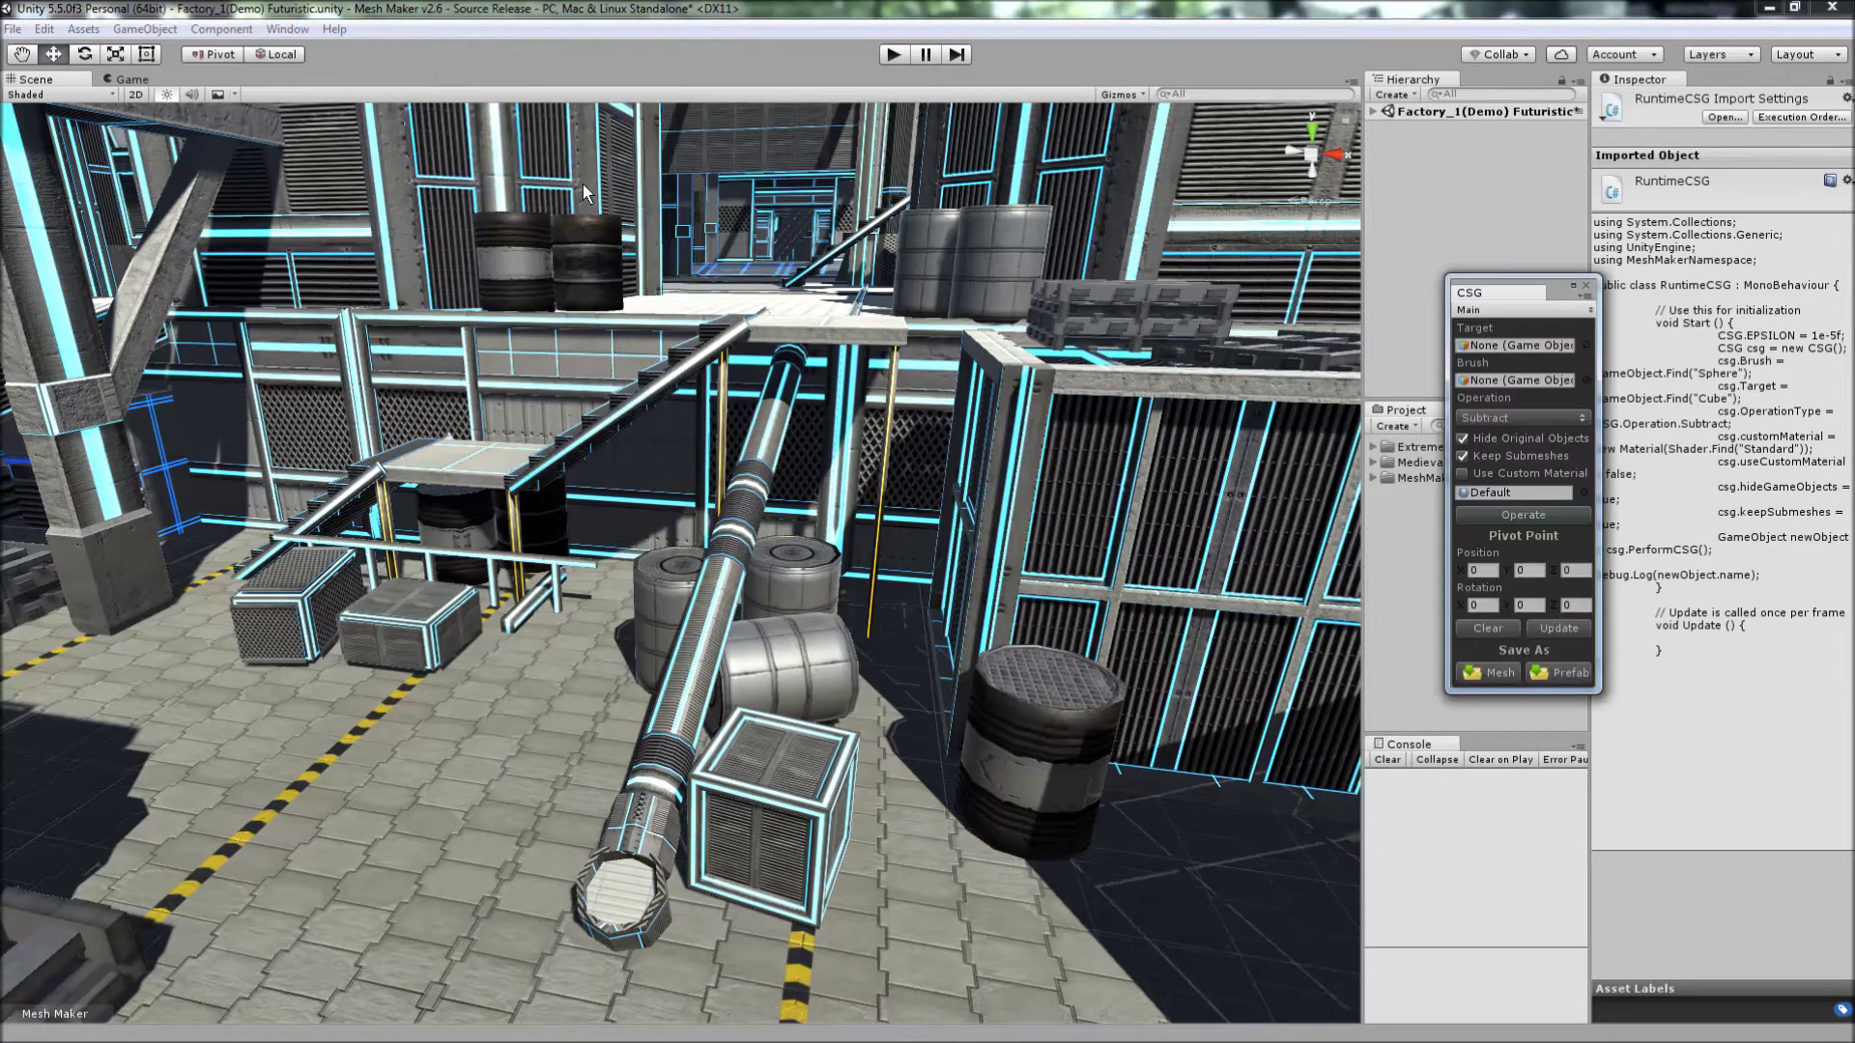
{"action": "mouse_move", "coordinate": [1564, 296]}
{"action": "left_mouse_down"}
{"action": "mouse_move", "coordinate": [1511, 288]}
{"action": "mouse_move", "coordinate": [1545, 284]}
{"action": "left_mouse_up"}
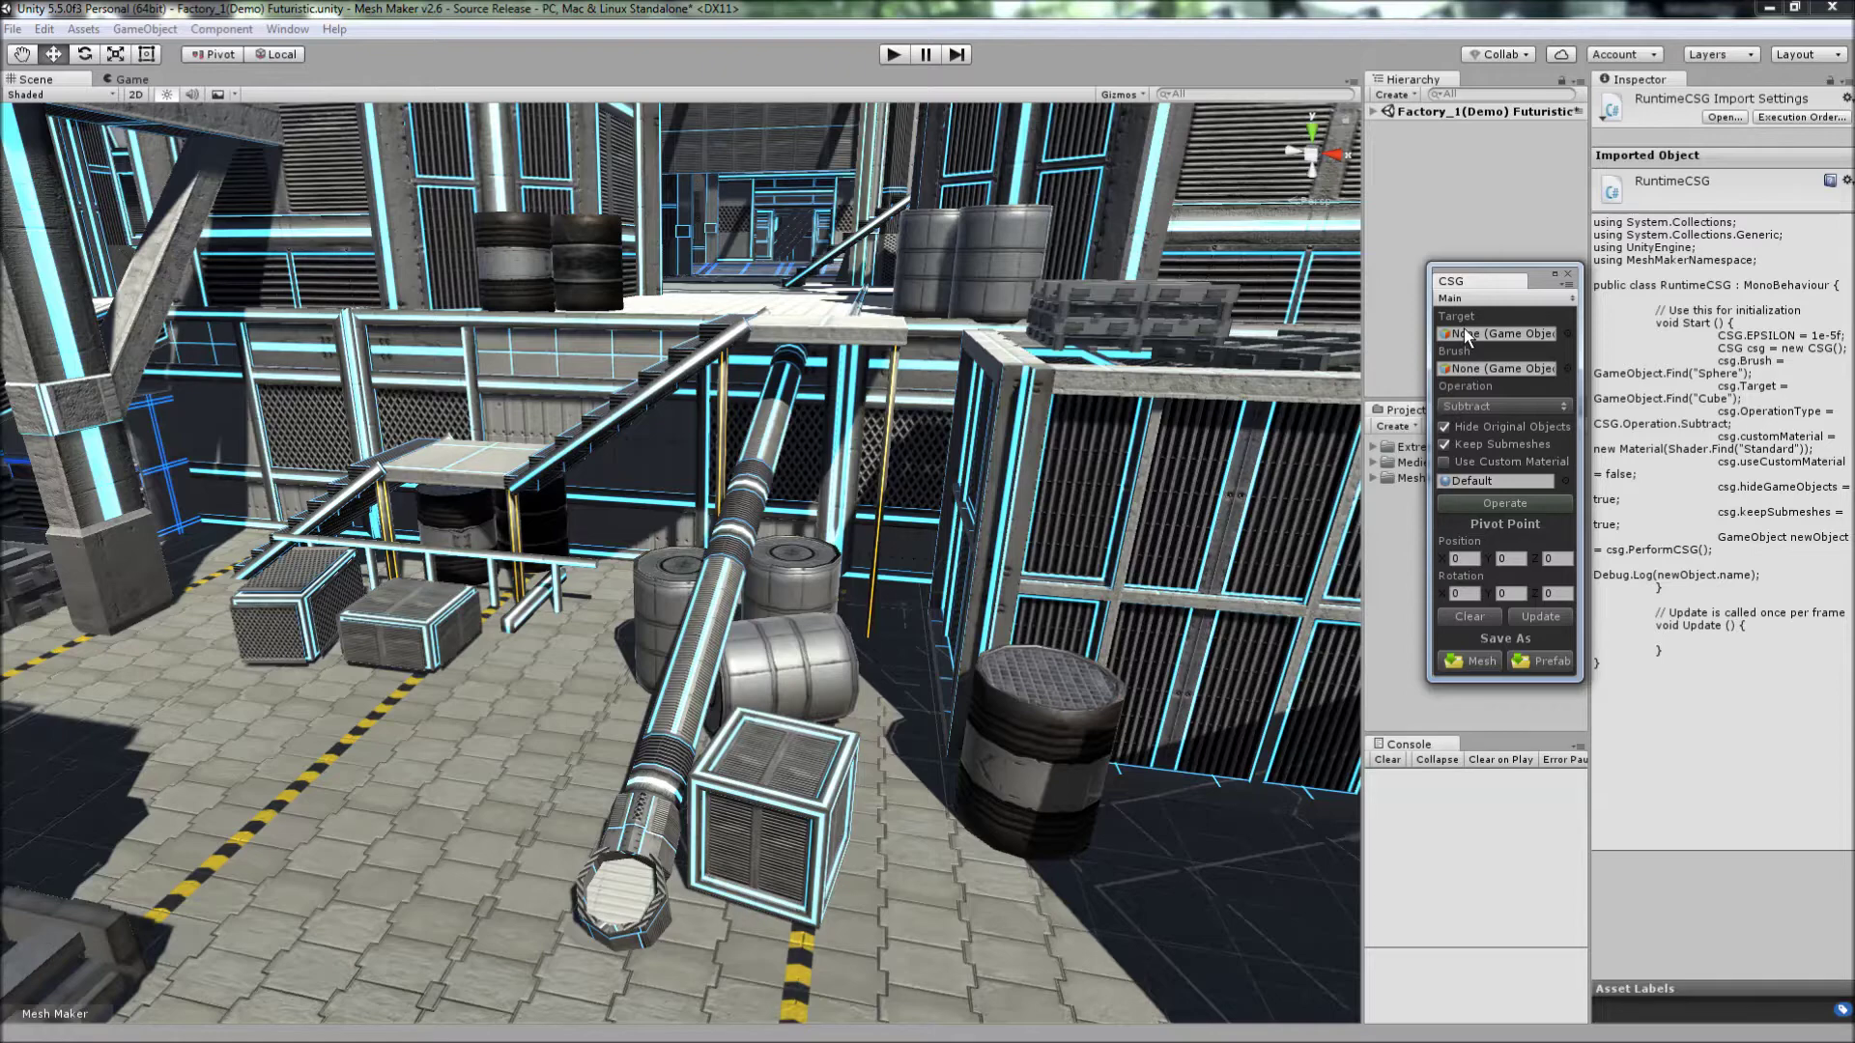
Assign the standing barrel Barrel_1A 4 as the CSG brush and the crate Box_7E 2 as the target
{"action": "left_click", "coordinate": [1042, 709]}
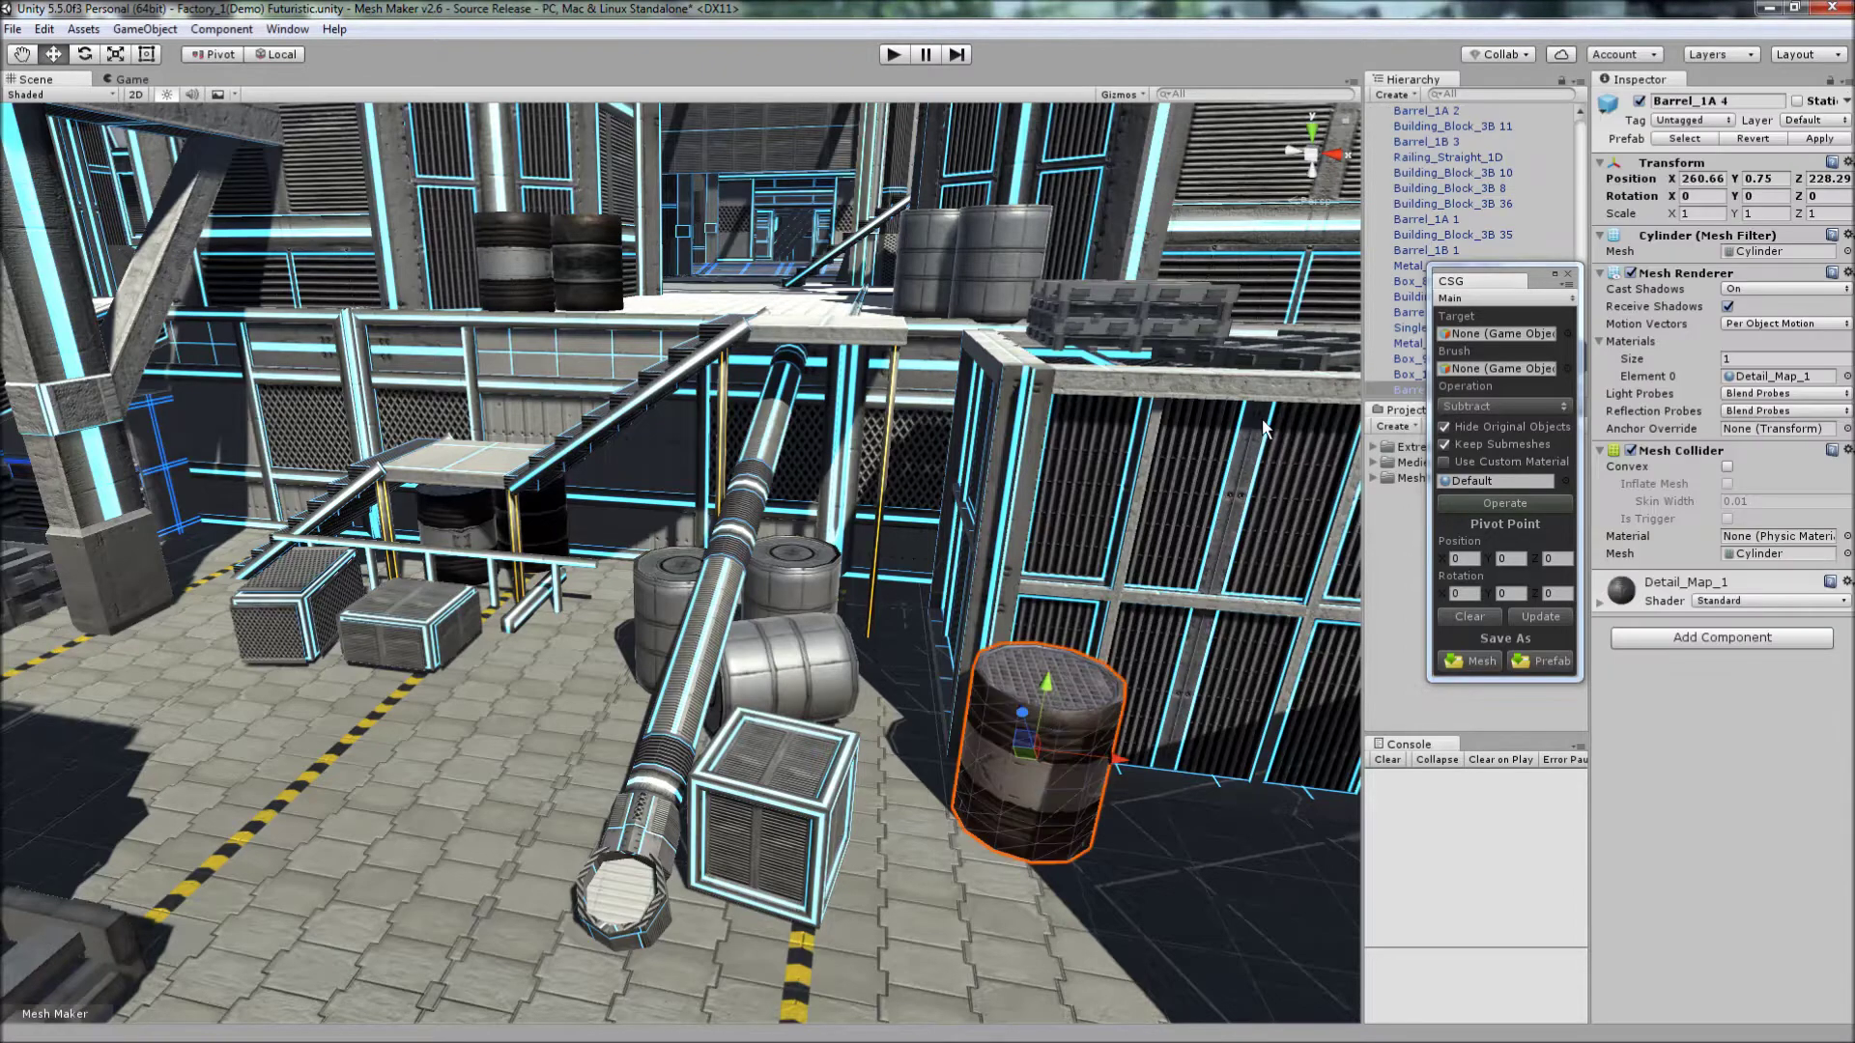
{"action": "left_click", "coordinate": [1472, 368]}
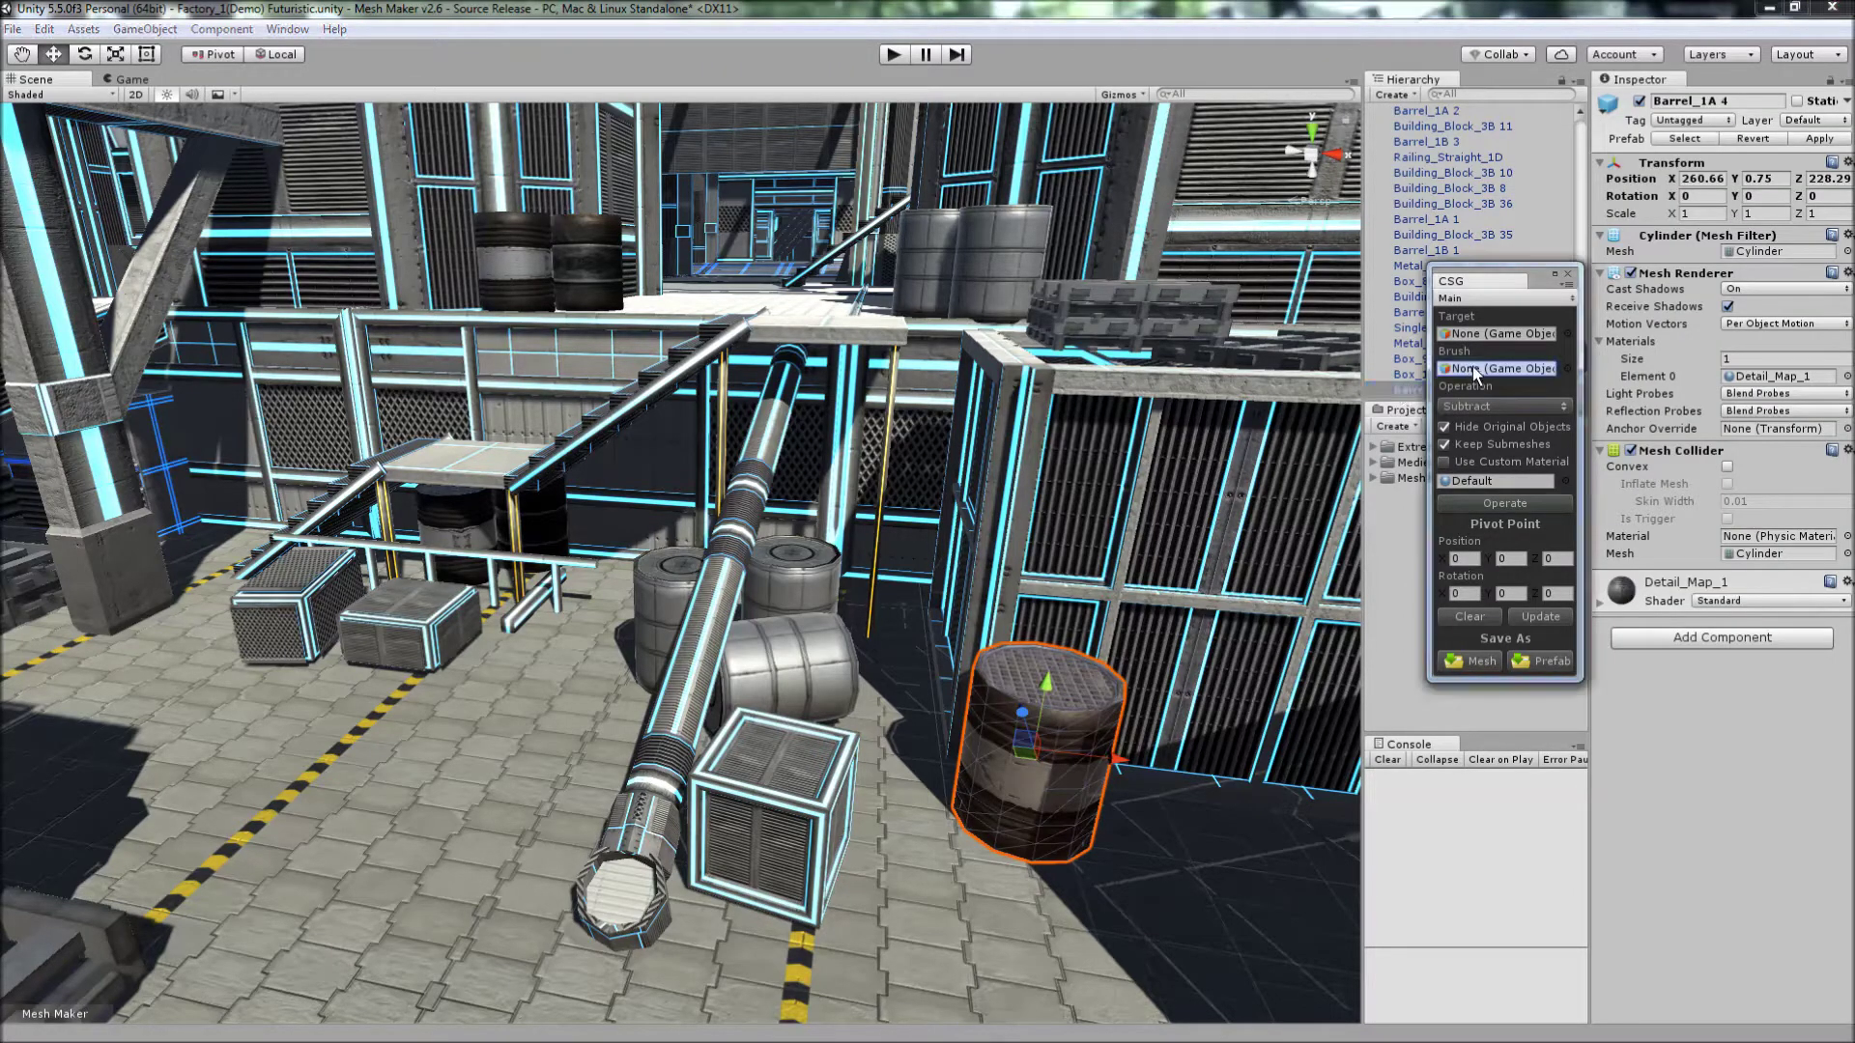
{"action": "left_click_drag", "start_coordinate": [1472, 367], "coordinate": [1472, 367]}
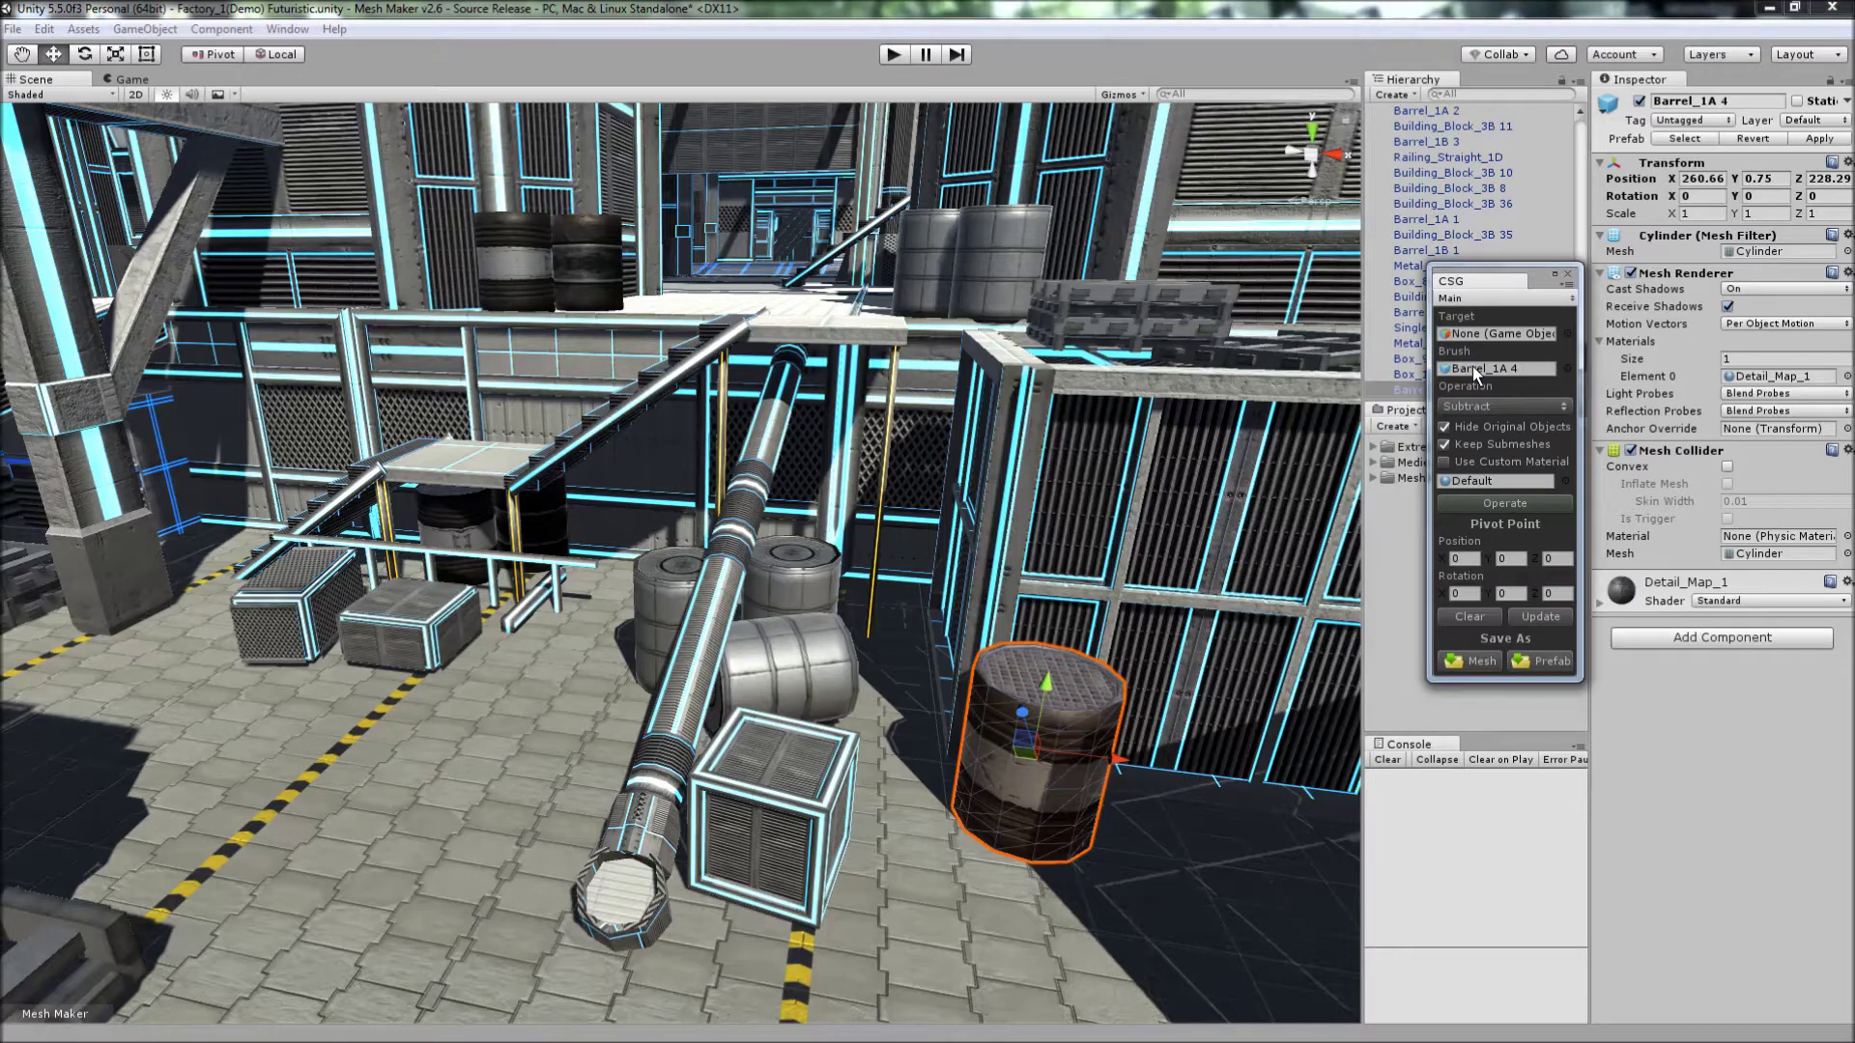
{"action": "left_click", "coordinate": [755, 784]}
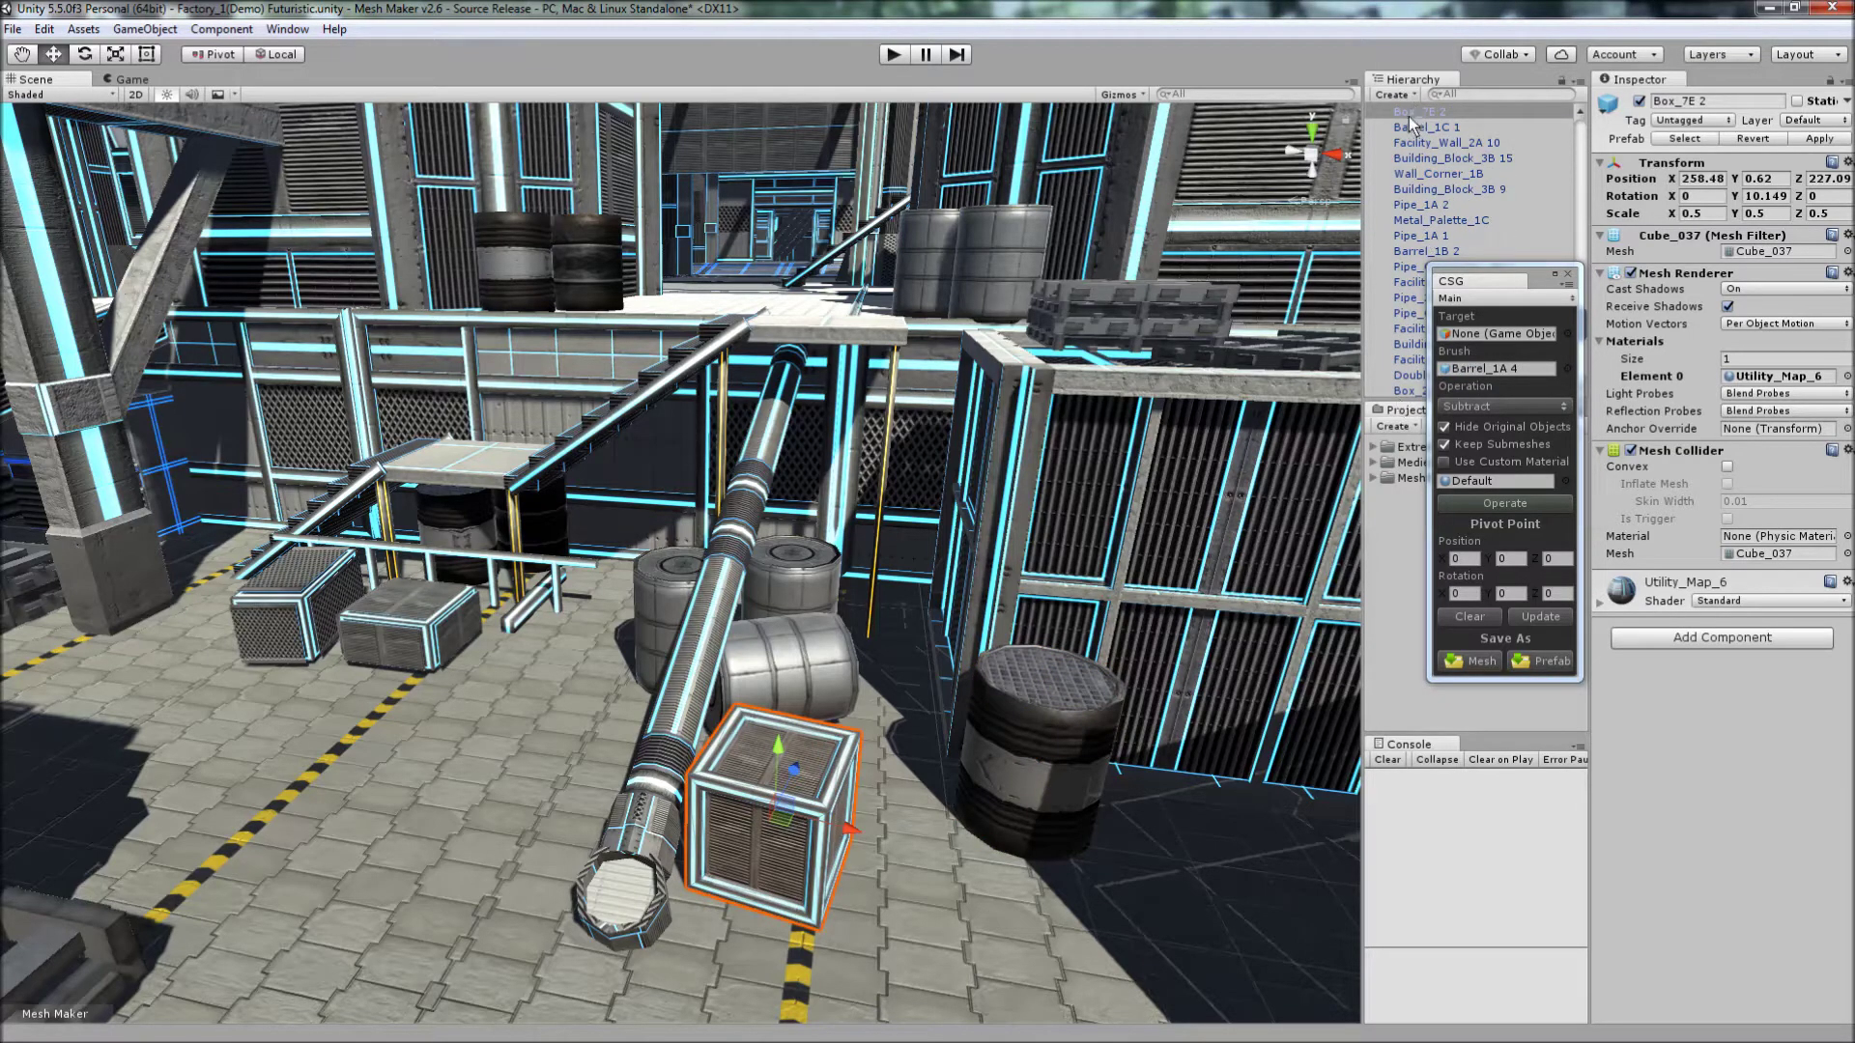
{"action": "left_click_drag", "start_coordinate": [1411, 114], "coordinate": [1503, 336]}
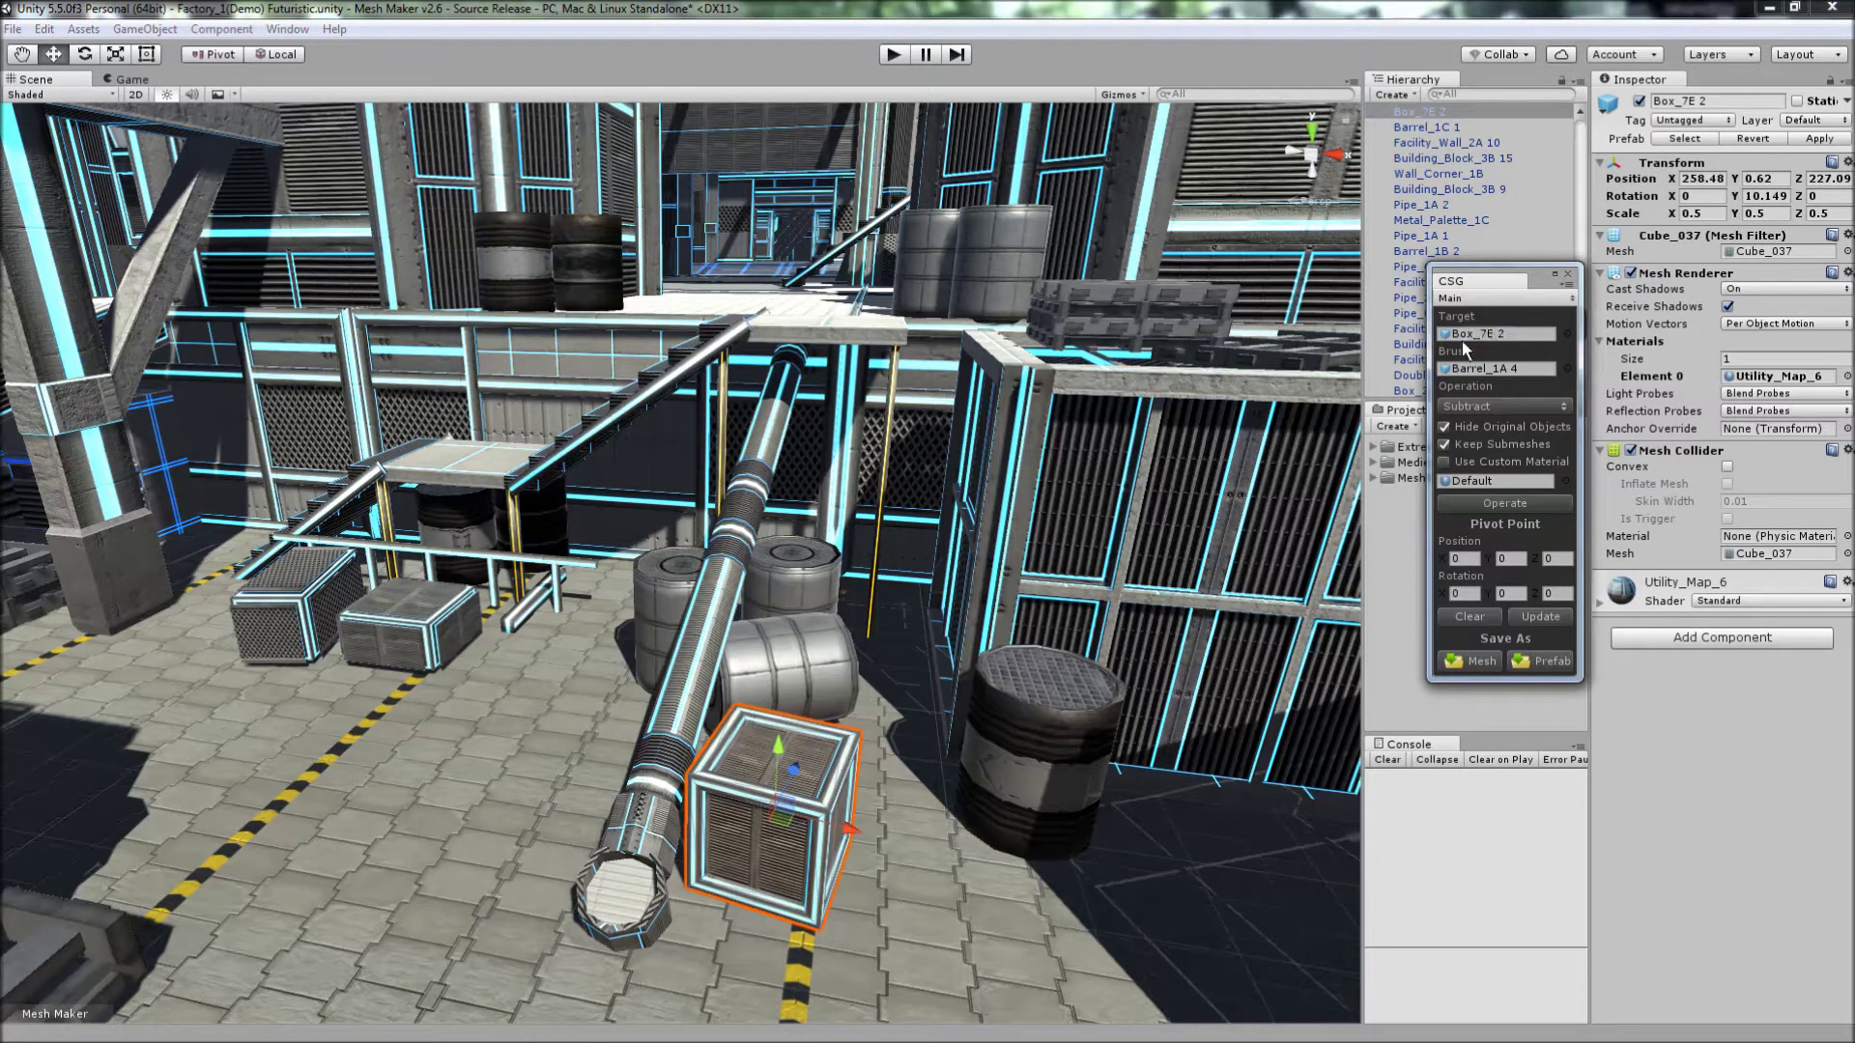
Move the barrel into the crate's front corner at about X 259.01, Z 226.56, and subtract it from the crate
{"action": "left_click", "coordinate": [1030, 705]}
{"action": "left_click_drag", "start_coordinate": [1043, 754], "coordinate": [927, 866]}
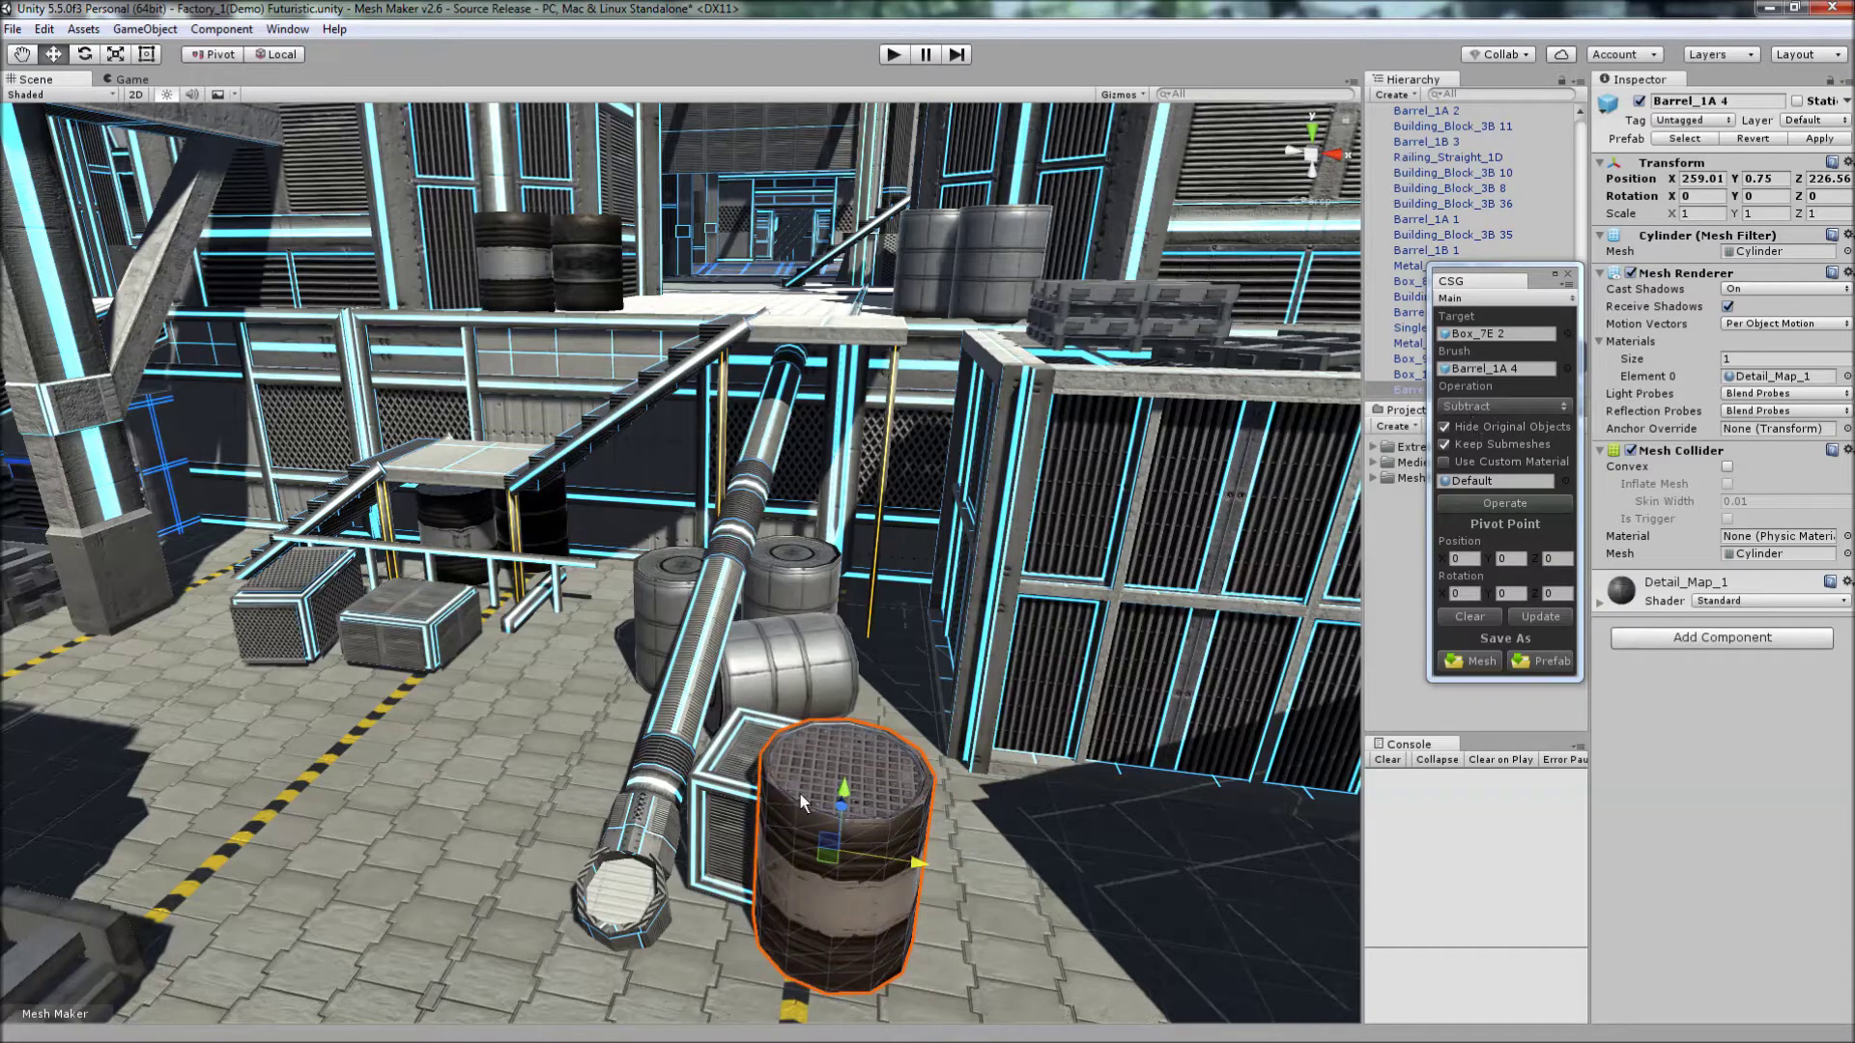
{"action": "left_click", "coordinate": [1475, 407]}
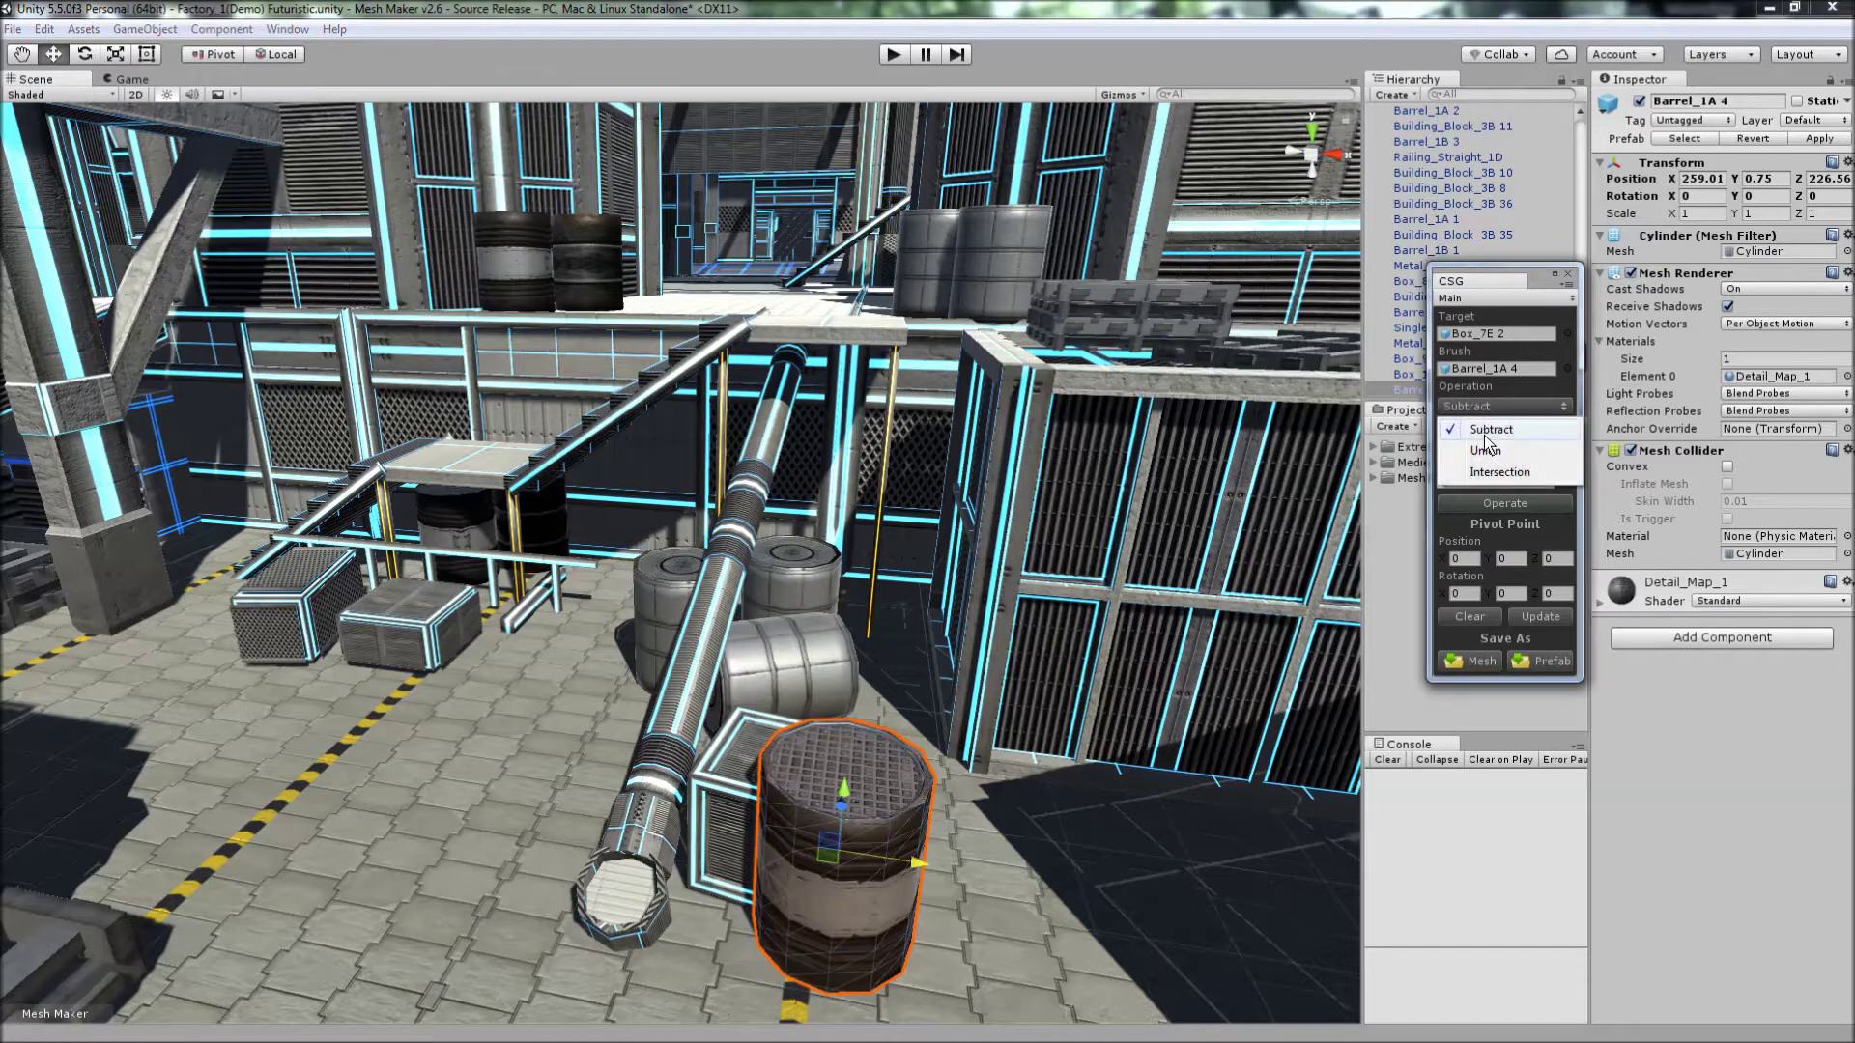
{"action": "left_click", "coordinate": [1490, 408]}
{"action": "left_click", "coordinate": [1490, 408]}
{"action": "left_click", "coordinate": [1536, 386]}
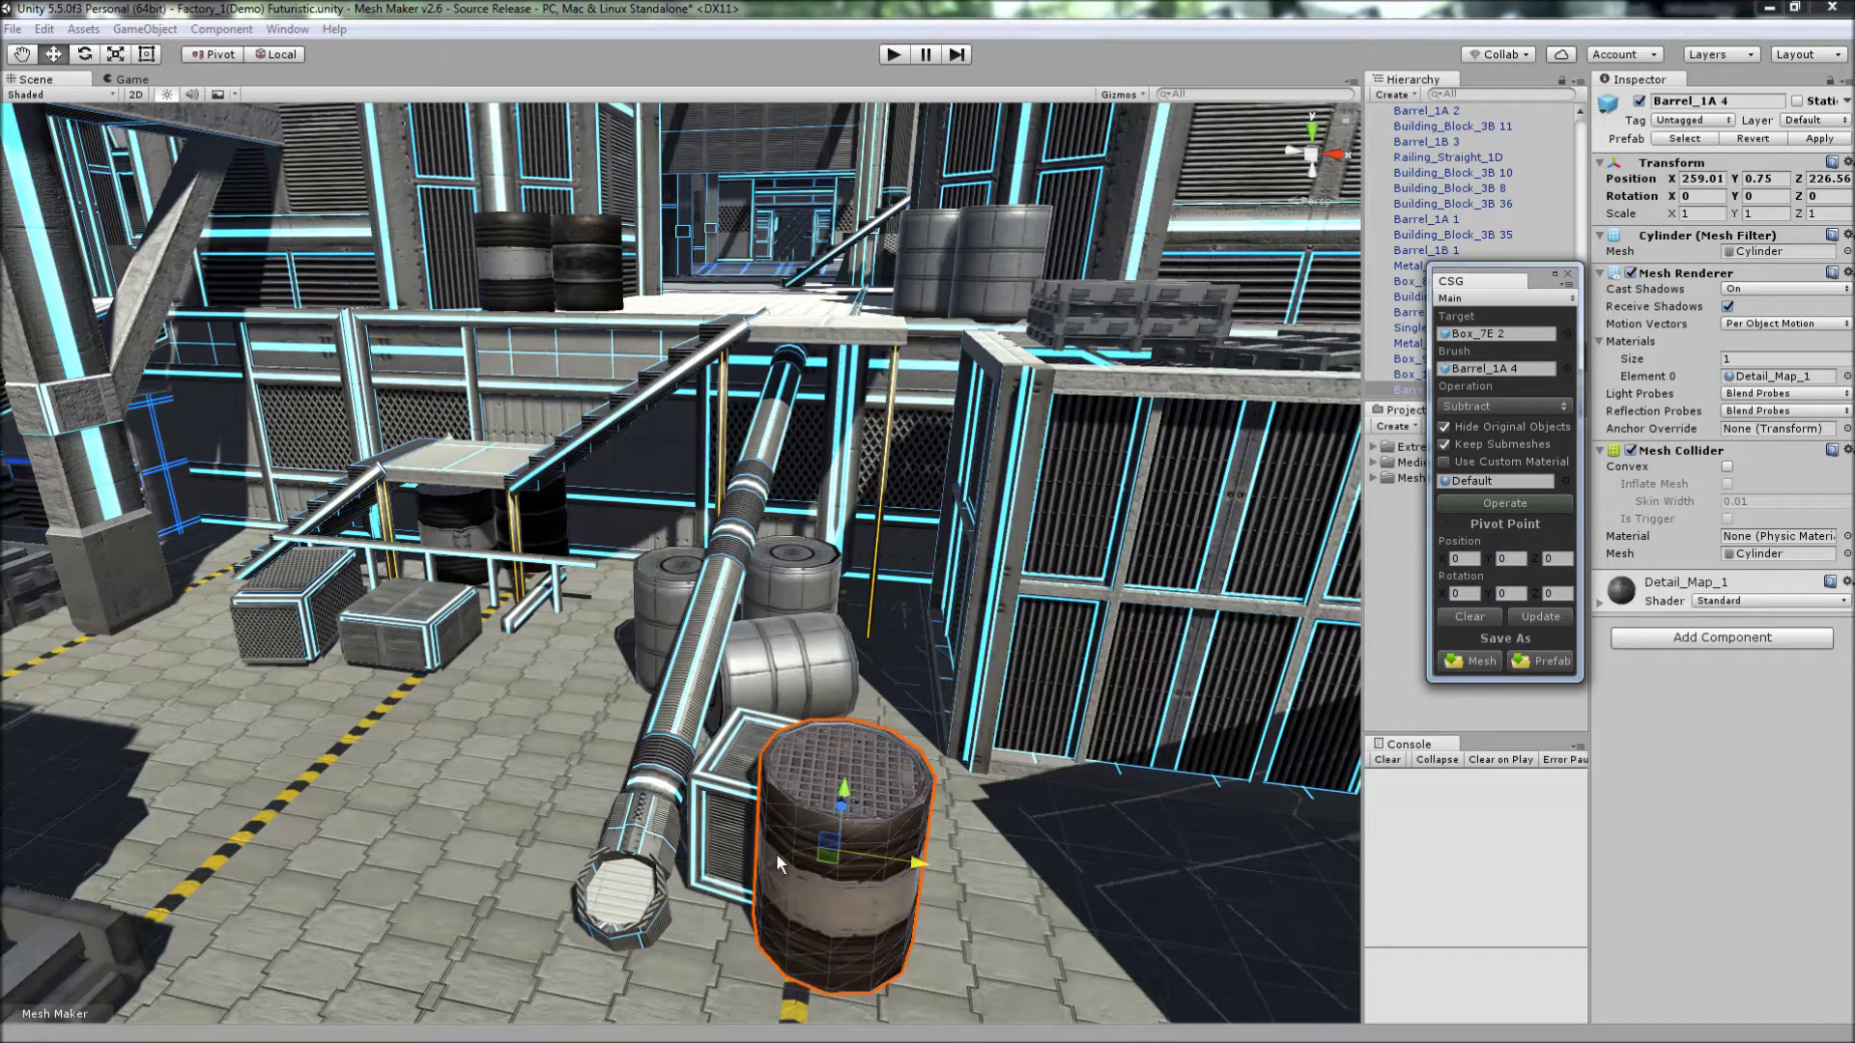
{"action": "left_click", "coordinate": [1497, 502]}
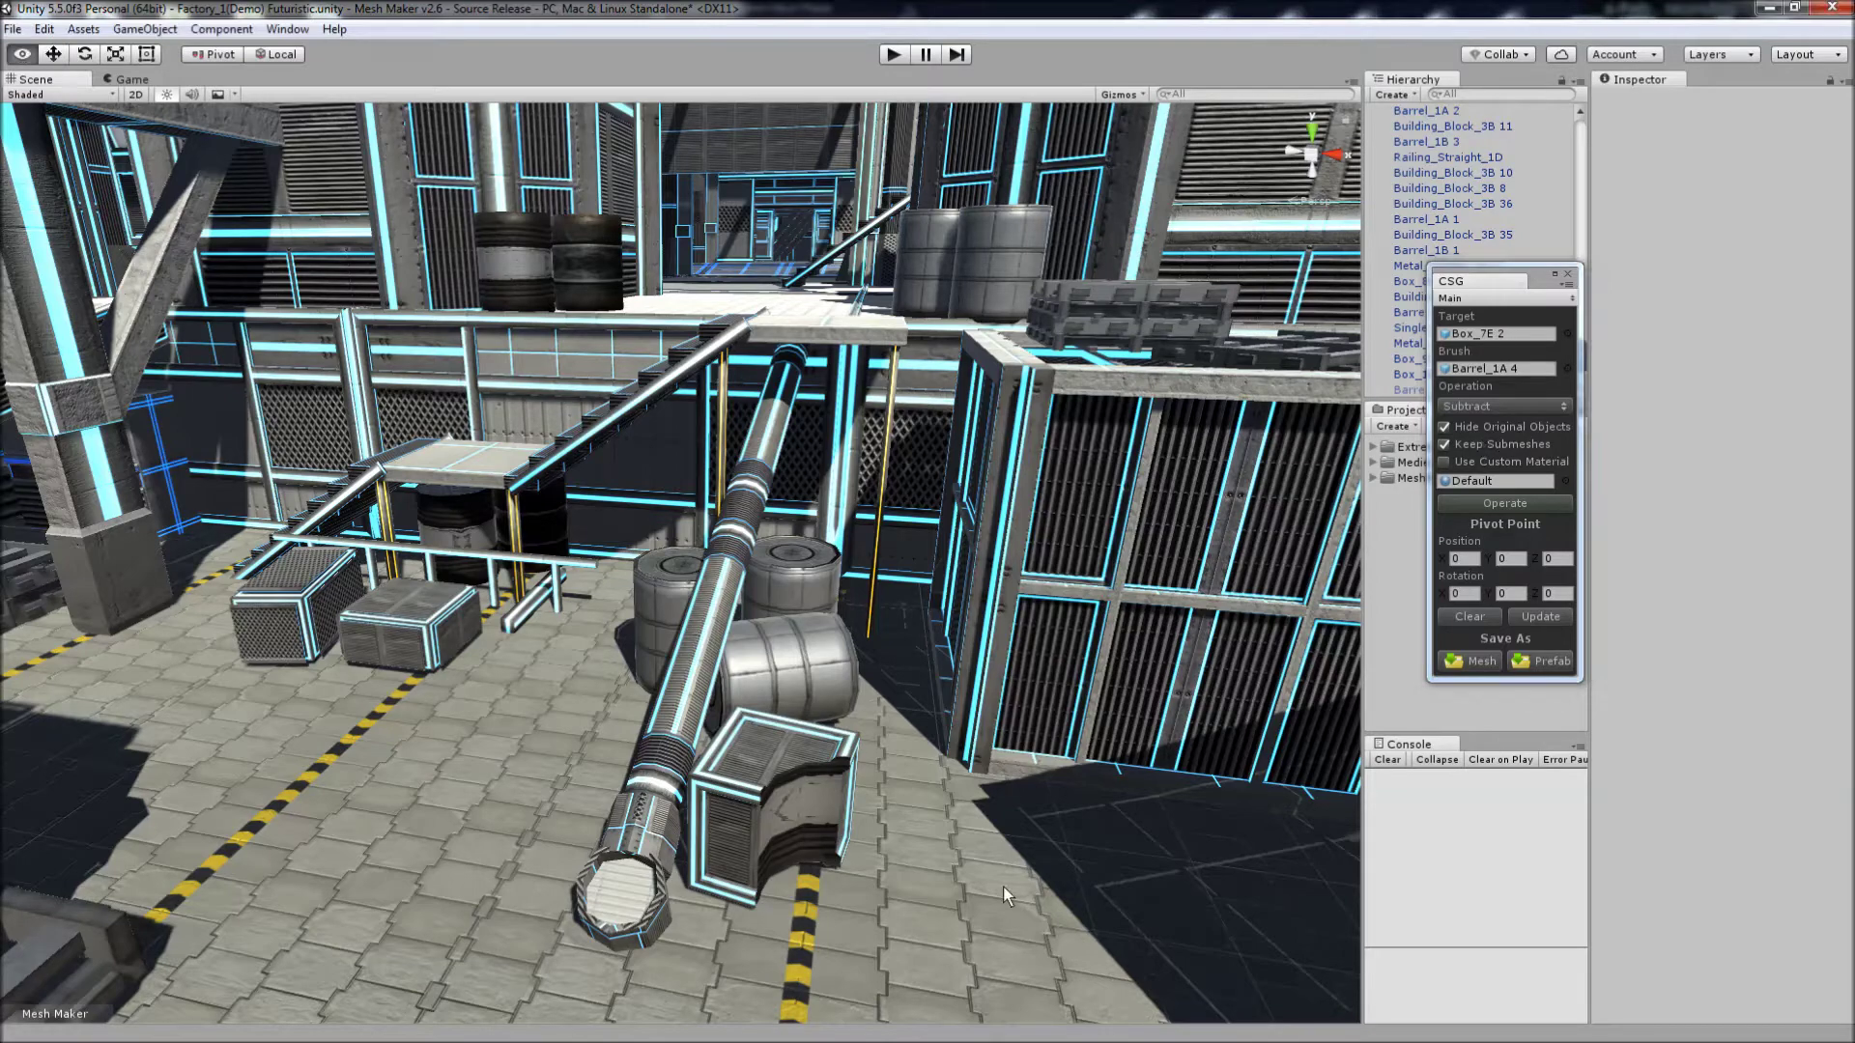
{"action": "key", "text": "w"}
{"action": "right_click_drag", "start_coordinate": [1003, 887], "coordinate": [832, 578]}
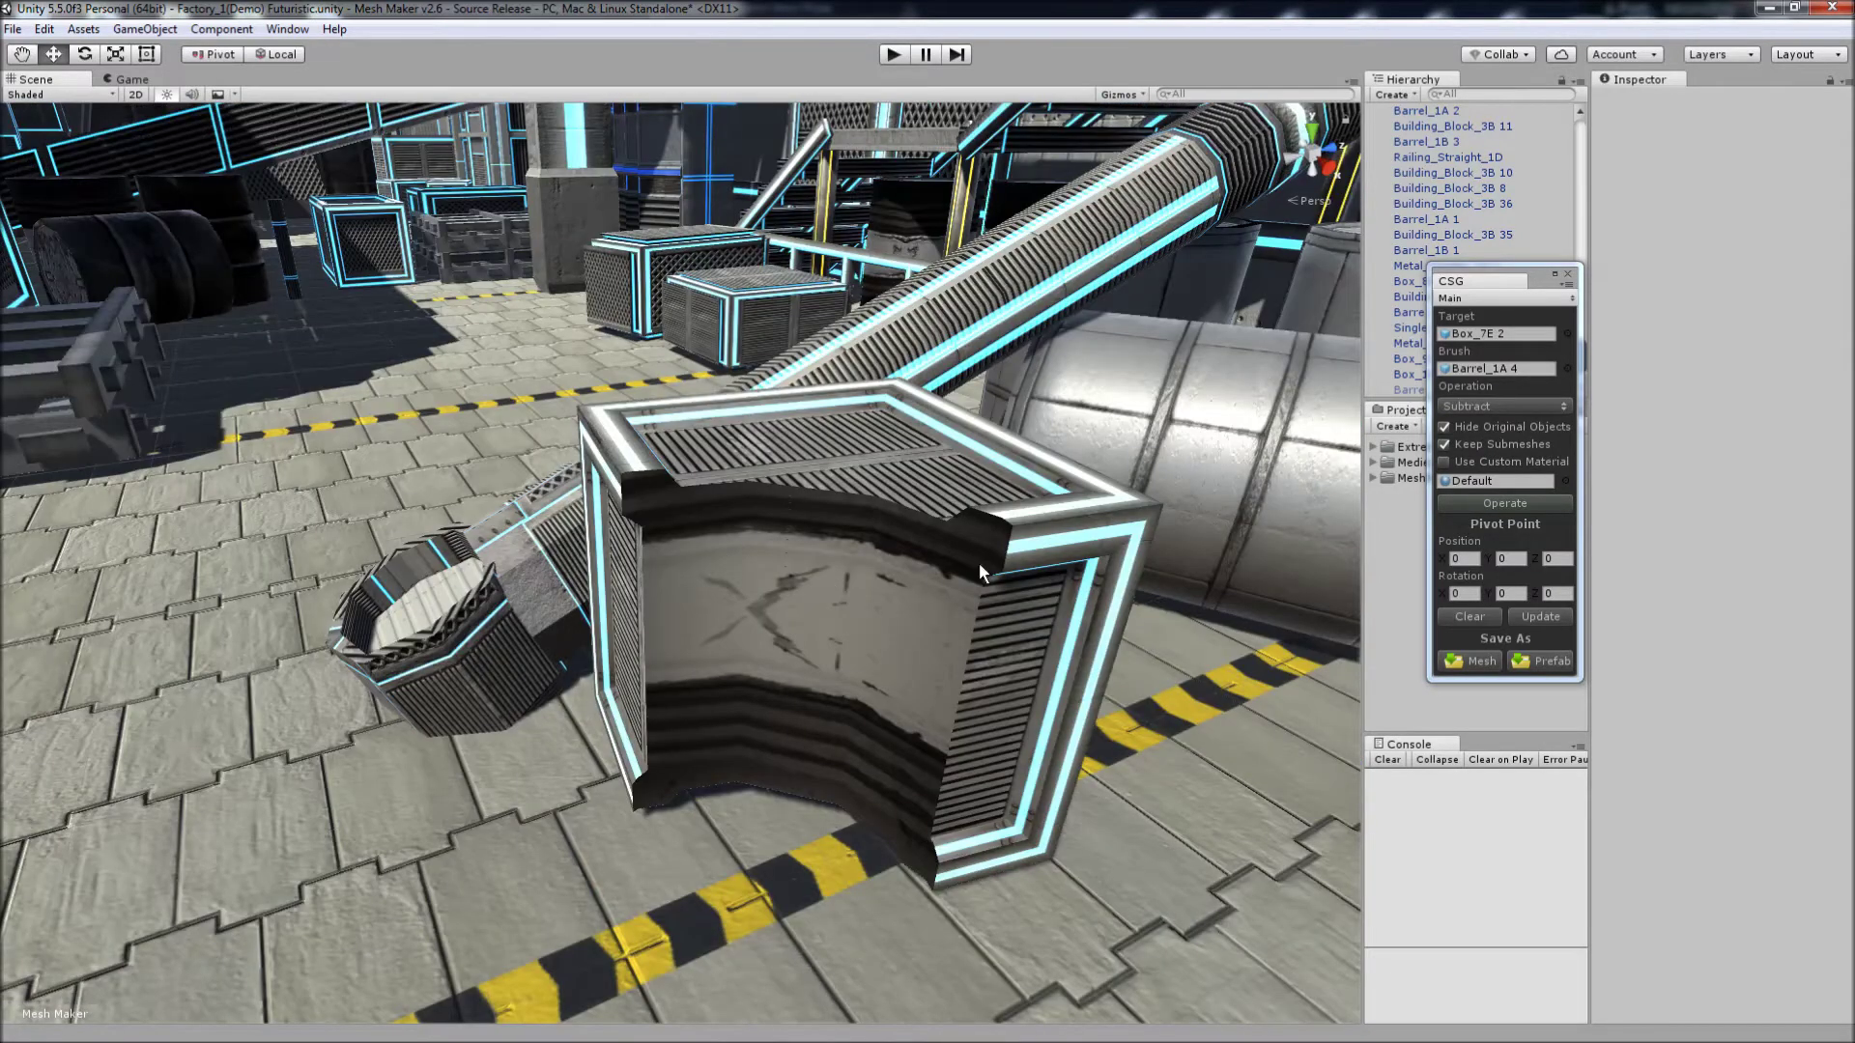
{"action": "right_click_drag", "start_coordinate": [655, 634], "coordinate": [1232, 488]}
{"action": "key", "text": "w"}
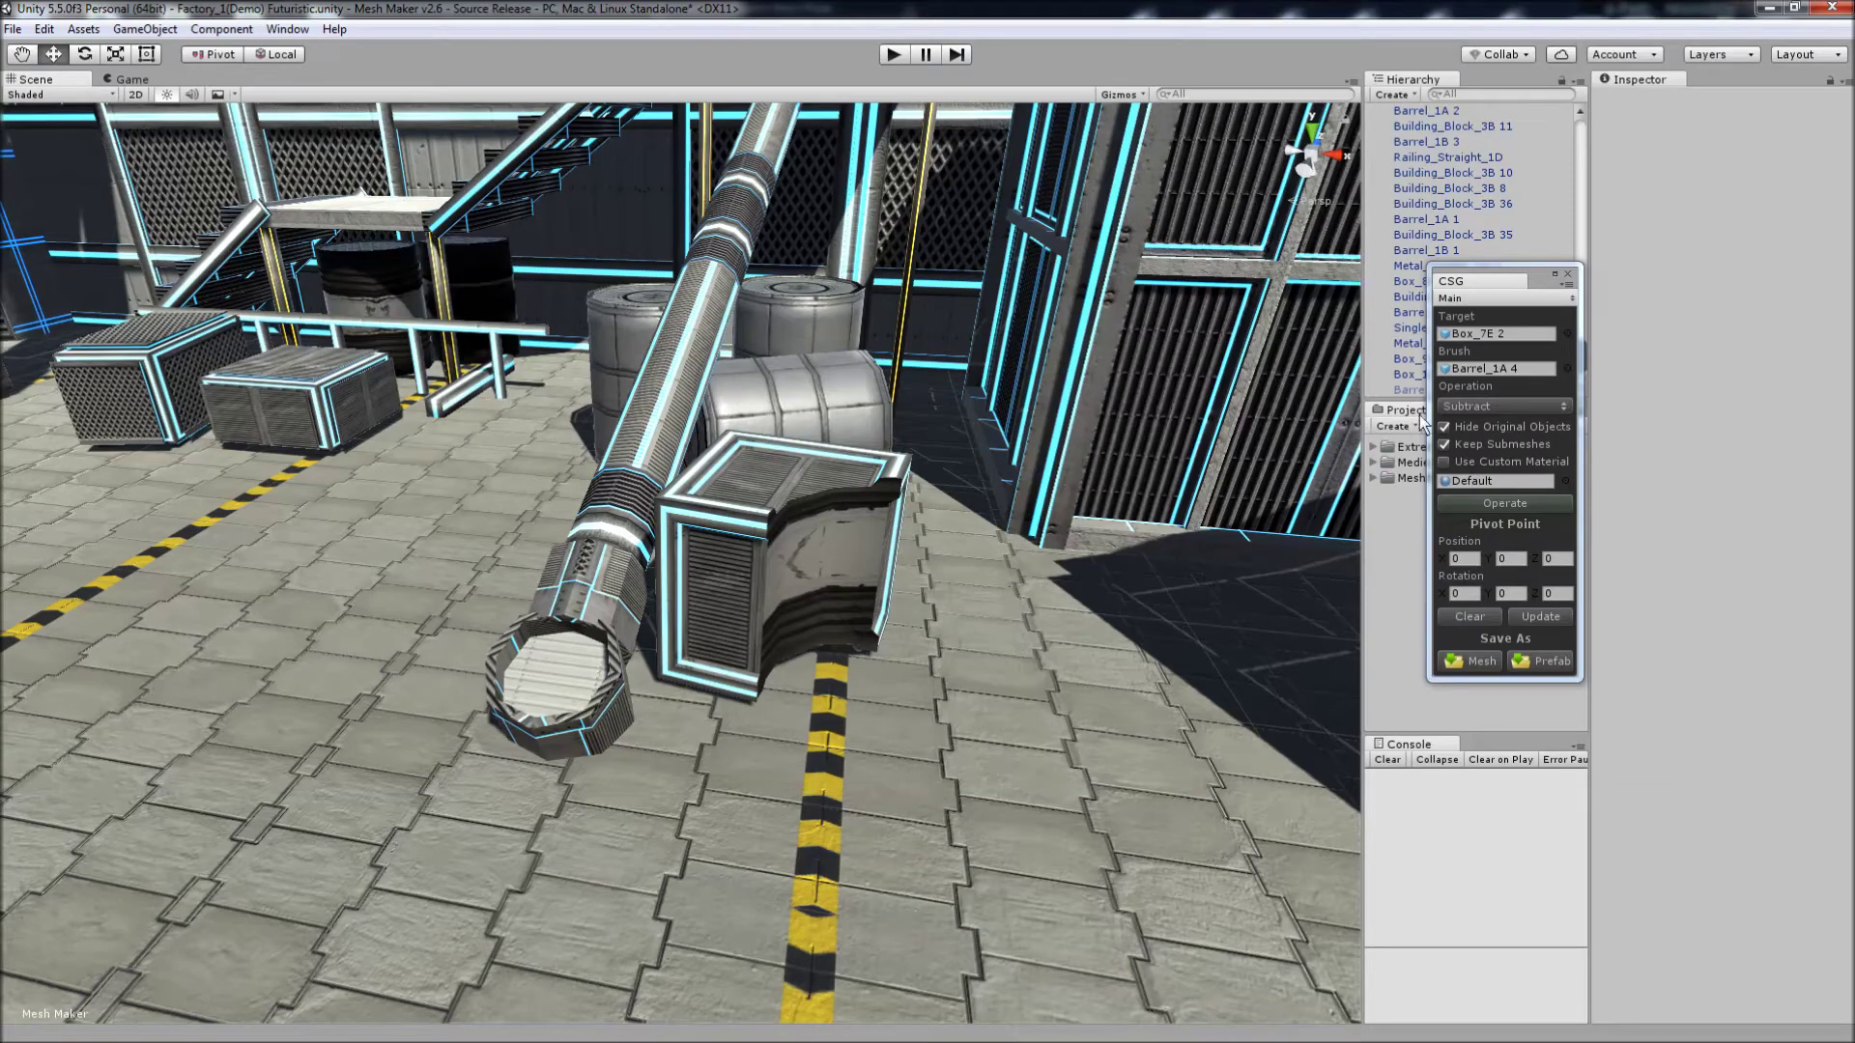
Try switching the hidden original barrel Barrel_1A 4 back on and off
{"action": "left_click", "coordinate": [1405, 390]}
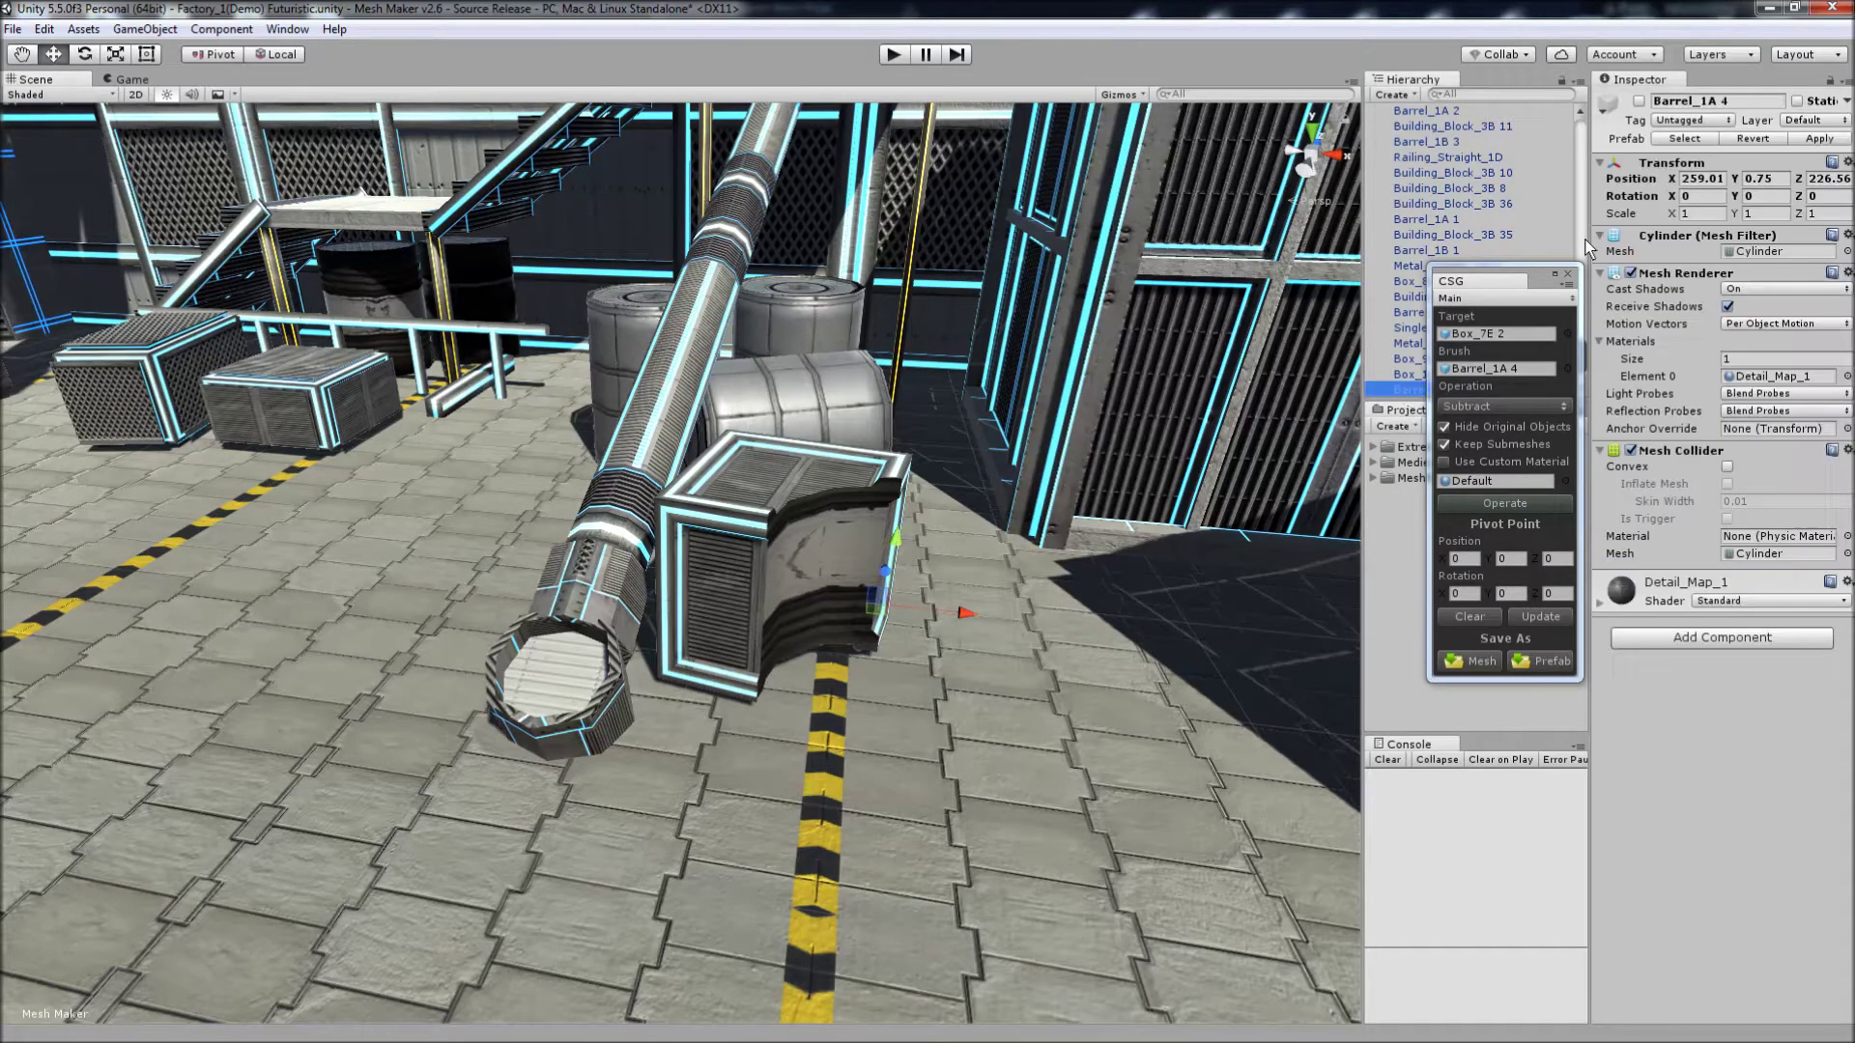
{"action": "left_click", "coordinate": [1638, 101]}
{"action": "left_click", "coordinate": [1639, 101]}
{"action": "left_click_drag", "start_coordinate": [964, 616], "coordinate": [1005, 621]}
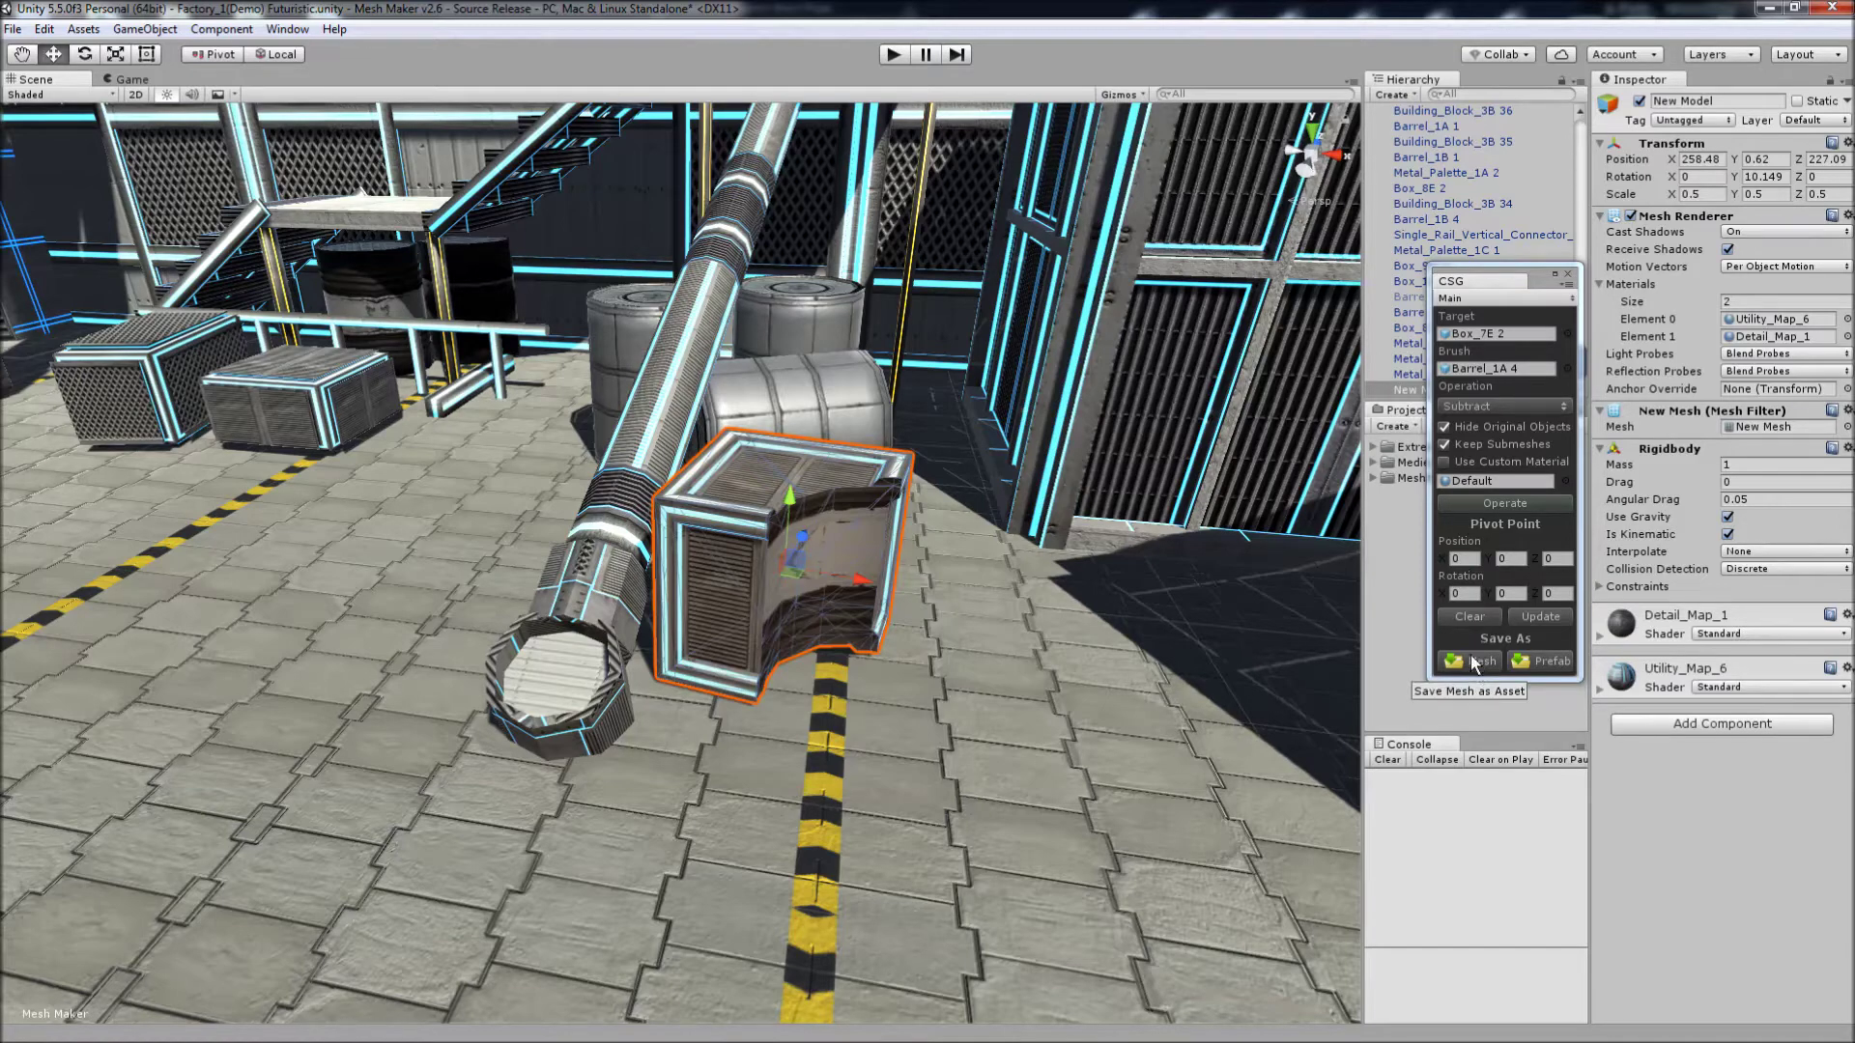
Save the cut crate as New Mesh.asset and as New Mesh.prefab in the project's Assets folder
{"action": "left_click", "coordinate": [1542, 663]}
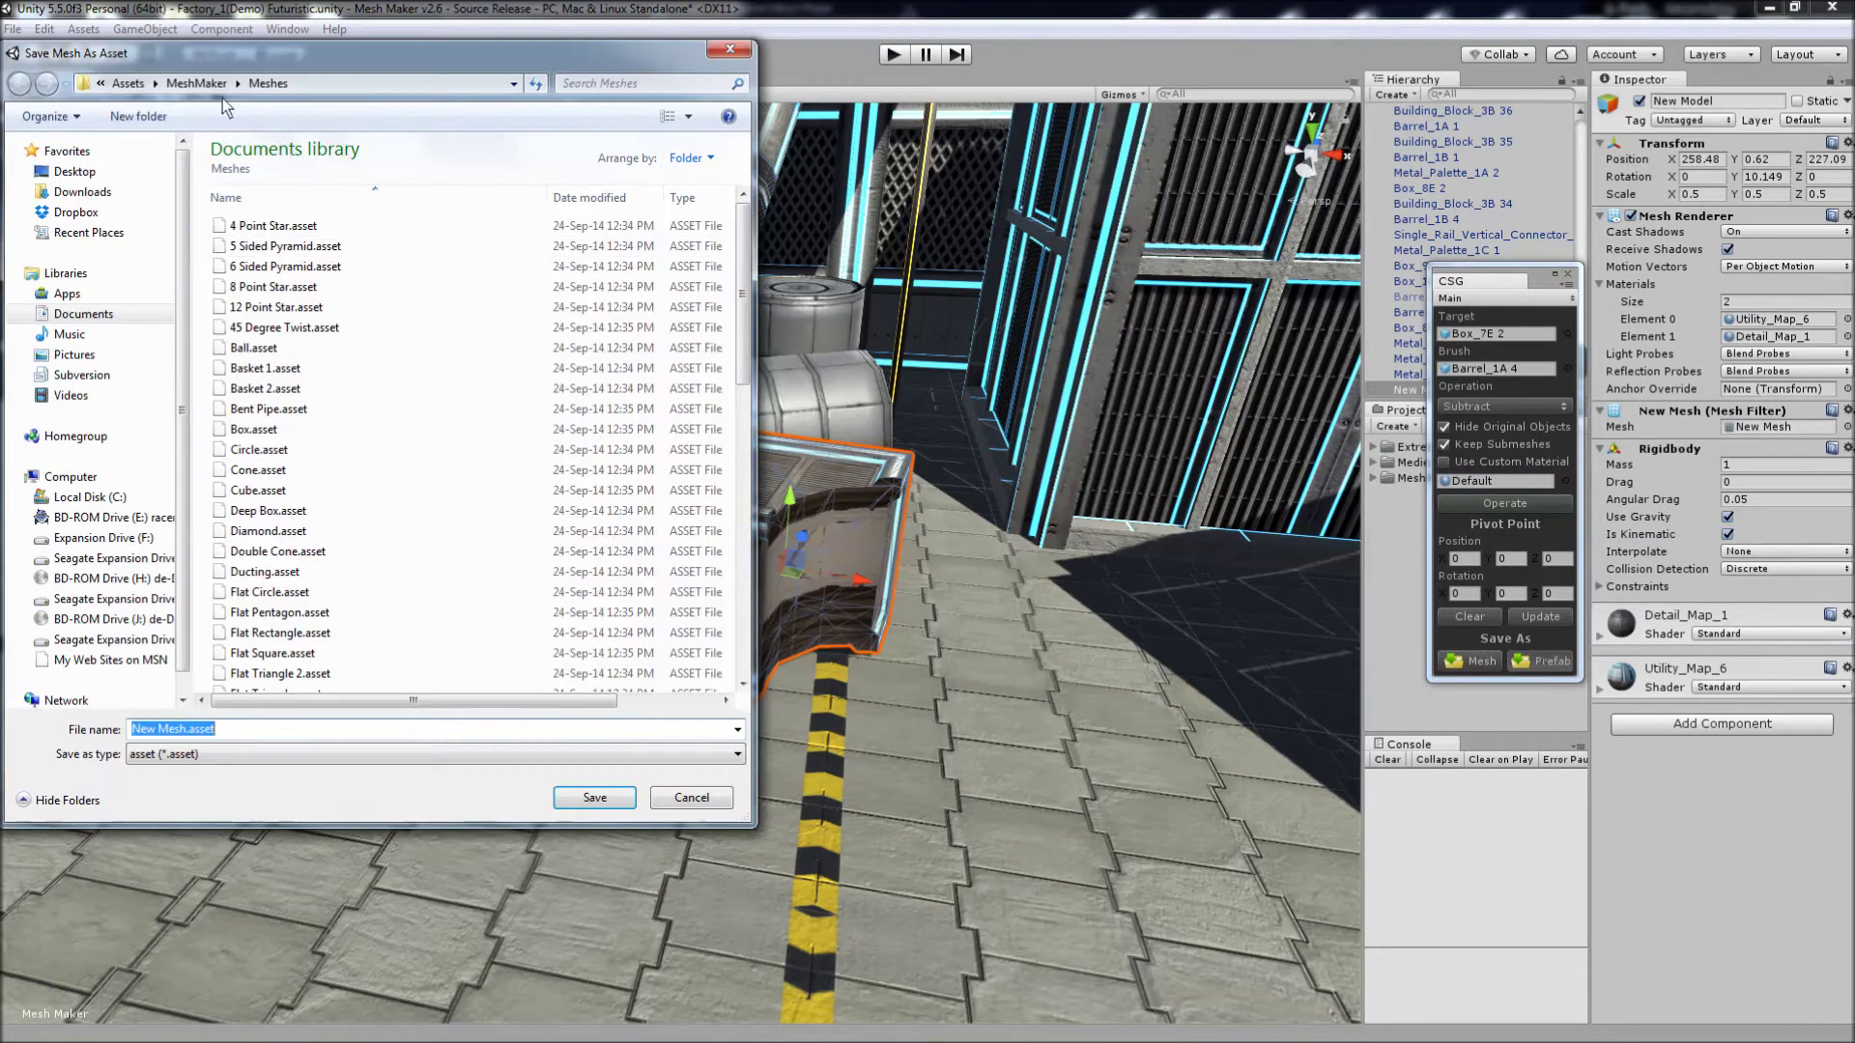
{"action": "left_click", "coordinate": [128, 83]}
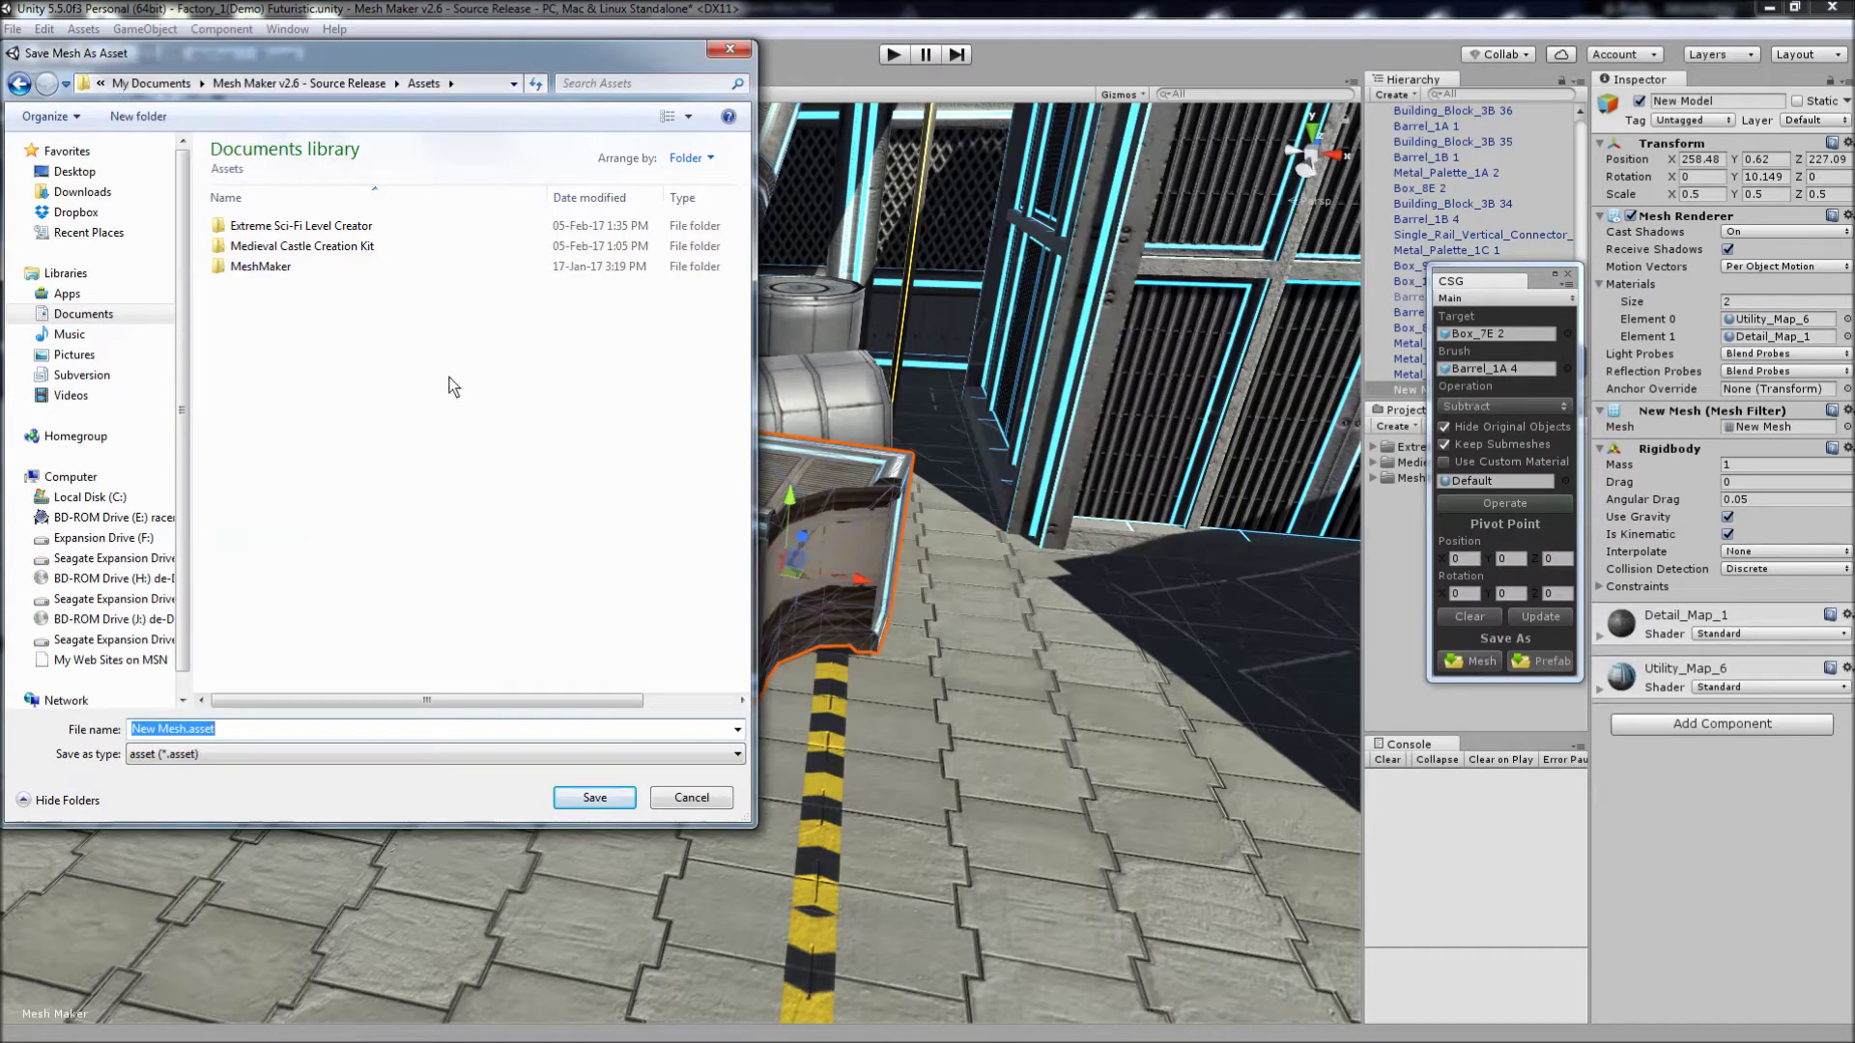
{"action": "left_click", "coordinate": [596, 799]}
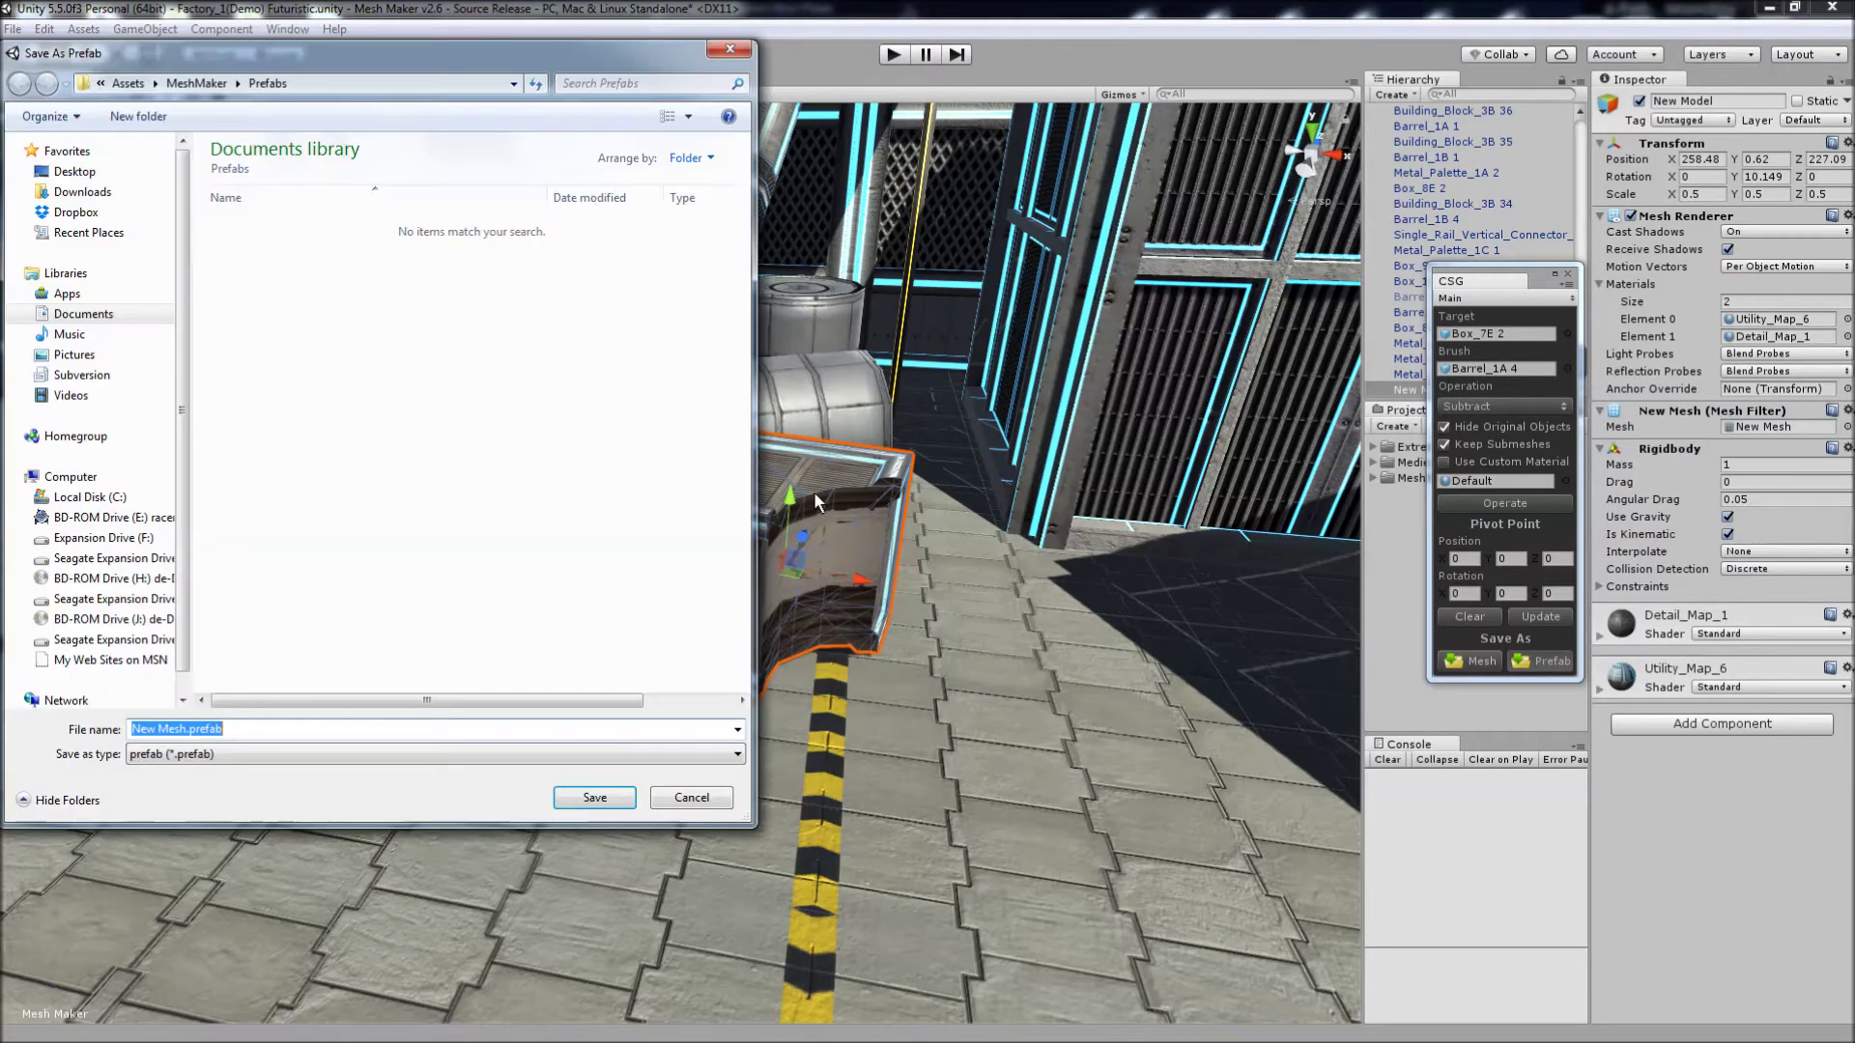
{"action": "left_click", "coordinate": [128, 83]}
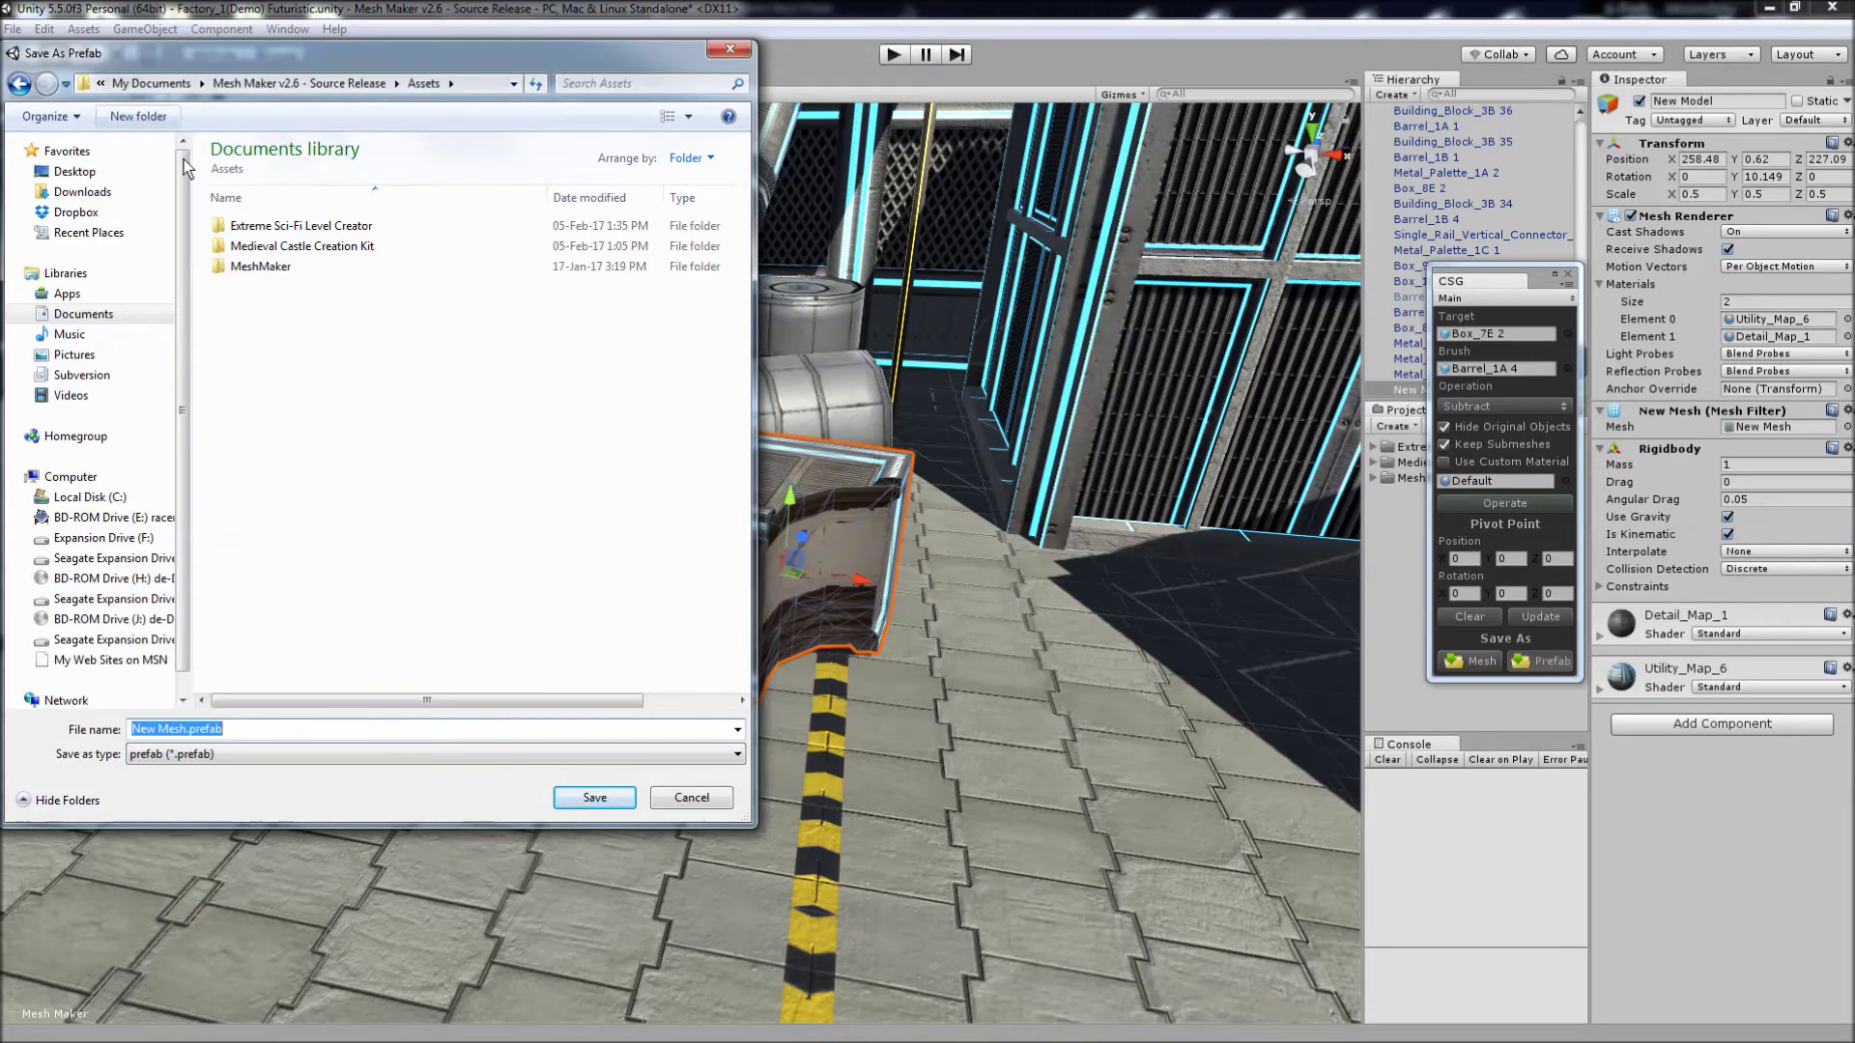
{"action": "left_click", "coordinate": [618, 798]}
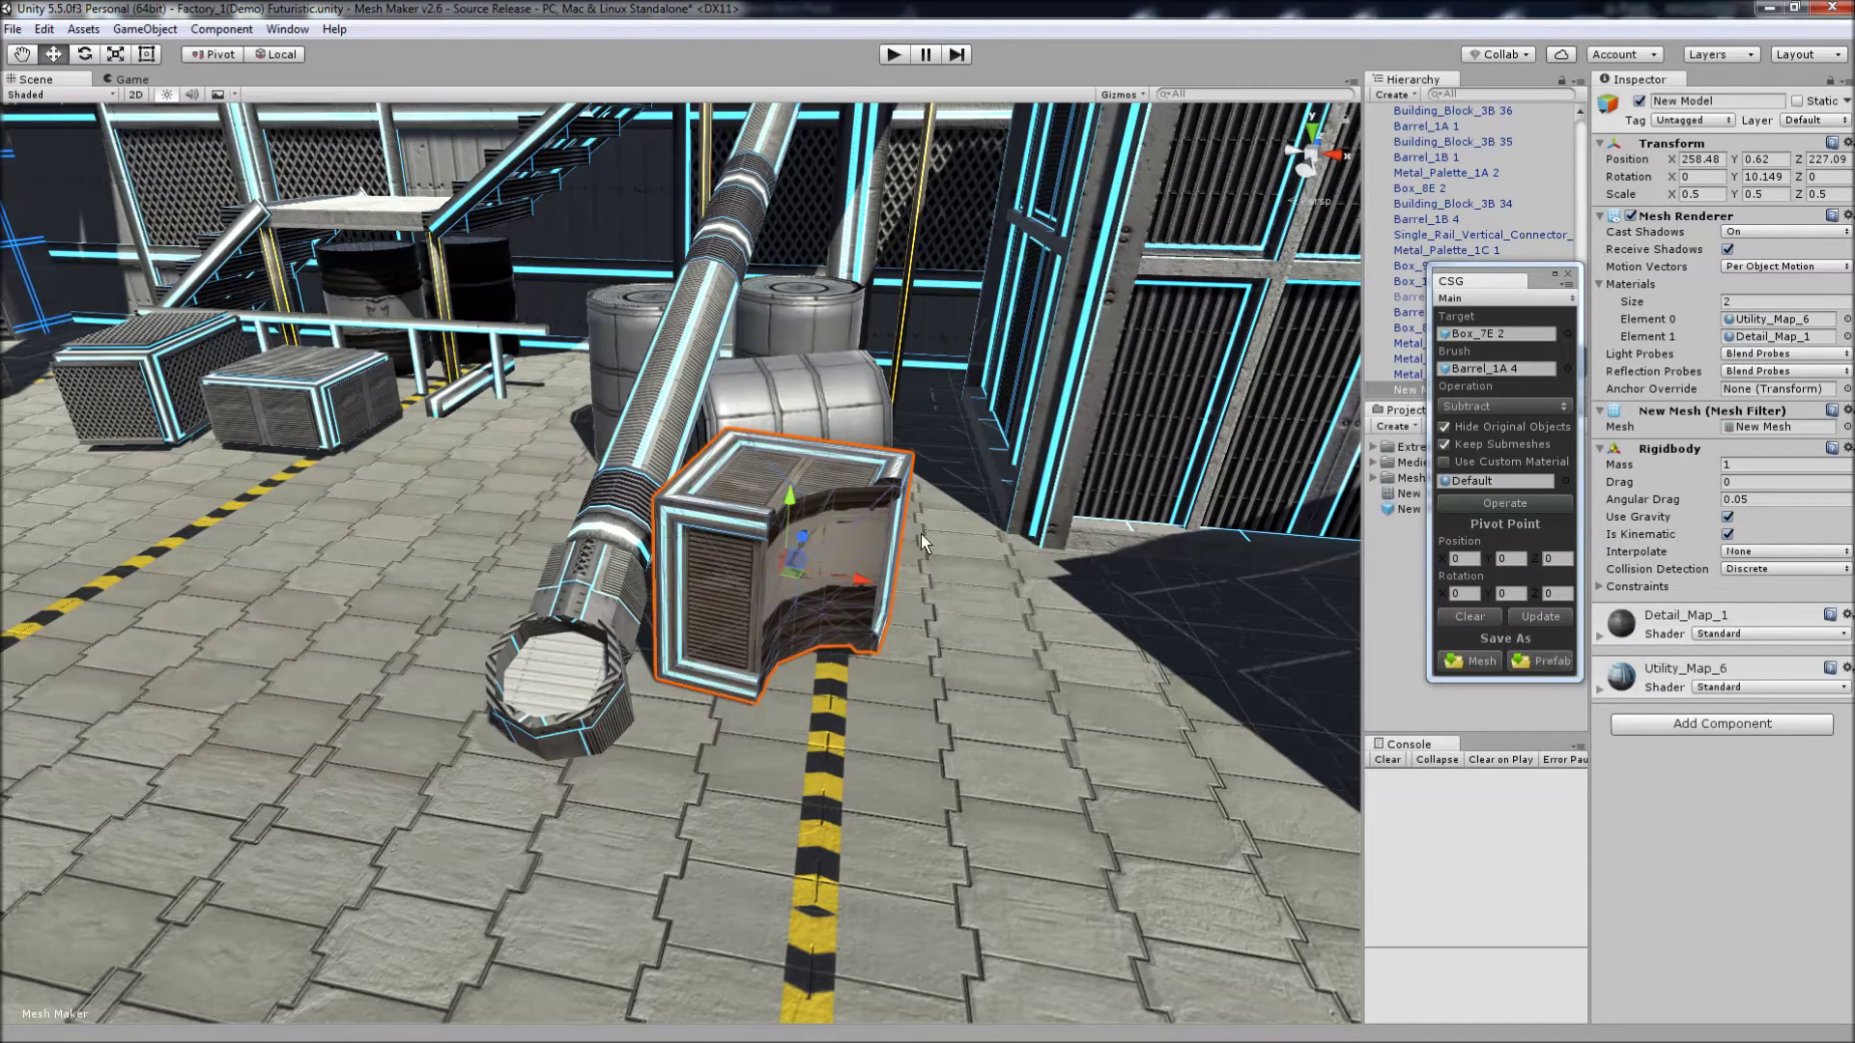
Place a copy of the New Mesh prefab on the floor beside the pipe, lowered to about Y 0.535
{"action": "left_click_drag", "start_coordinate": [1515, 287], "coordinate": [1741, 284]}
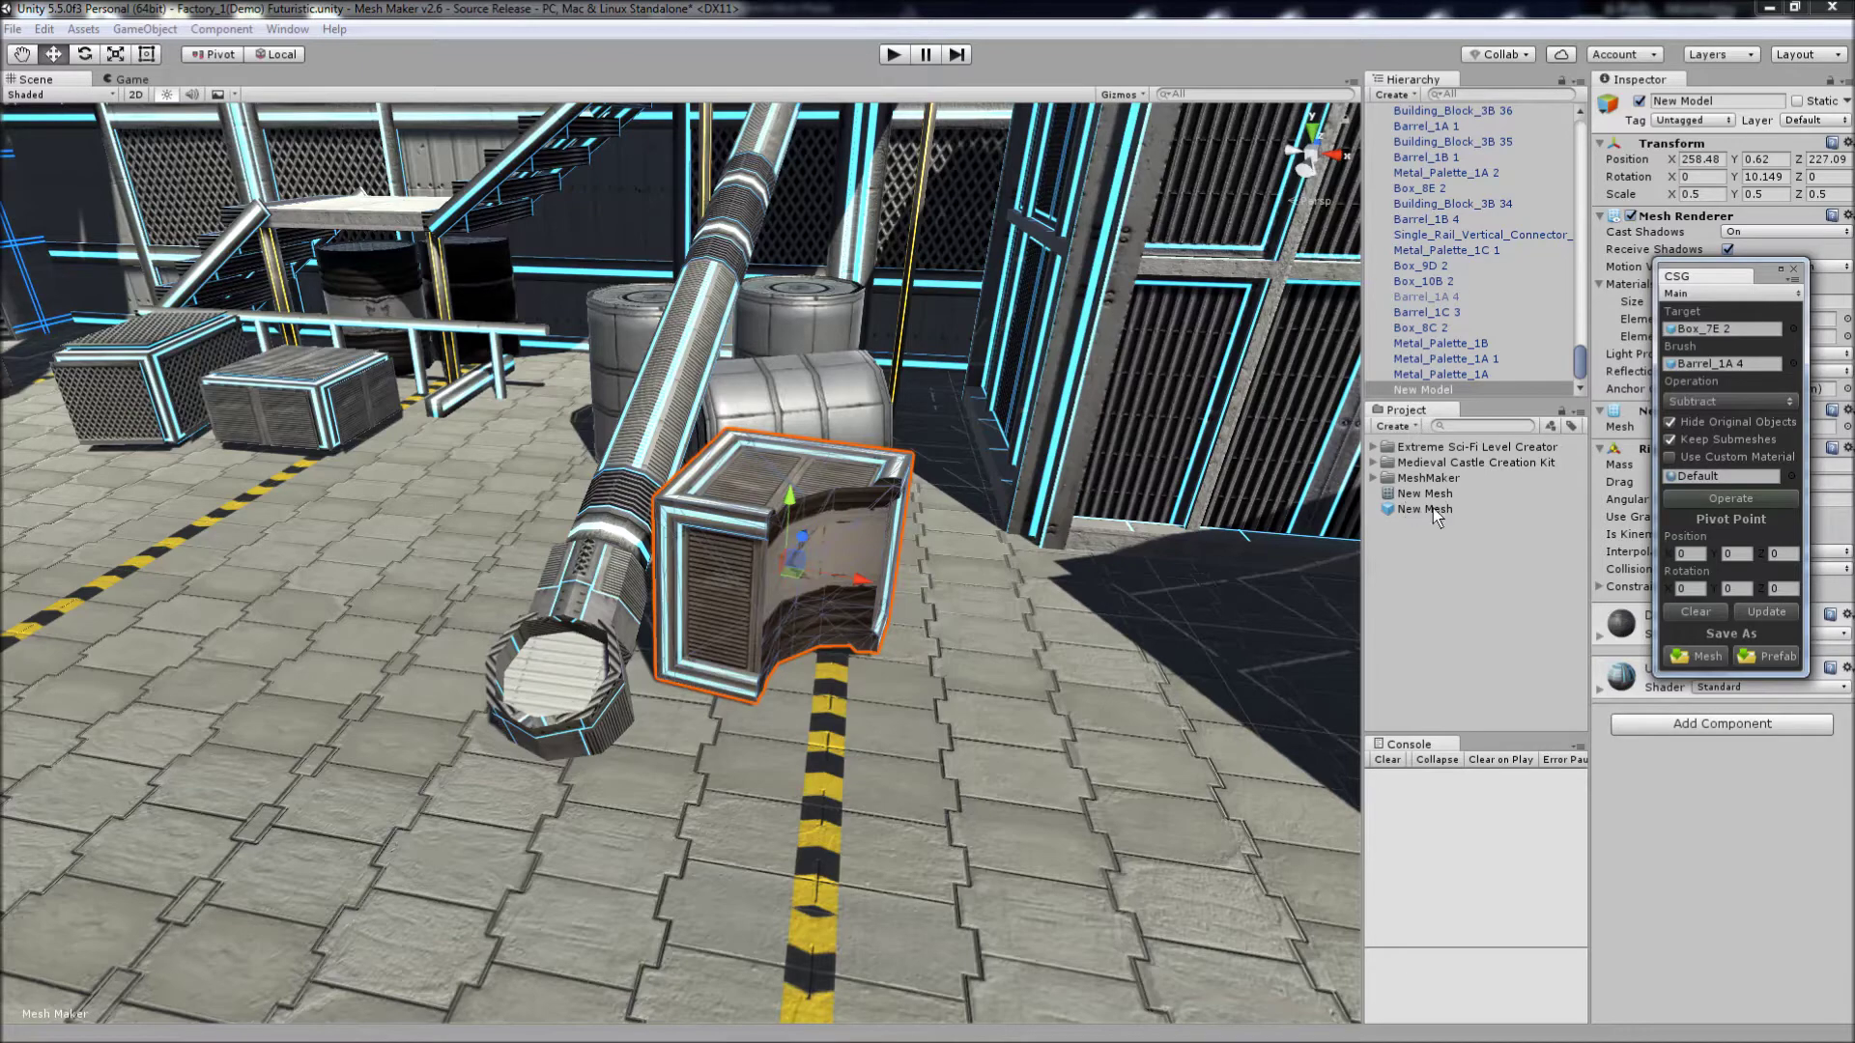
{"action": "left_click_drag", "start_coordinate": [1434, 508], "coordinate": [267, 491]}
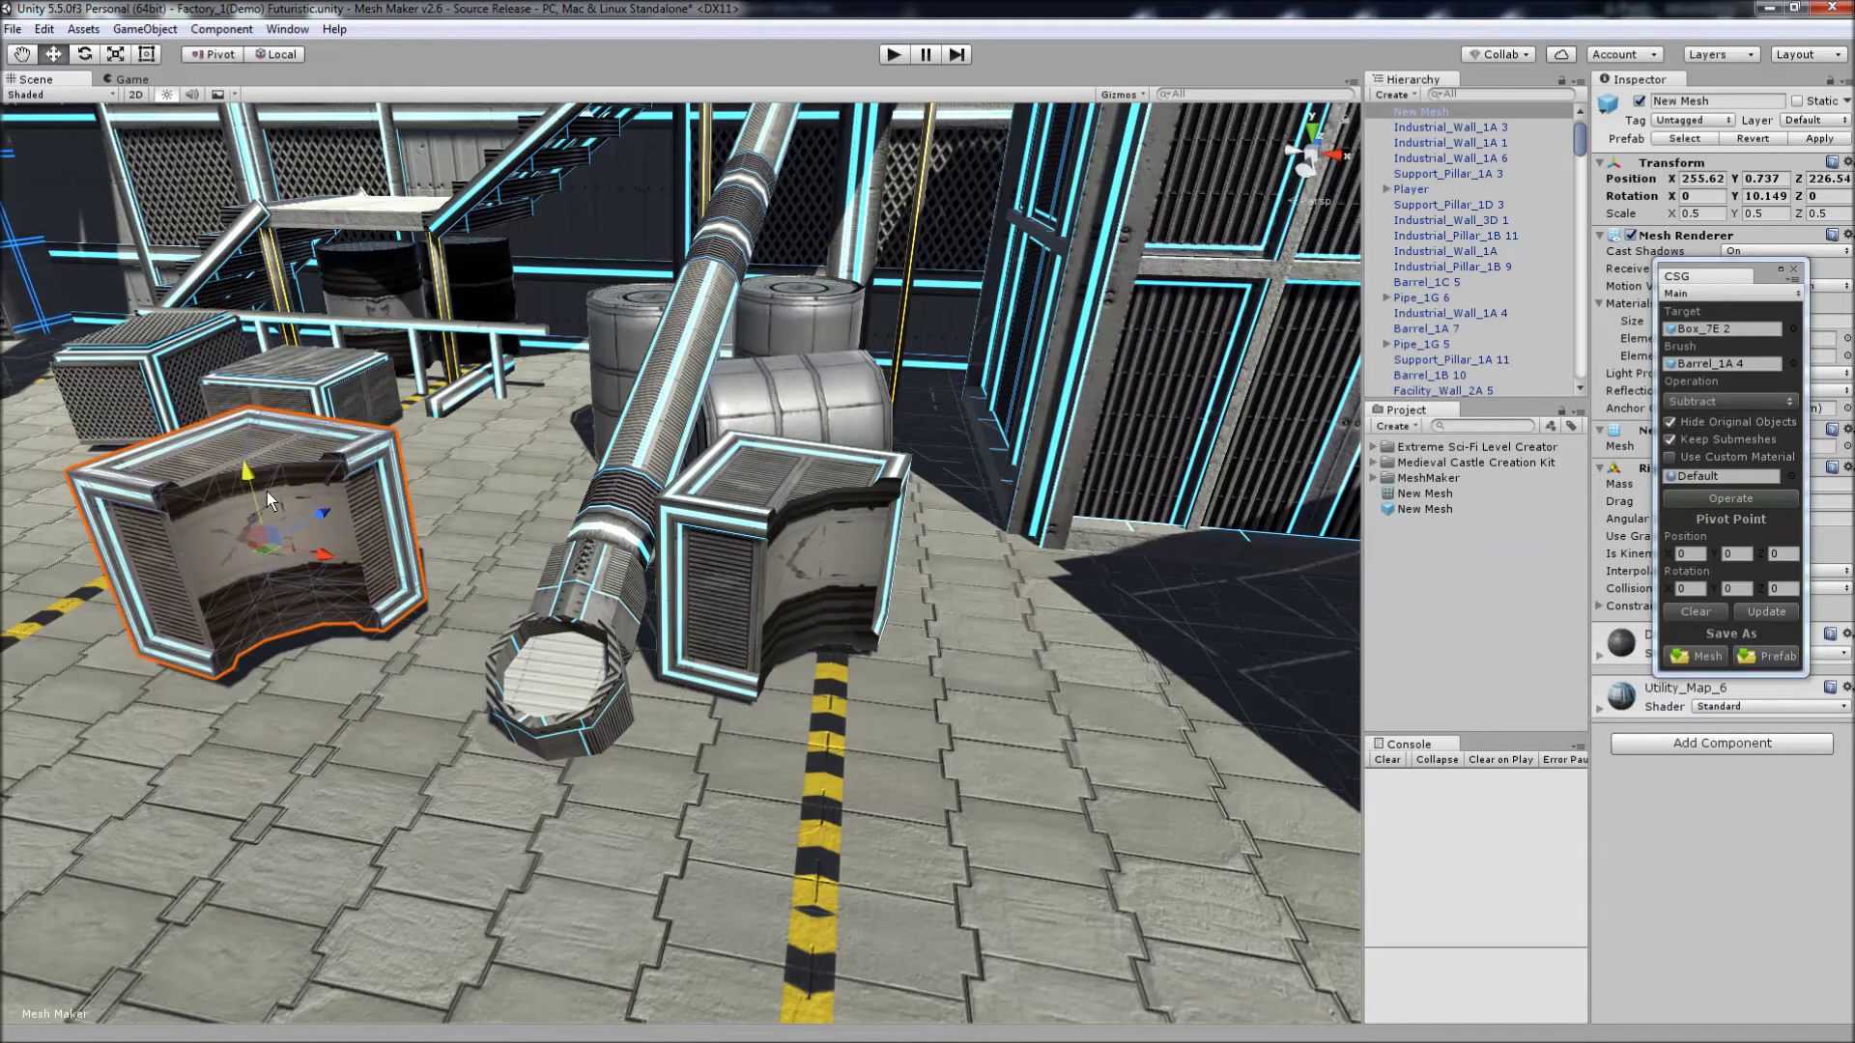
{"action": "left_click", "coordinate": [1400, 541]}
{"action": "left_click", "coordinate": [329, 599]}
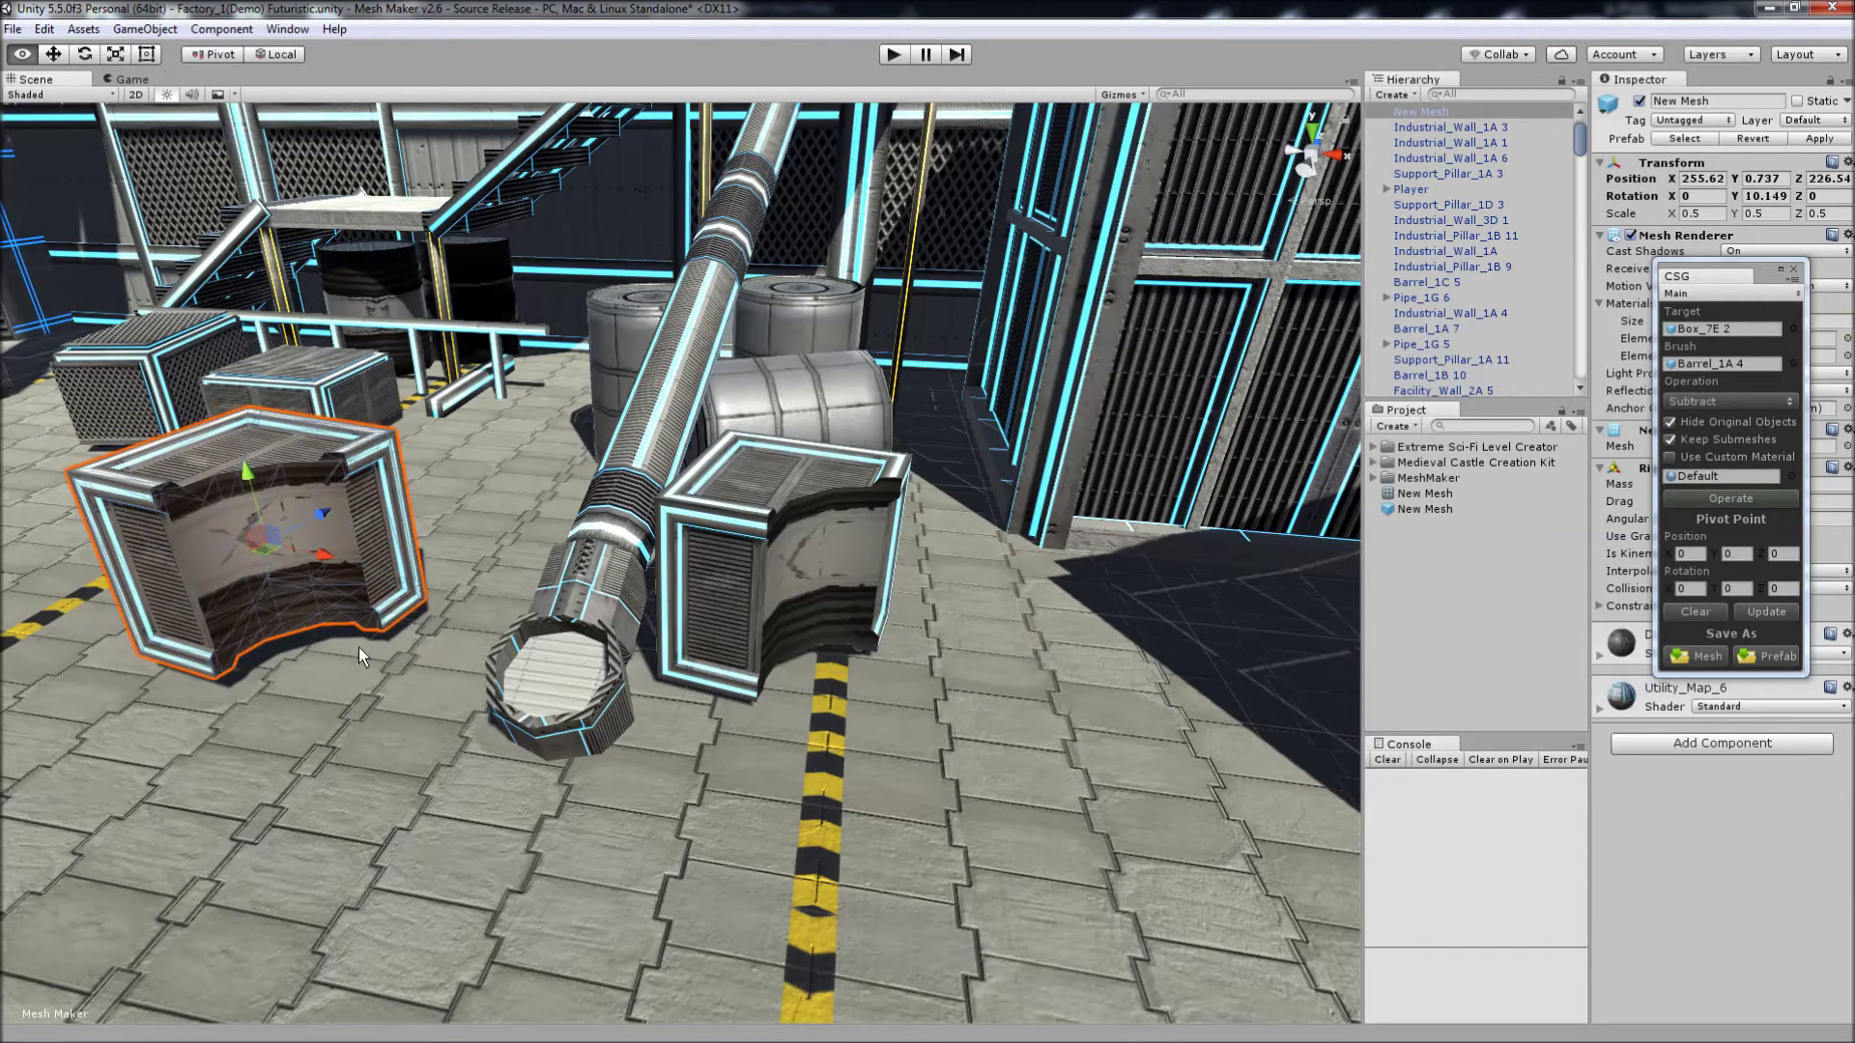
{"action": "right_click_drag", "start_coordinate": [357, 647], "coordinate": [456, 585]}
{"action": "scroll", "coordinate": [433, 378], "scroll_direction": "up", "scroll_amount": 2}
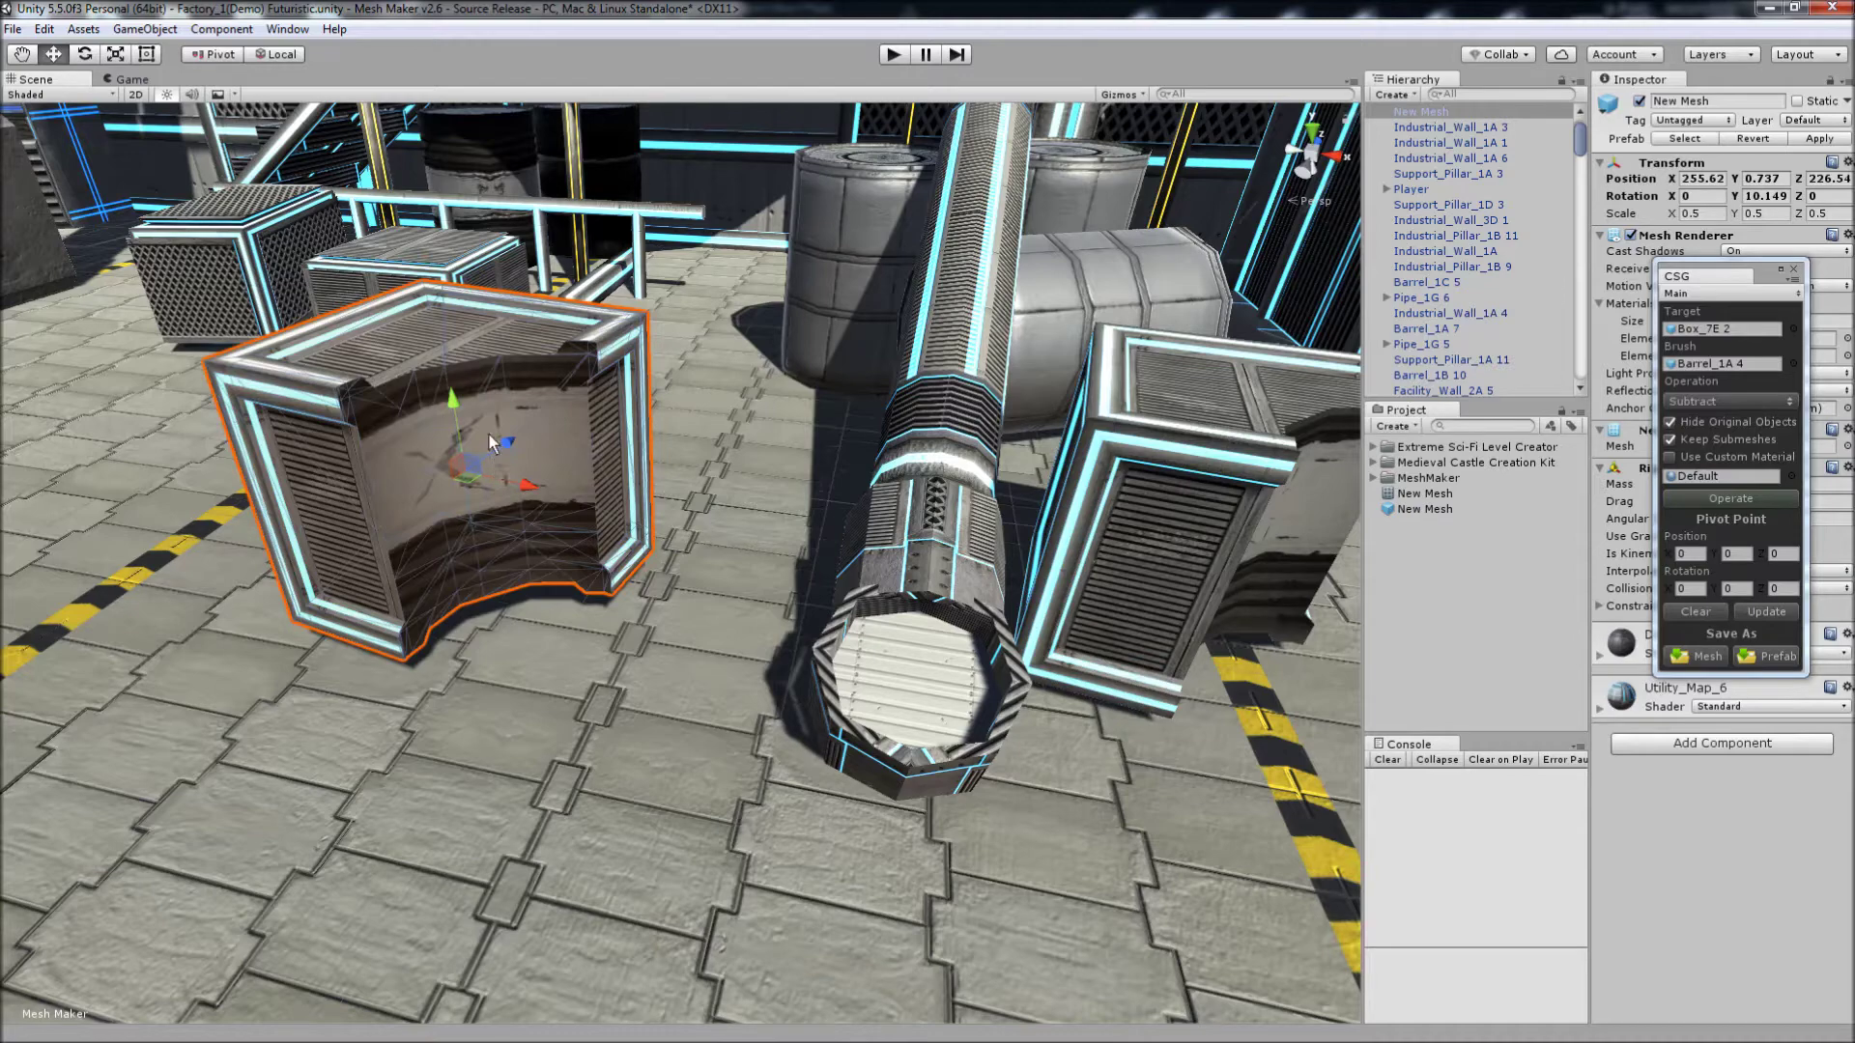
{"action": "left_click_drag", "start_coordinate": [454, 404], "coordinate": [459, 446]}
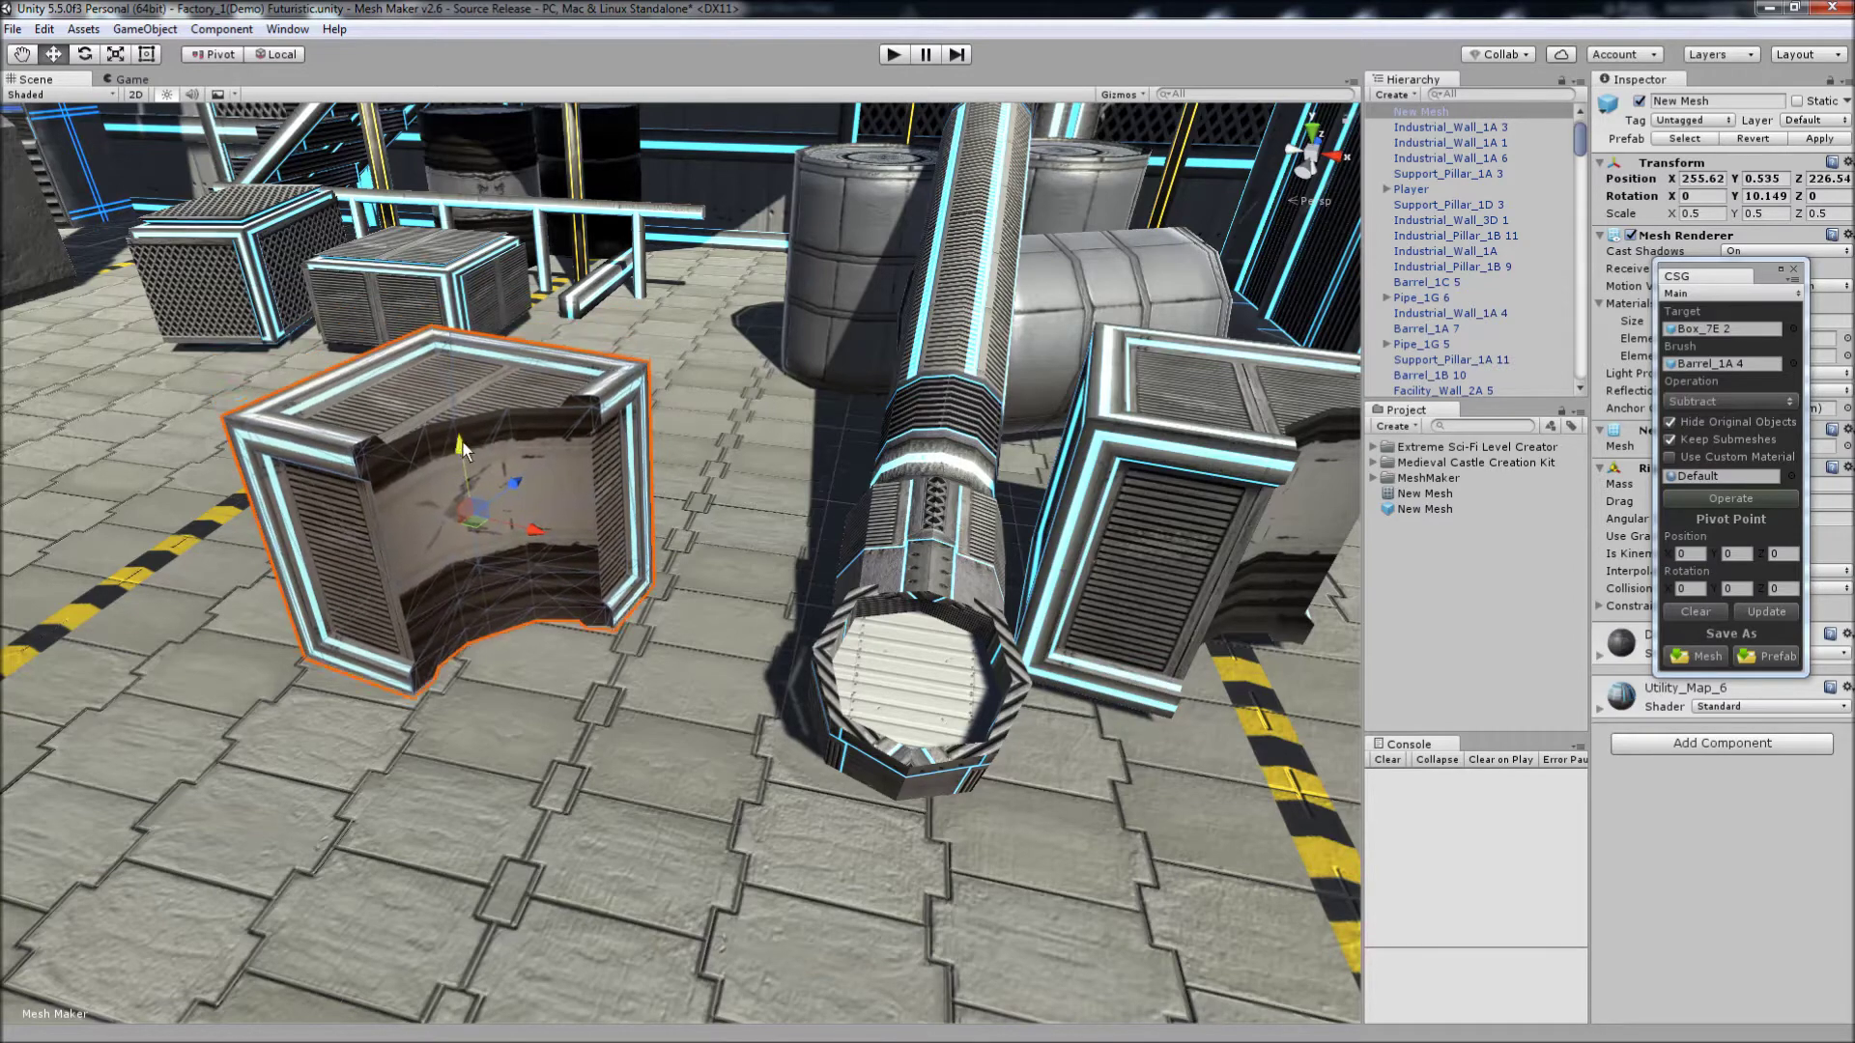
Review the Options and Help pages of the CSG window and return to its Main page
{"action": "left_click", "coordinate": [1470, 618]}
{"action": "right_click_drag", "start_coordinate": [927, 618], "coordinate": [908, 609]}
{"action": "left_click_drag", "start_coordinate": [1772, 289], "coordinate": [1104, 312]}
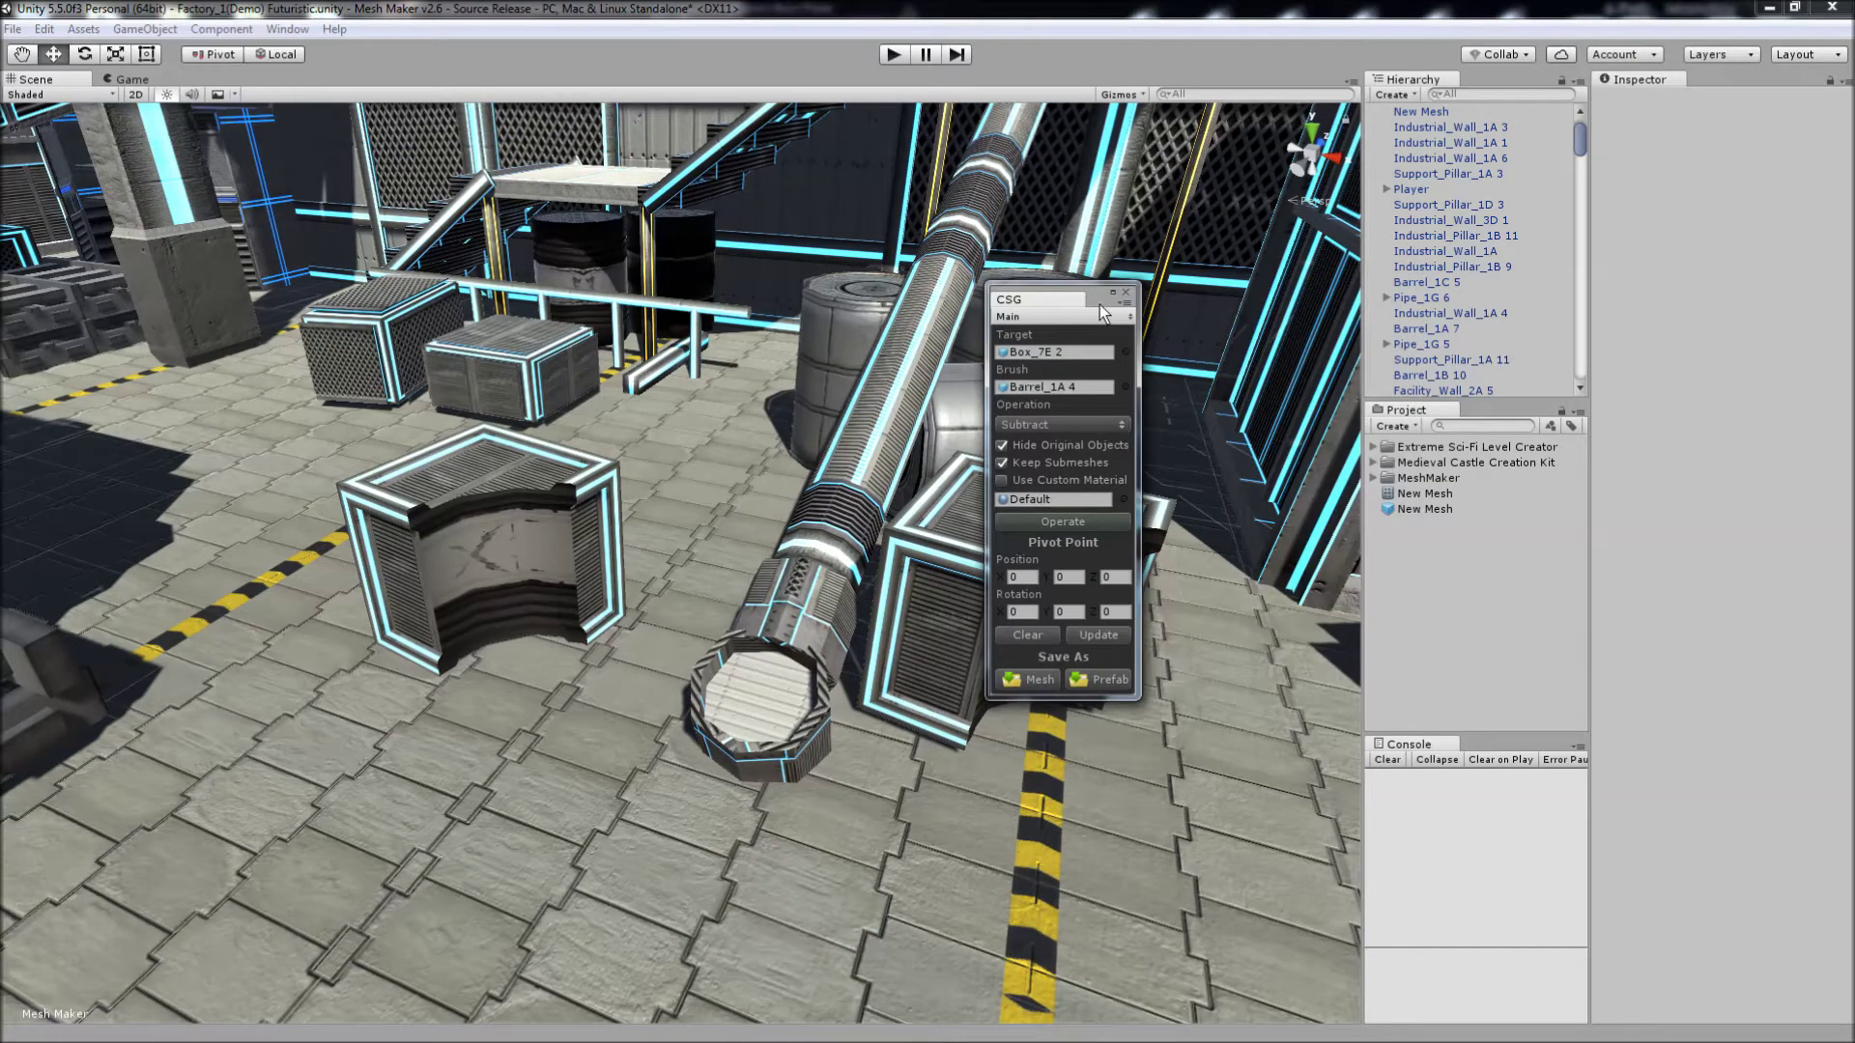
{"action": "left_click", "coordinate": [1024, 318]}
{"action": "left_click", "coordinate": [1043, 358]}
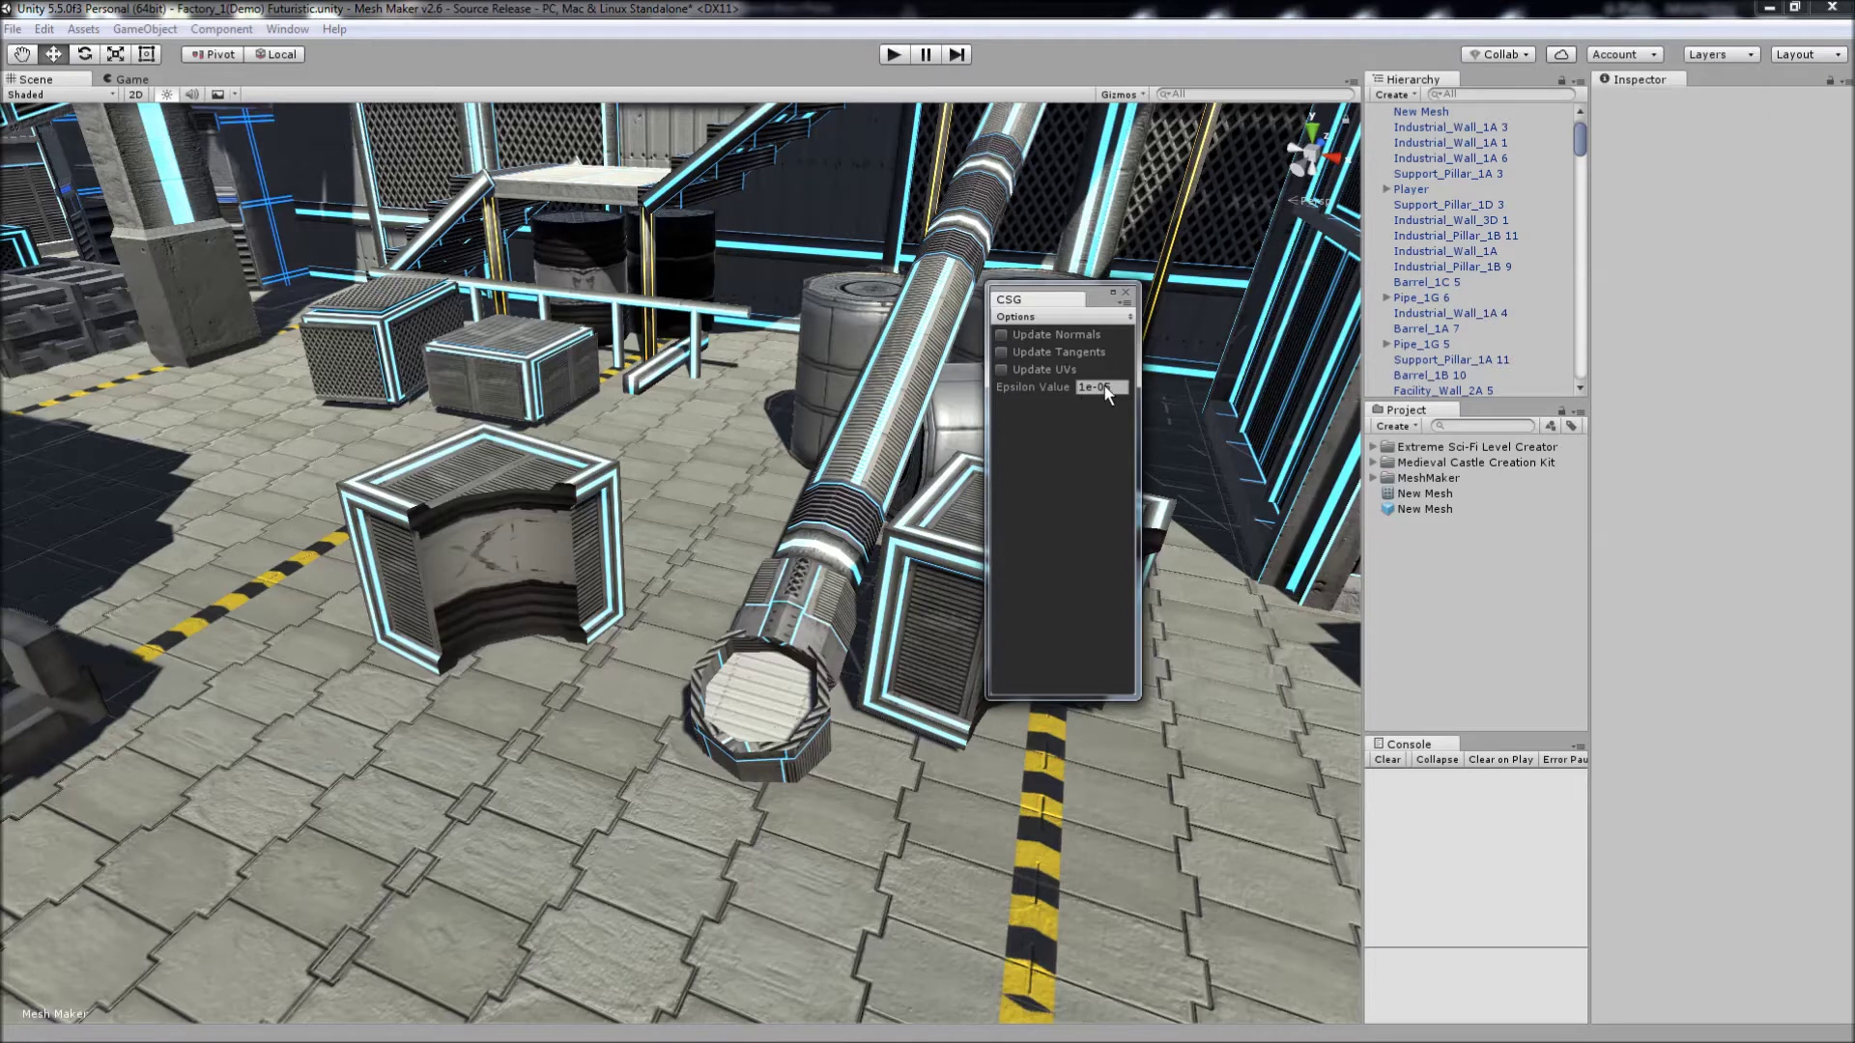
{"action": "left_click", "coordinate": [1016, 322]}
{"action": "left_click", "coordinate": [1033, 384]}
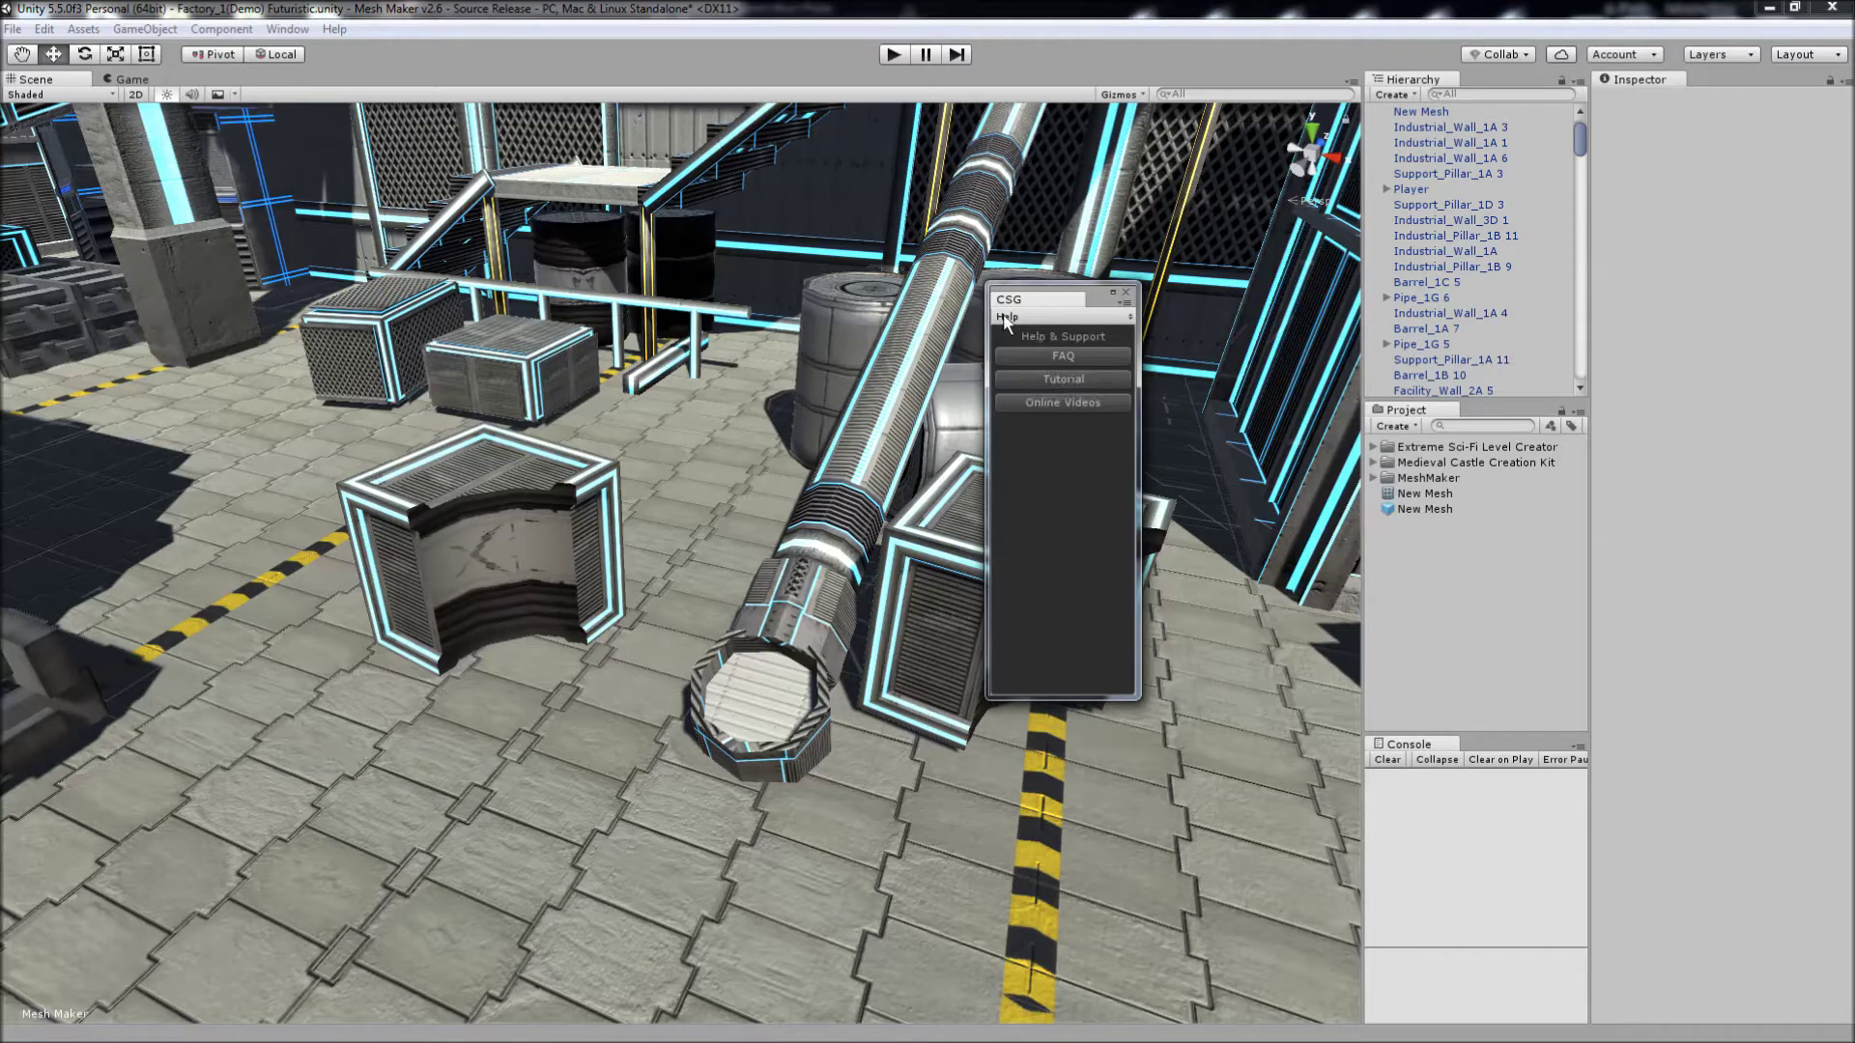
{"action": "left_click", "coordinate": [1044, 319]}
{"action": "left_click", "coordinate": [1047, 335]}
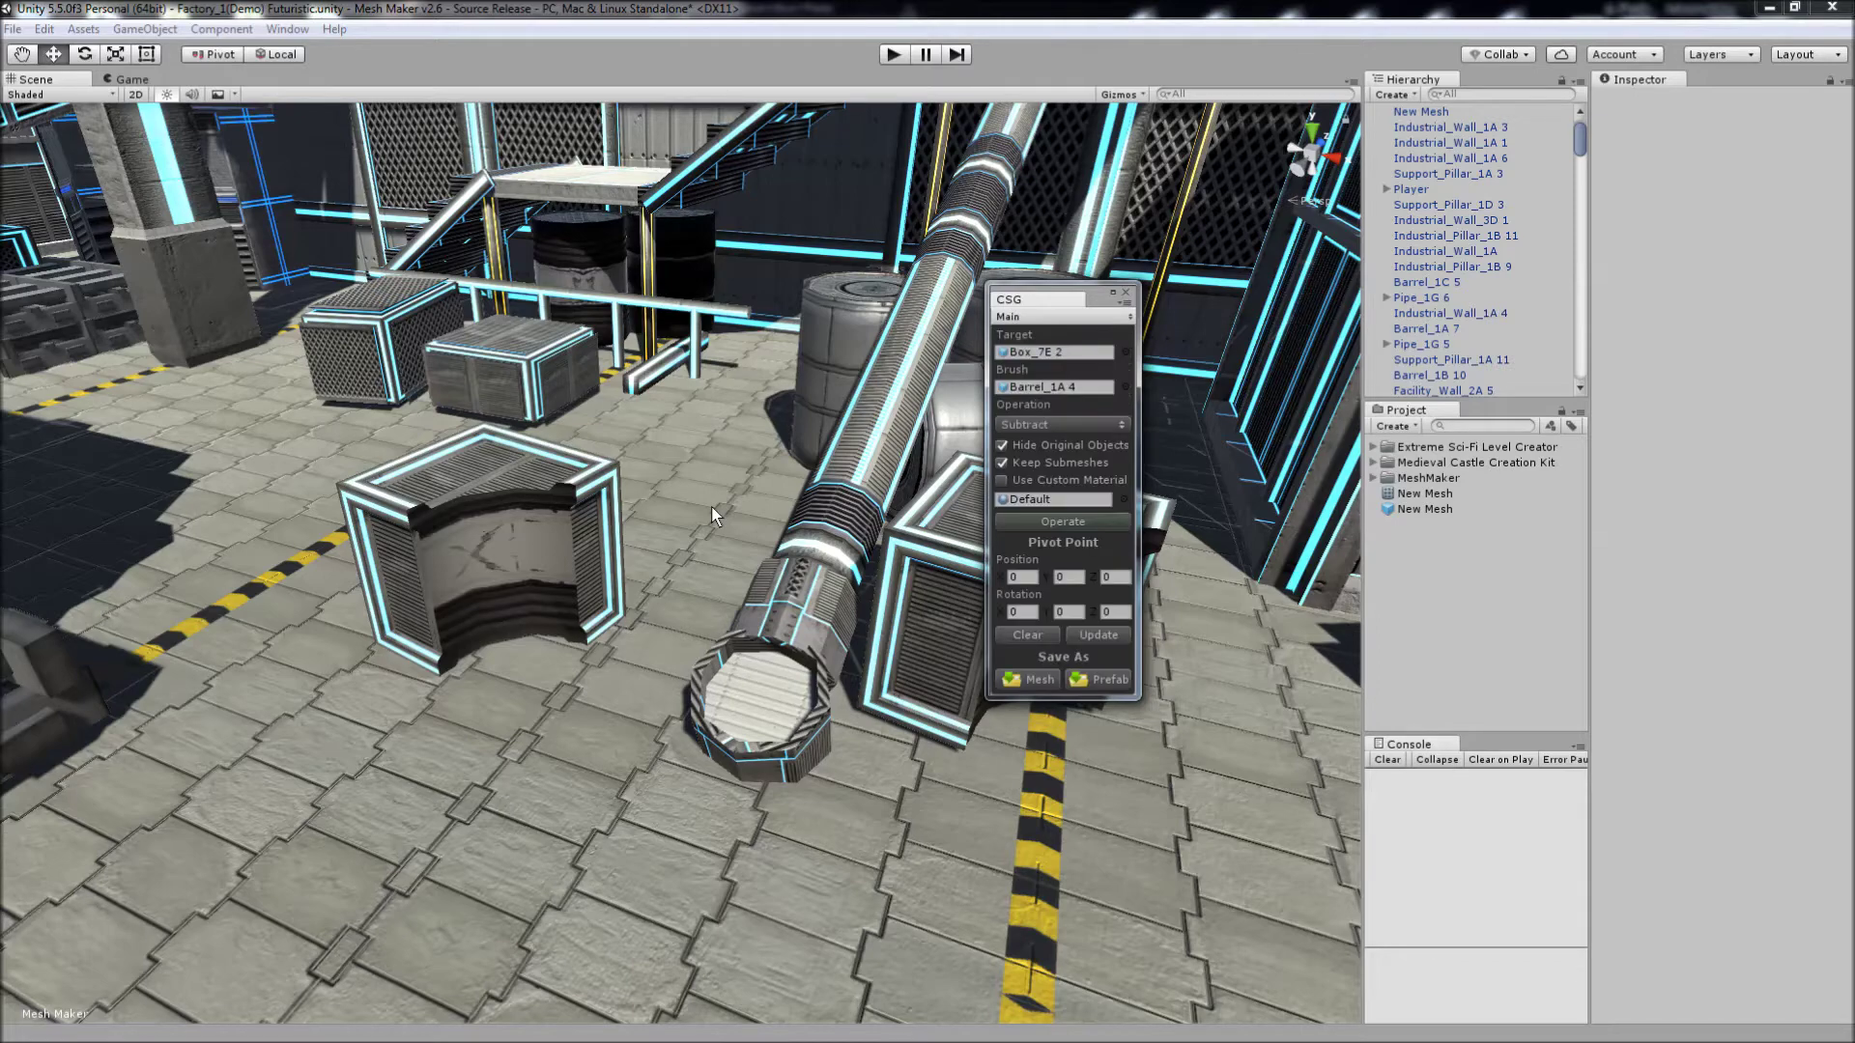
Delete the placed prefab copy from the scene and shift the CSG window off the remaining cut crate
{"action": "right_click_drag", "start_coordinate": [715, 507], "coordinate": [729, 496]}
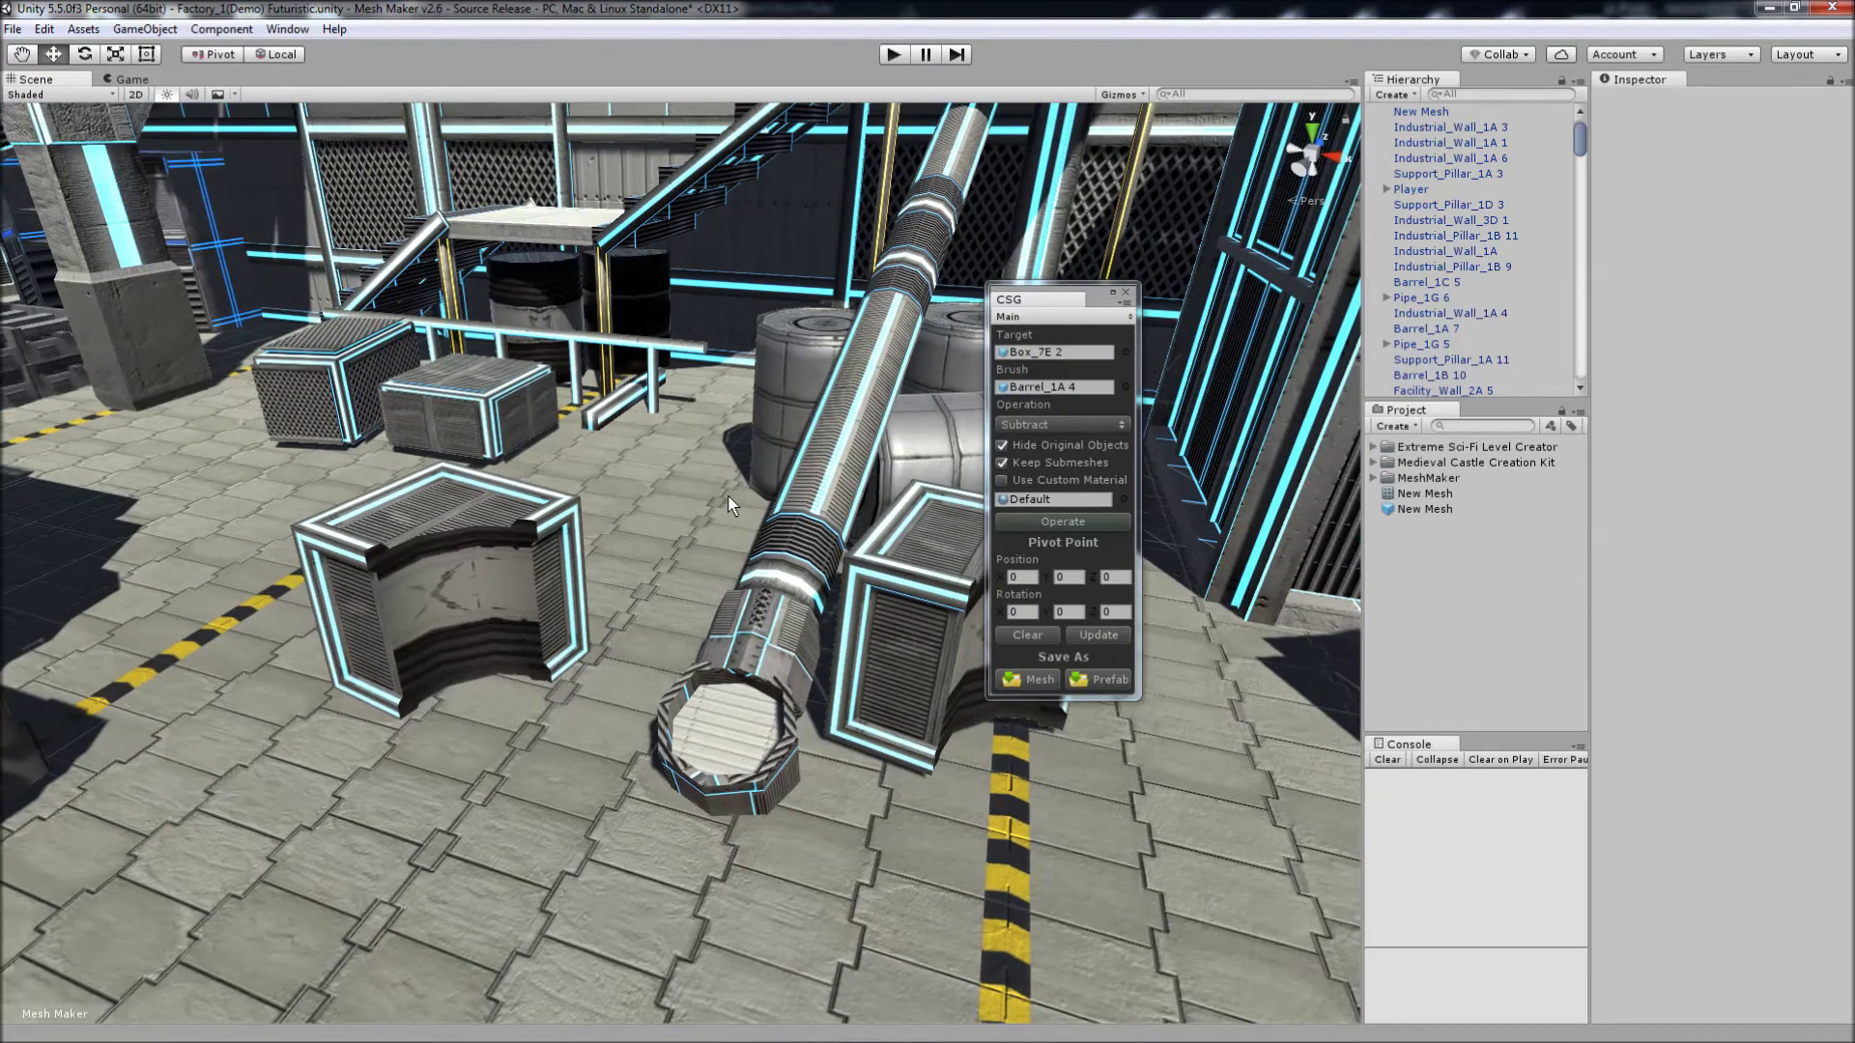
{"action": "left_click", "coordinate": [387, 573]}
{"action": "key", "text": "Delete"}
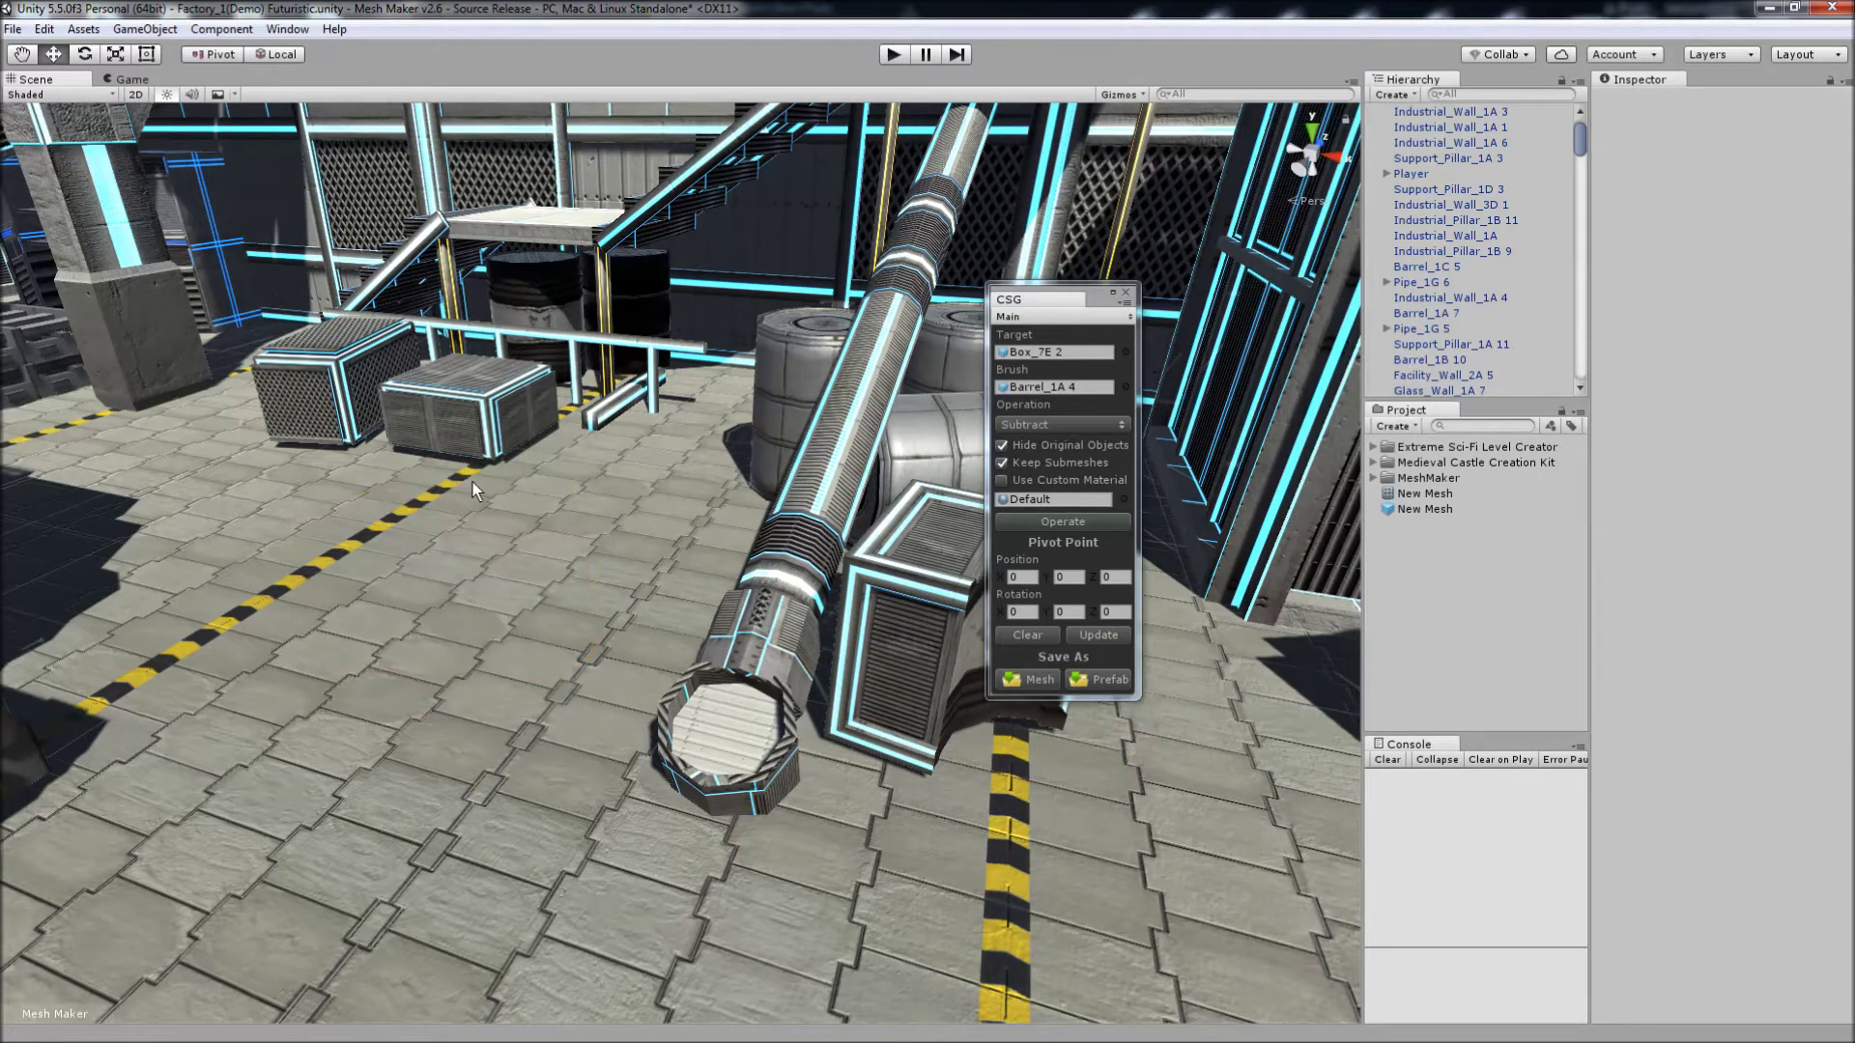
{"action": "left_click_drag", "start_coordinate": [1090, 305], "coordinate": [1155, 290]}
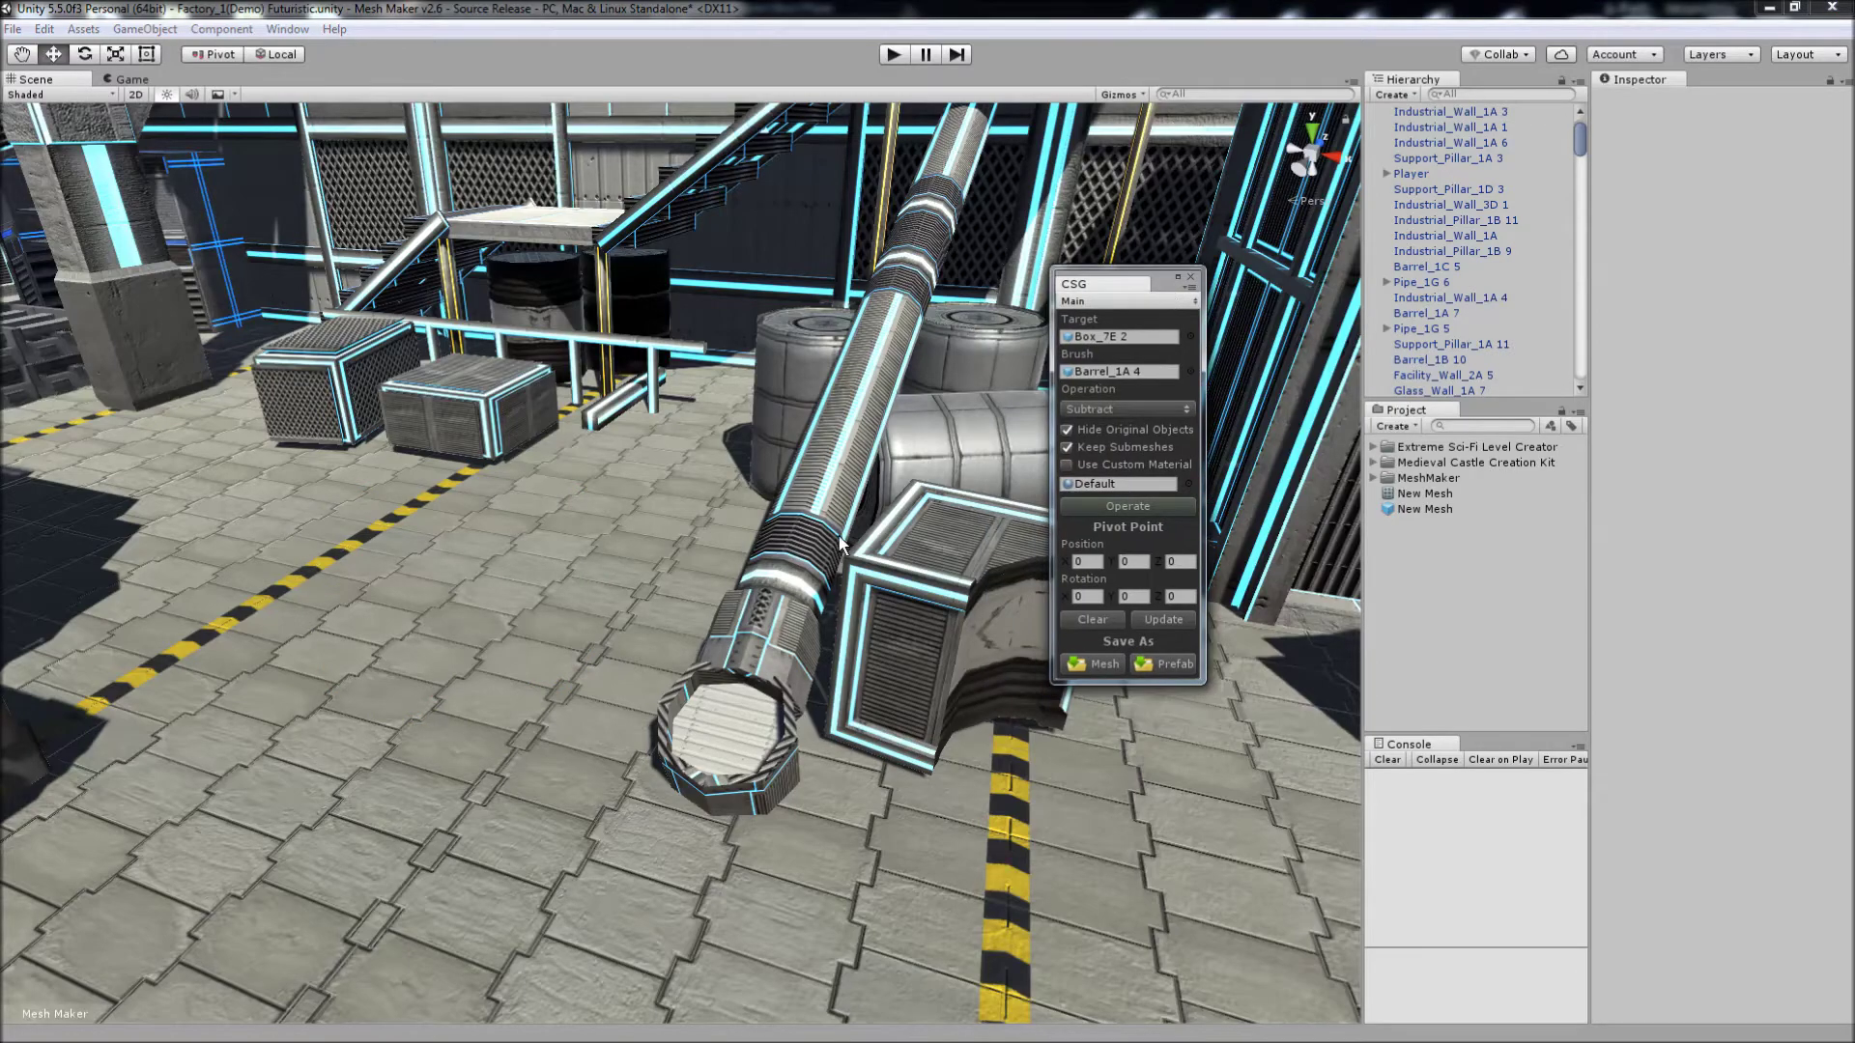
Move the slatted crate Box_9D 2 to overlap the neighbouring mesh crate at about Y 0.848 and rotate it to about 24, 47, 23
{"action": "right_click_drag", "start_coordinate": [841, 545], "coordinate": [715, 612]}
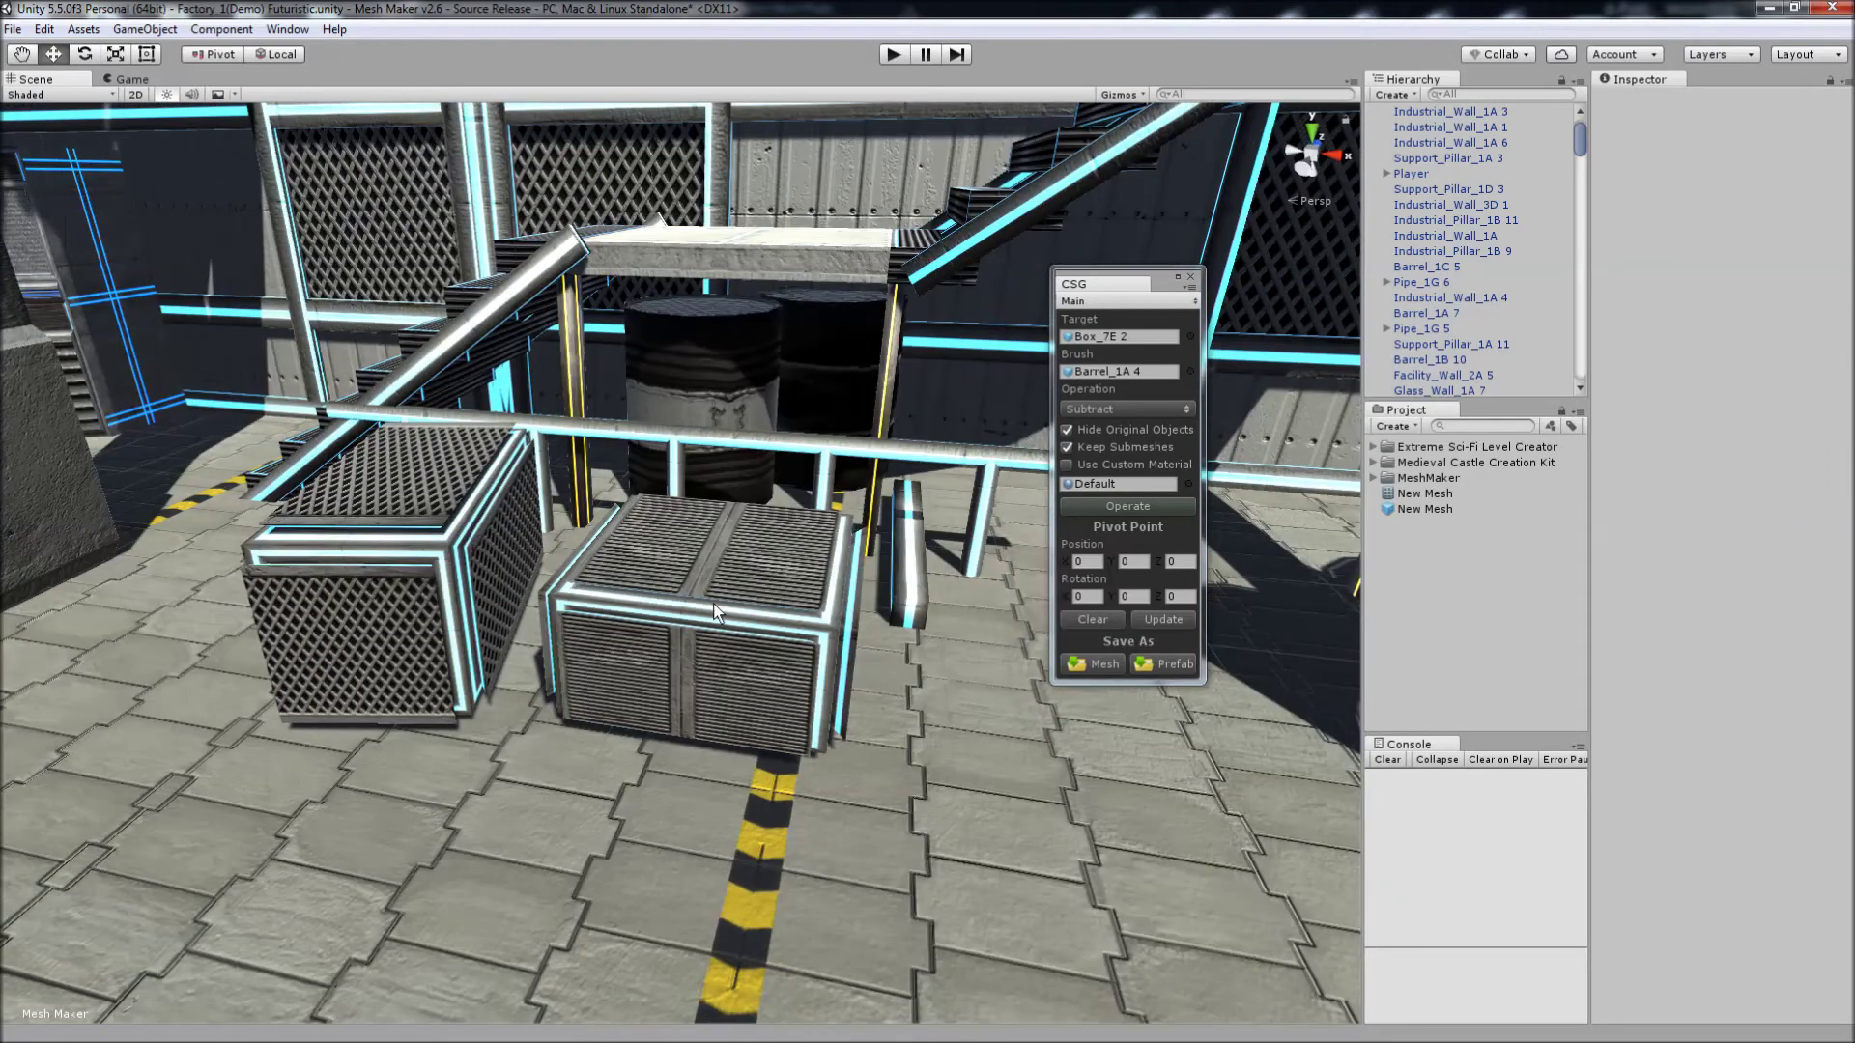
{"action": "left_click", "coordinate": [714, 612]}
{"action": "scroll", "coordinate": [719, 647], "scroll_direction": "up", "scroll_amount": 2}
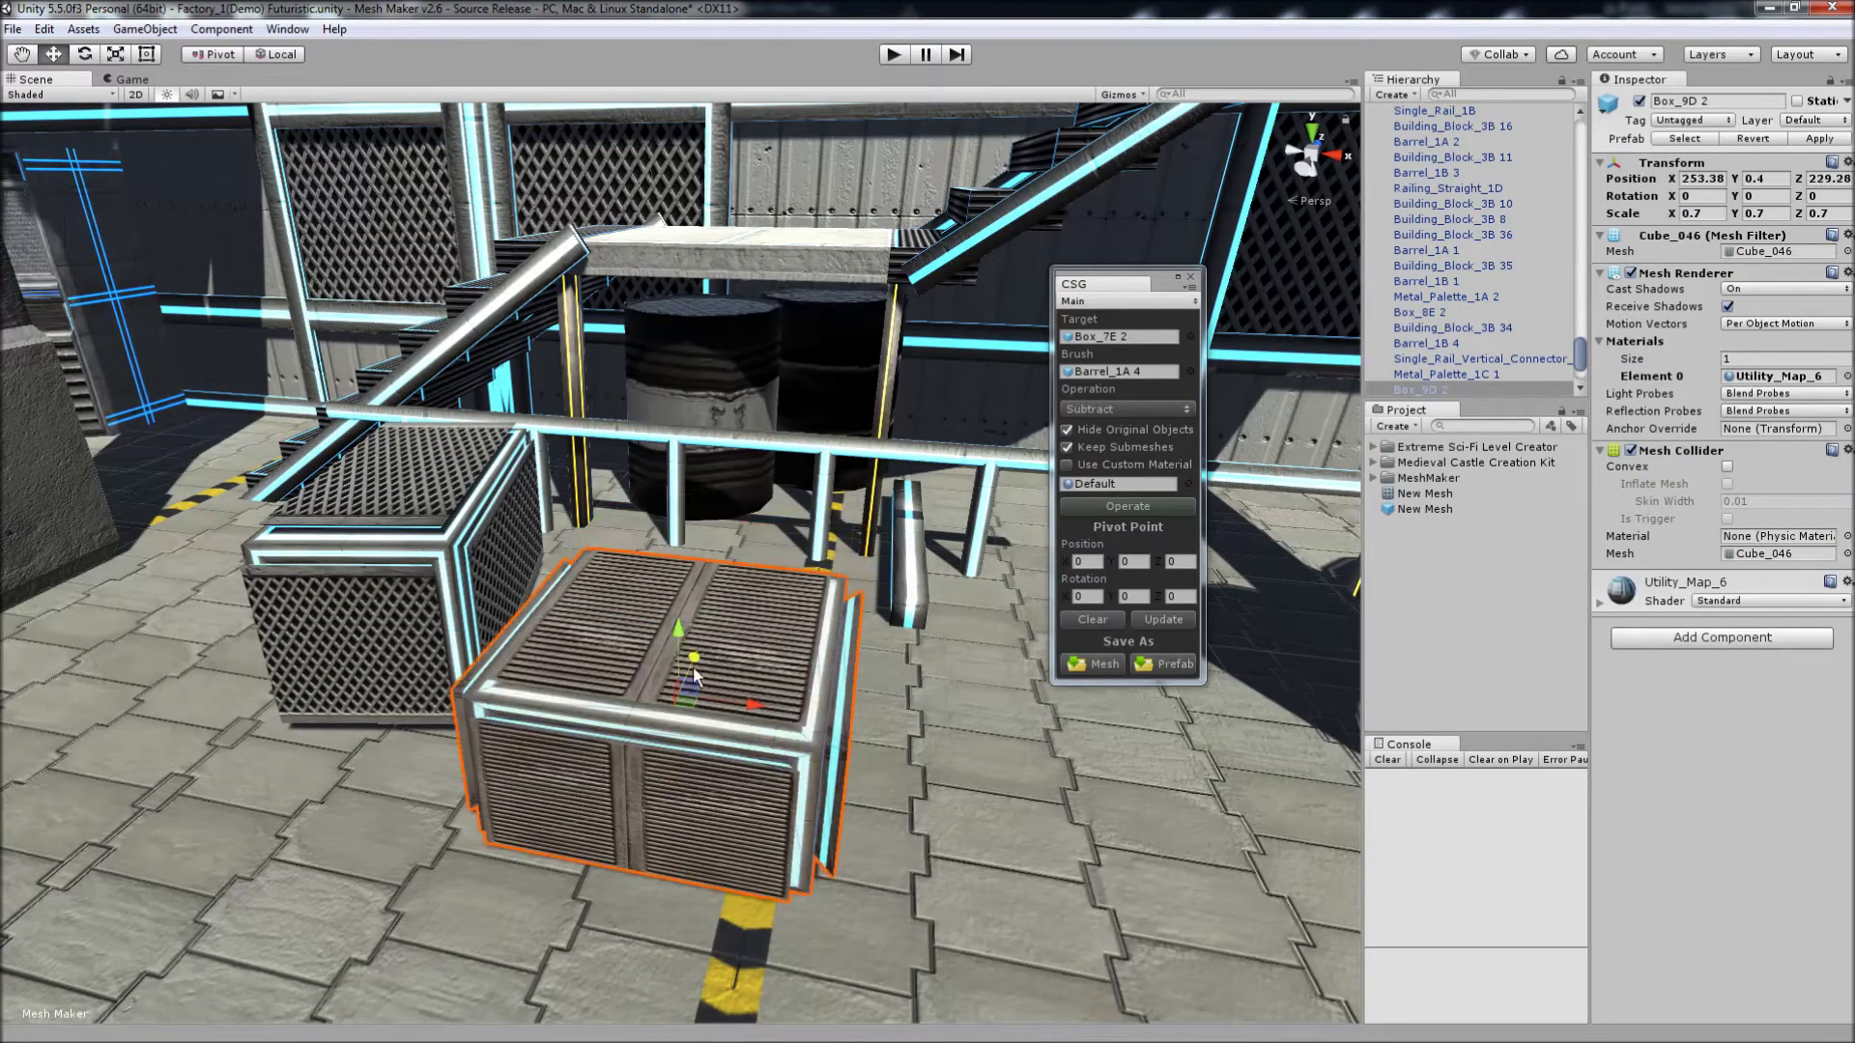
{"action": "left_click_drag", "start_coordinate": [695, 677], "coordinate": [457, 541]}
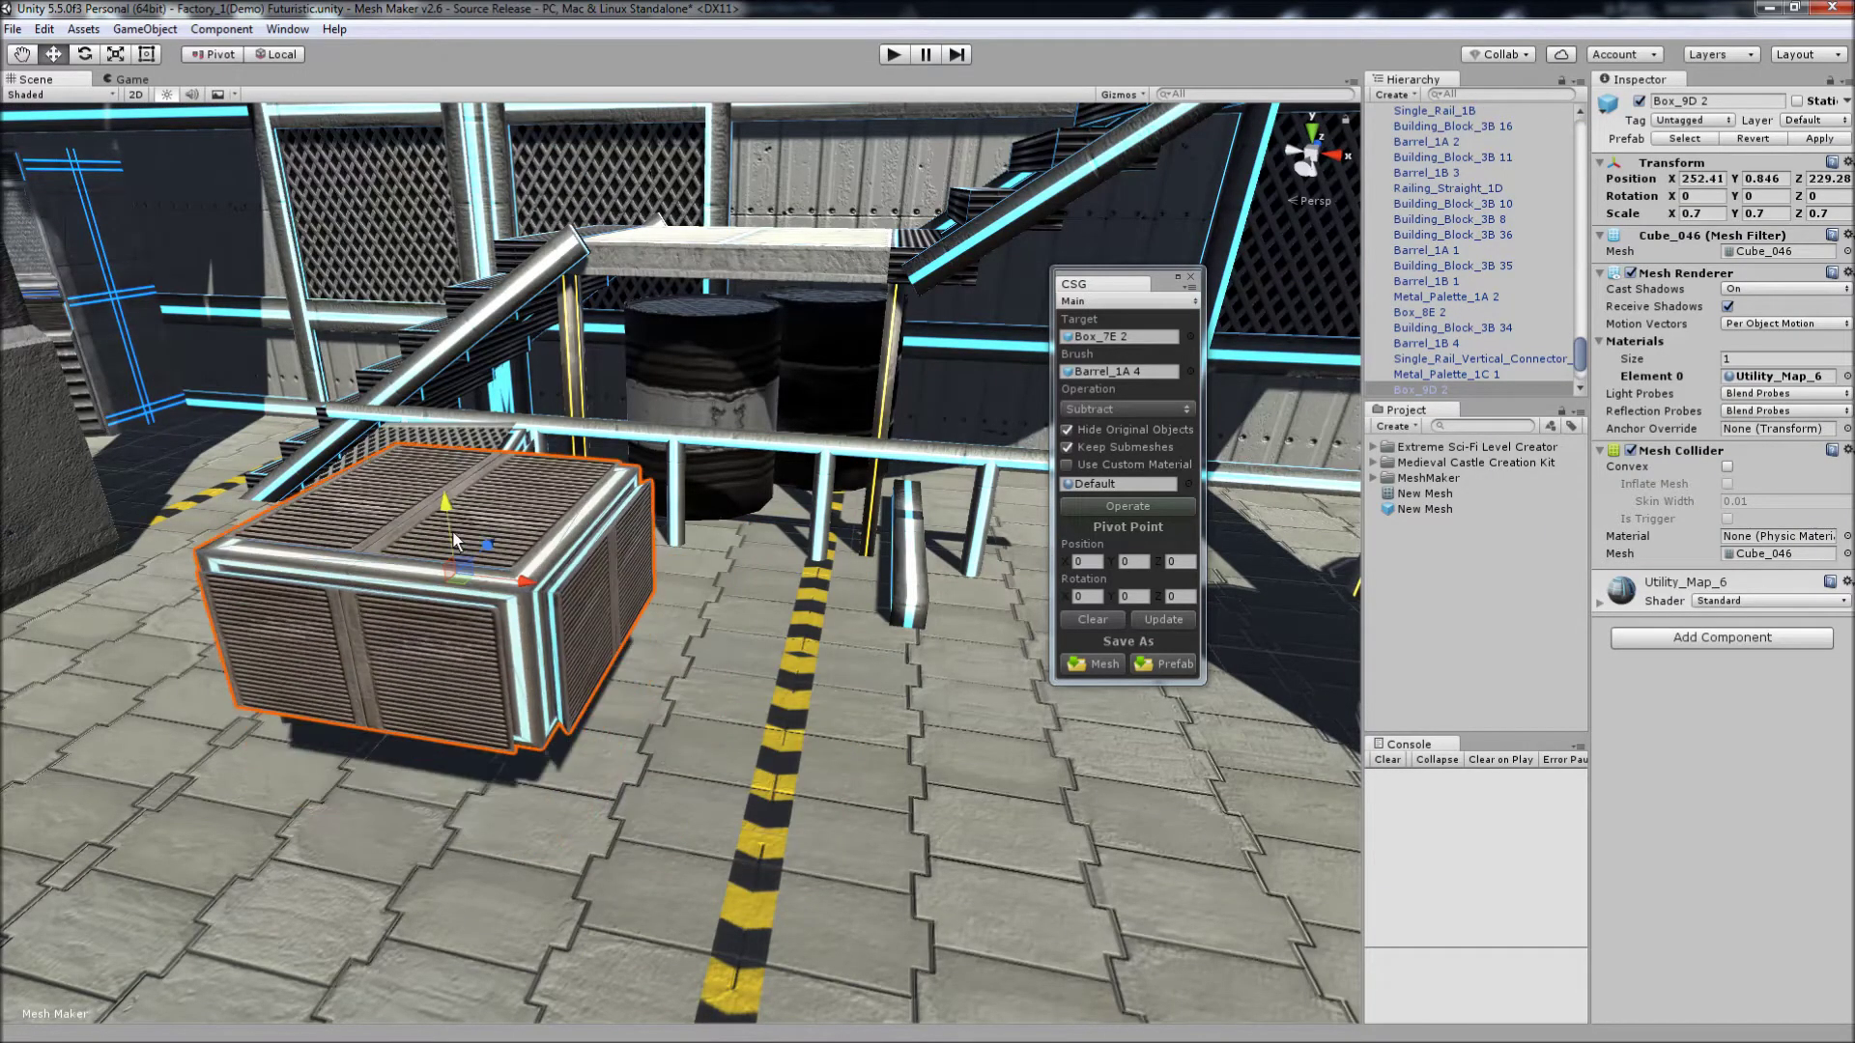
{"action": "key", "text": "e"}
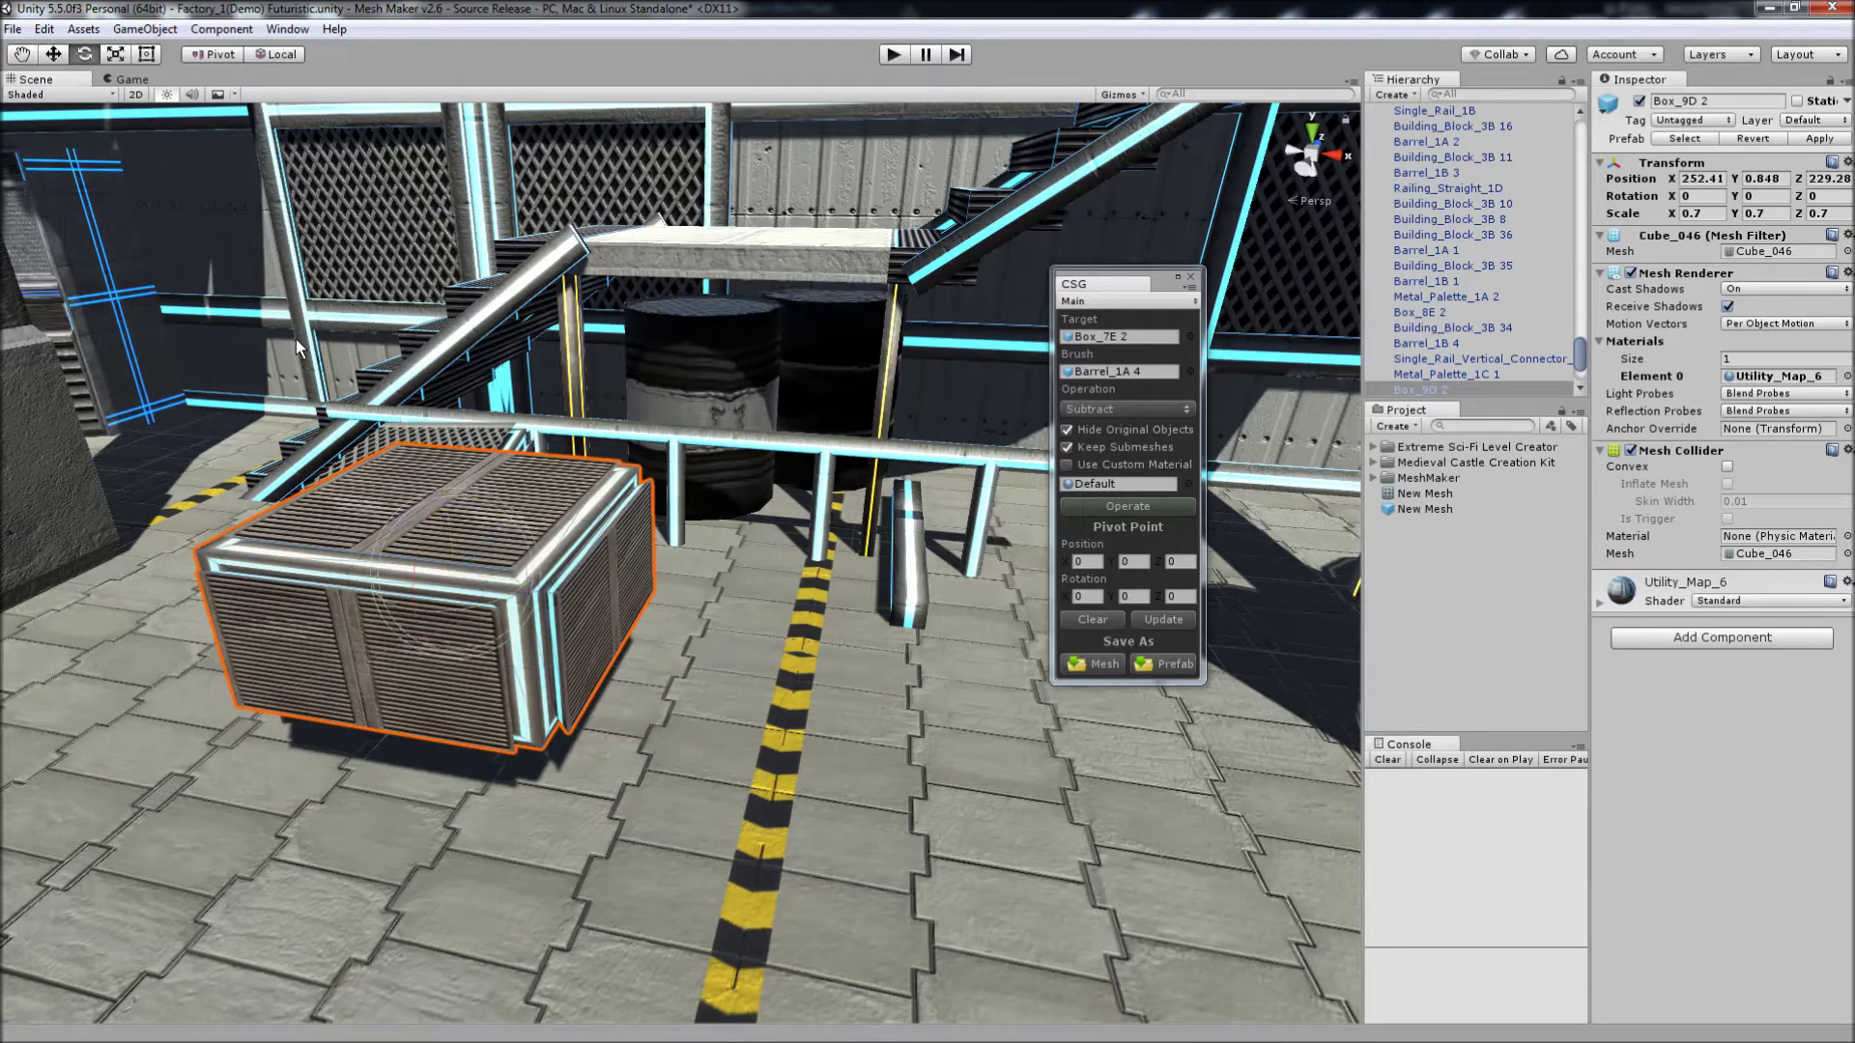
{"action": "left_click_drag", "start_coordinate": [427, 545], "coordinate": [373, 577]}
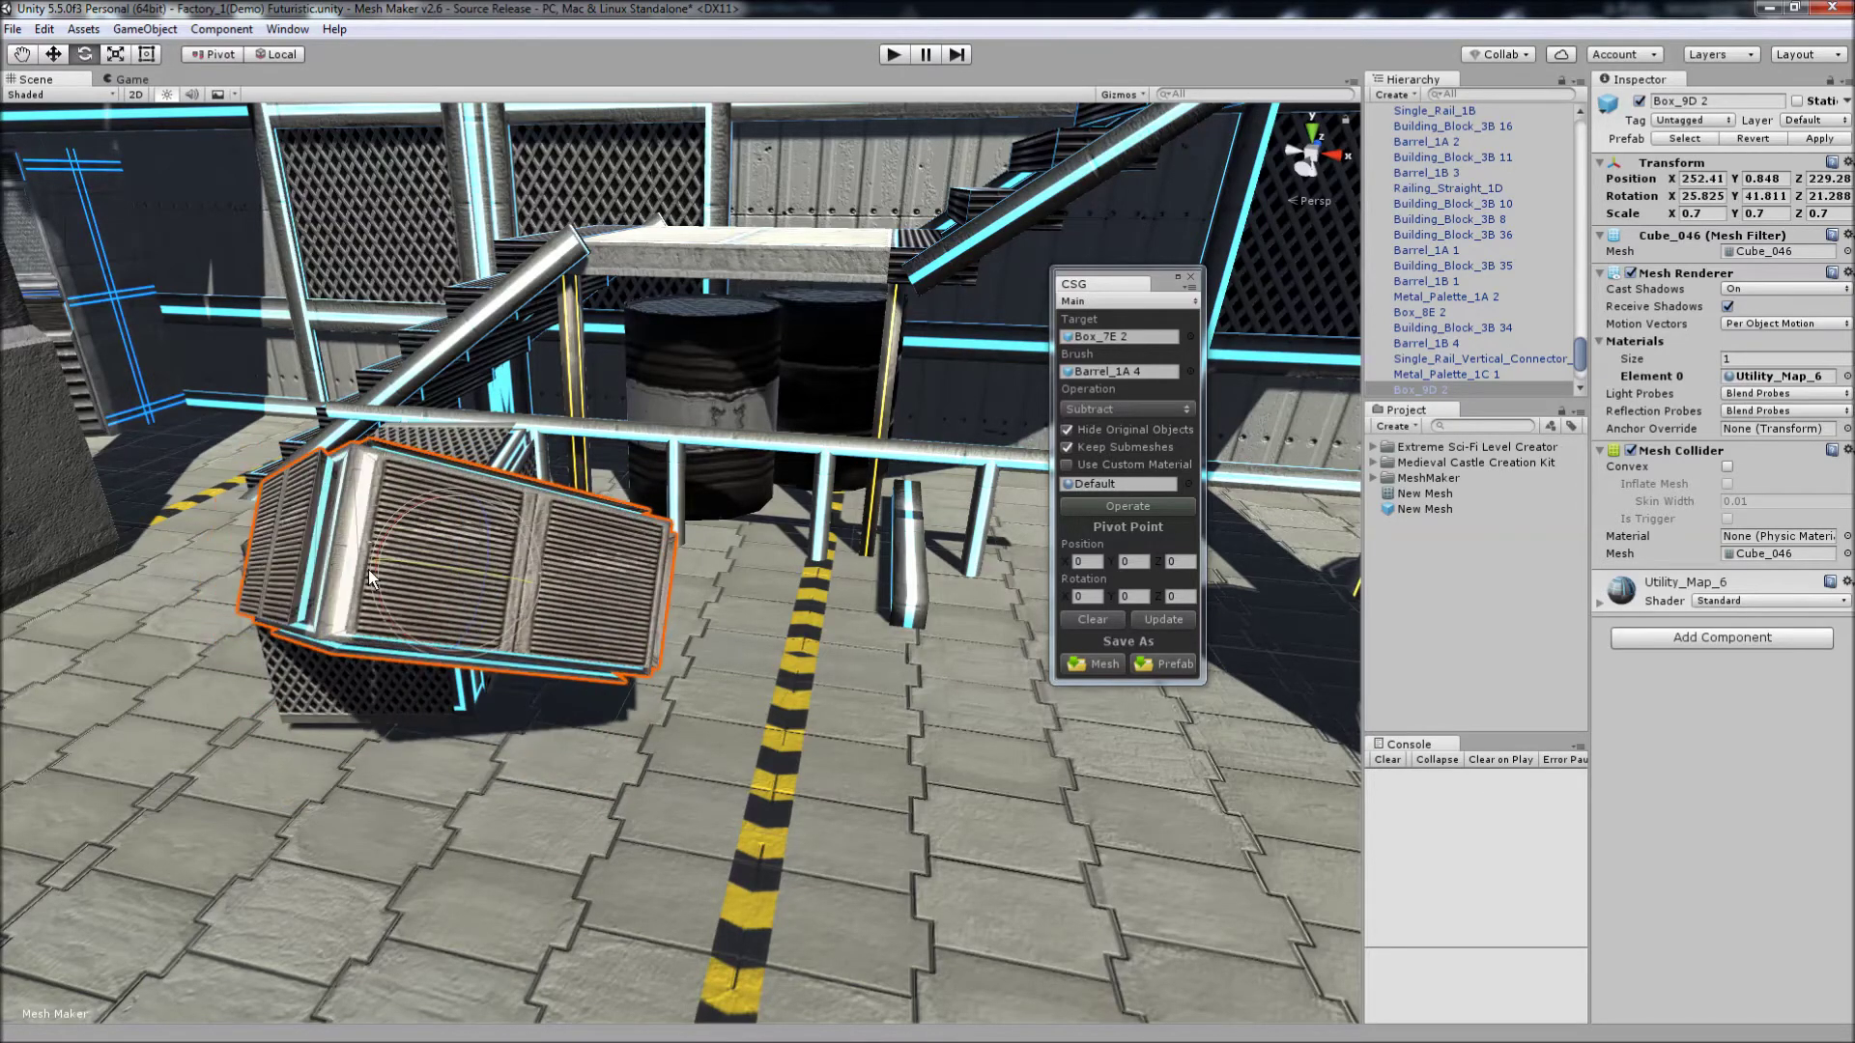
{"action": "left_click", "coordinate": [53, 54]}
{"action": "left_click_drag", "start_coordinate": [170, 311], "coordinate": [435, 507], "text": "alt"}
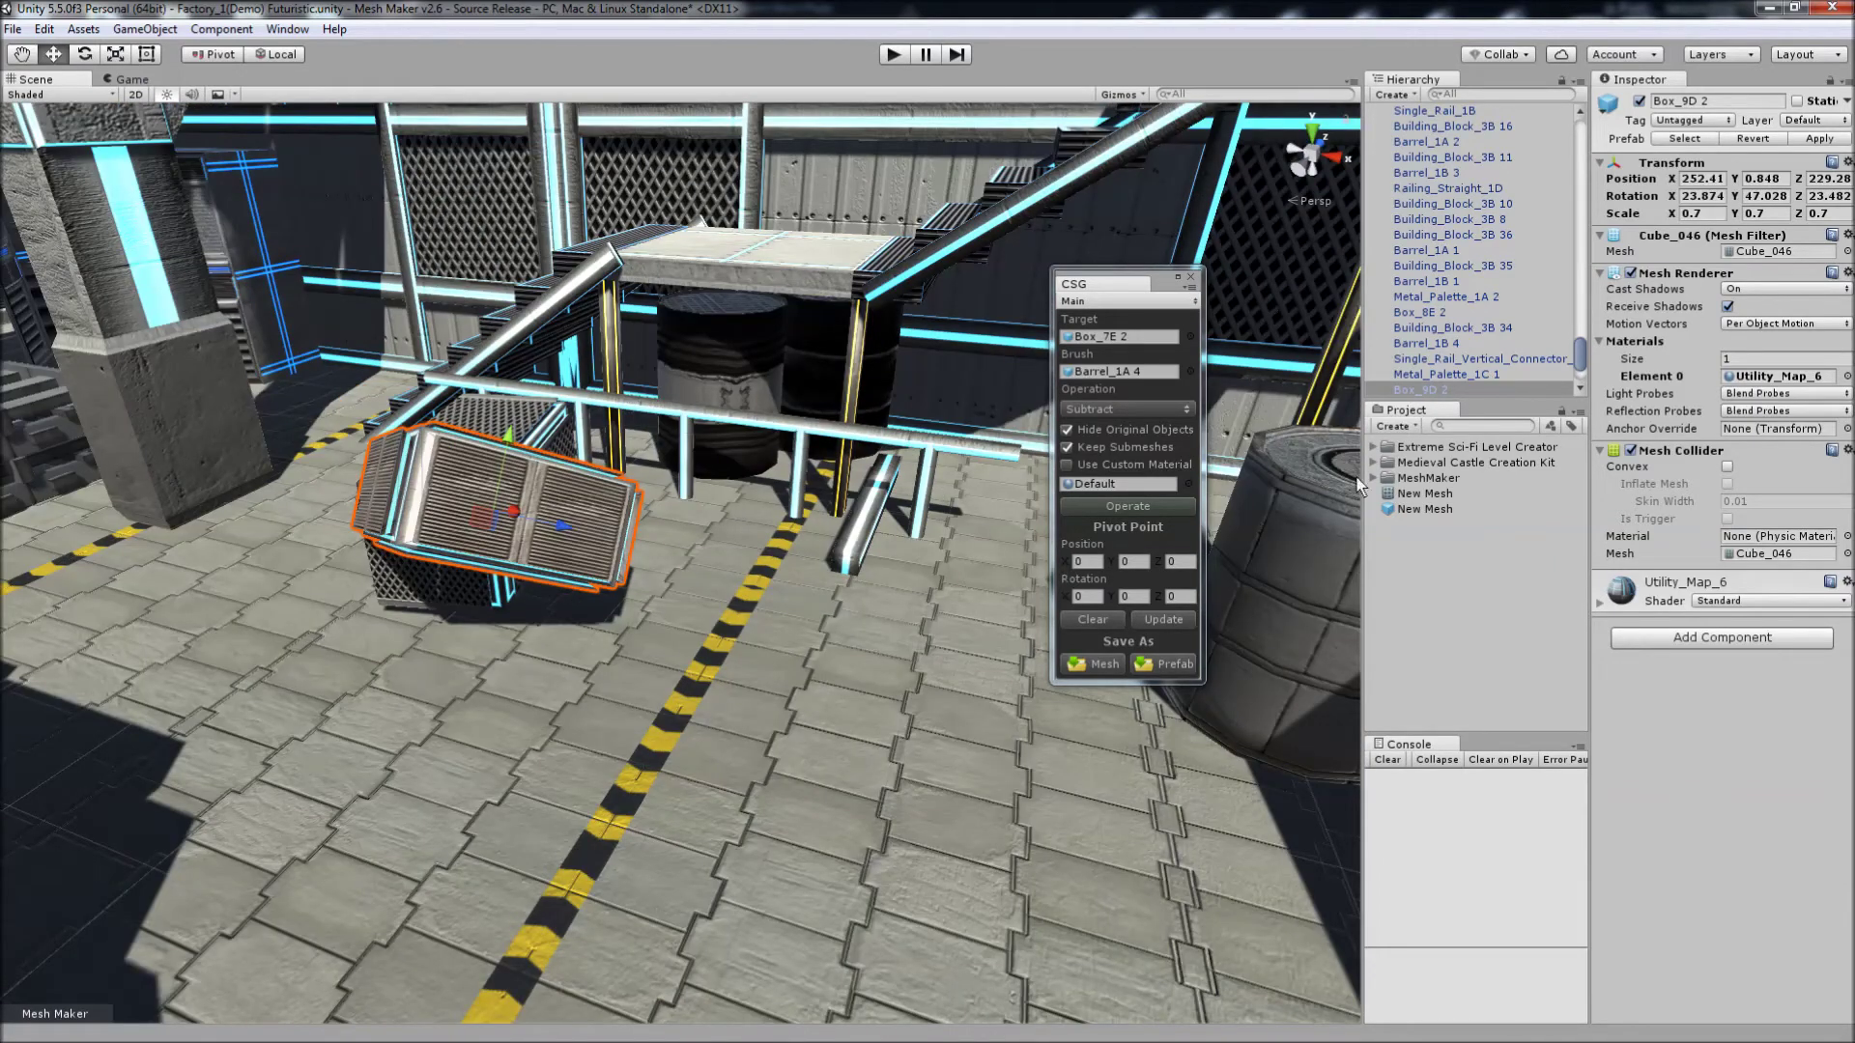
Locate the RuntimeCSG script in MeshMaker's Files > CSG > Scripts folder and select it to show its code
{"action": "left_click", "coordinate": [1375, 478]}
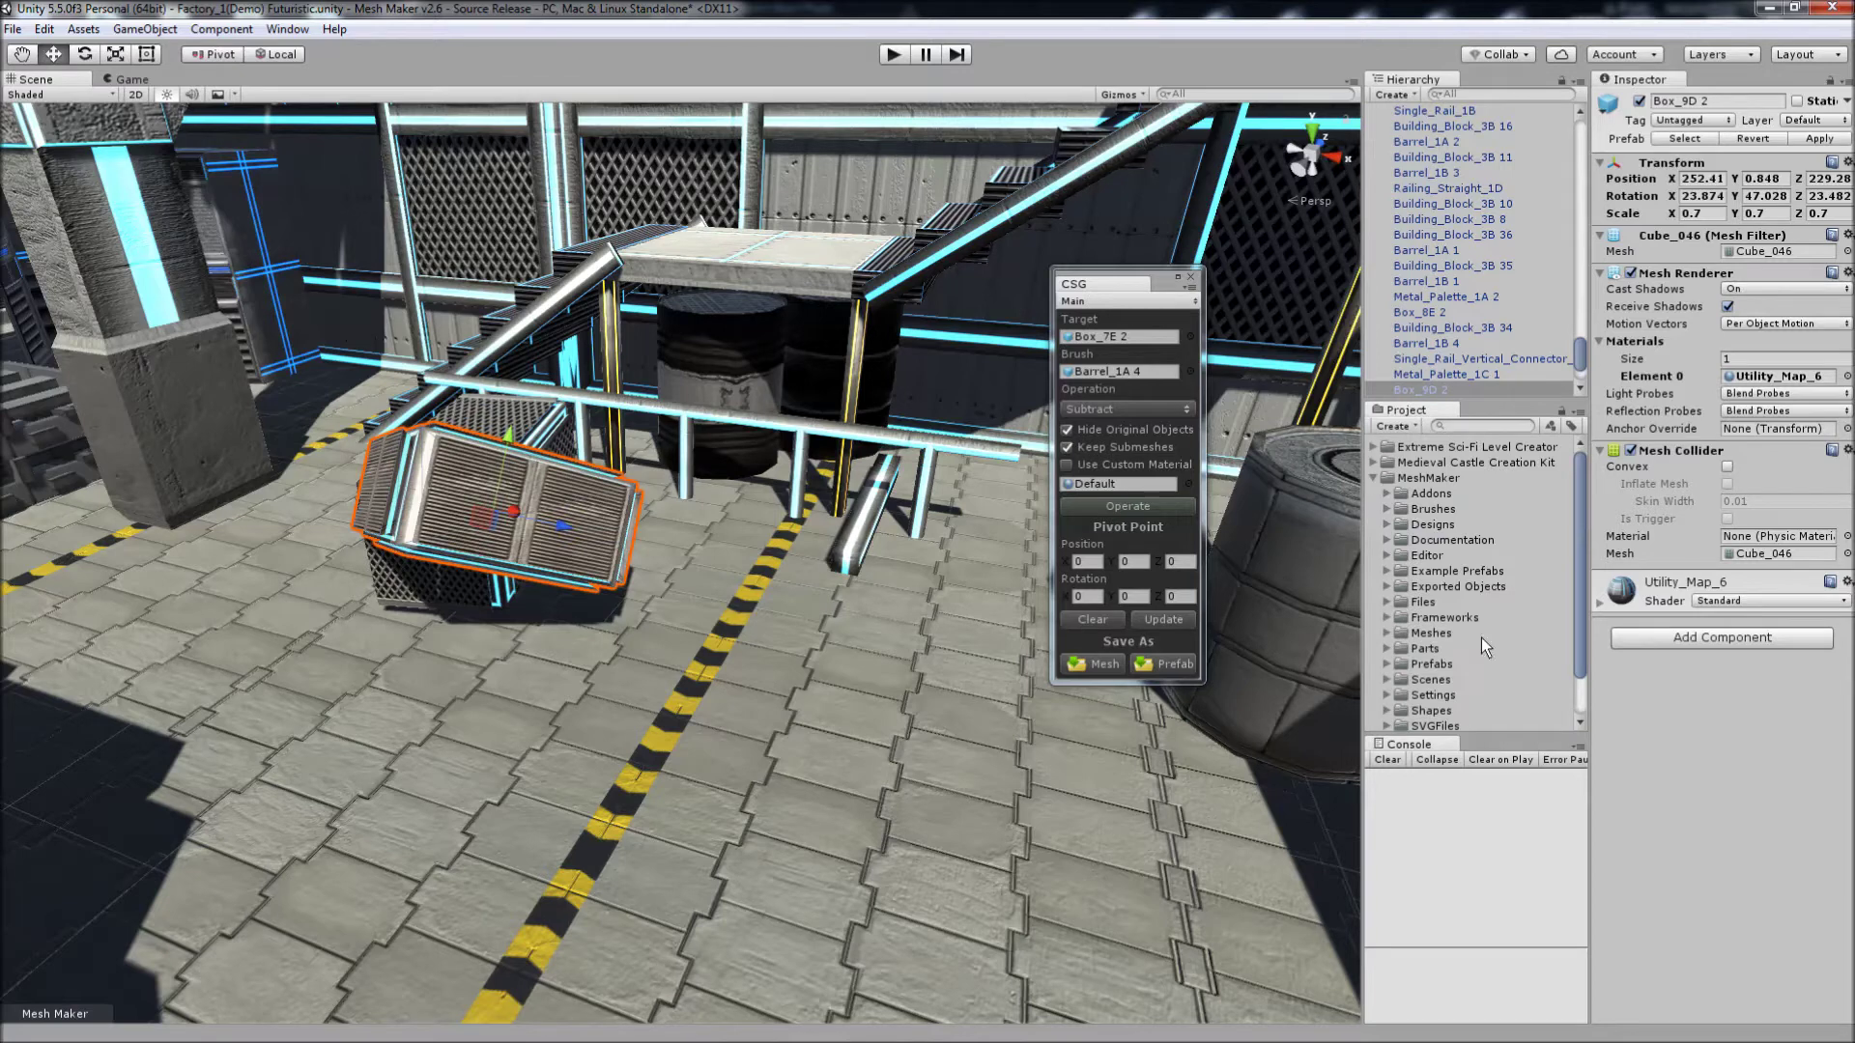
{"action": "left_click_drag", "start_coordinate": [1581, 511], "coordinate": [1582, 548]}
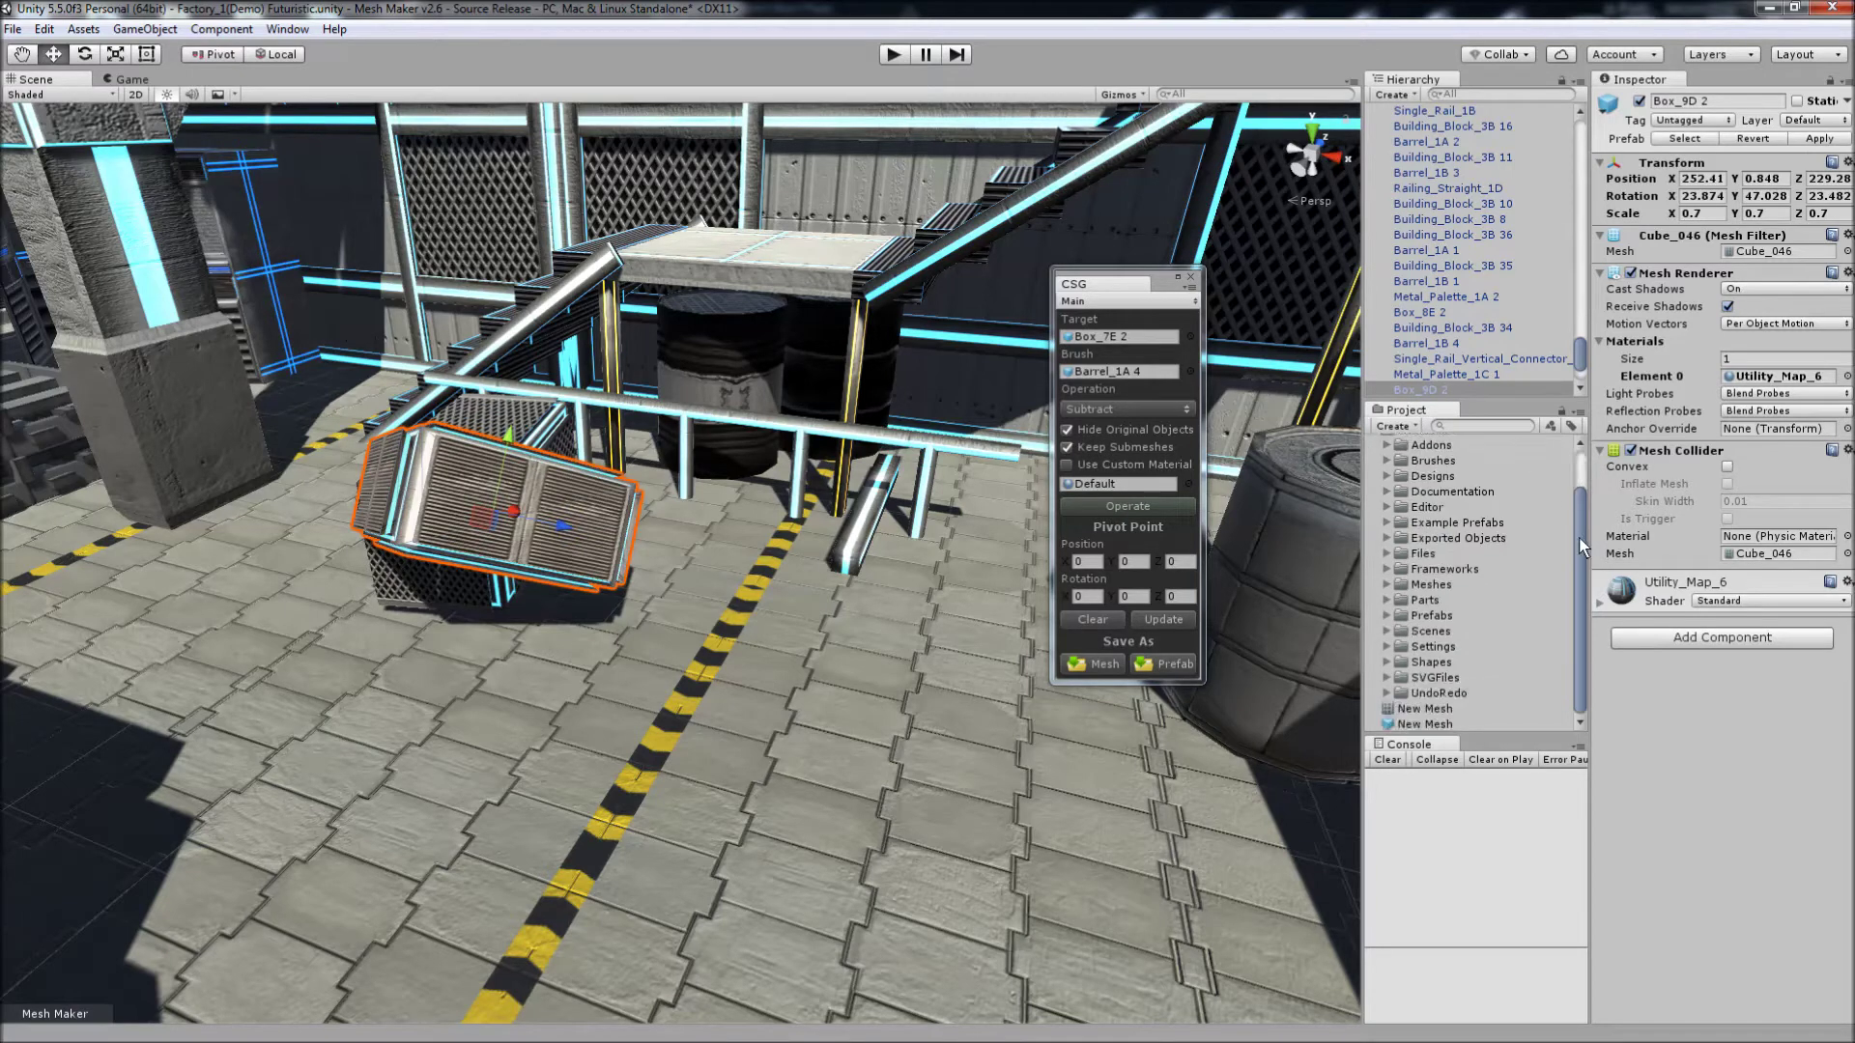
{"action": "left_click", "coordinate": [1387, 553]}
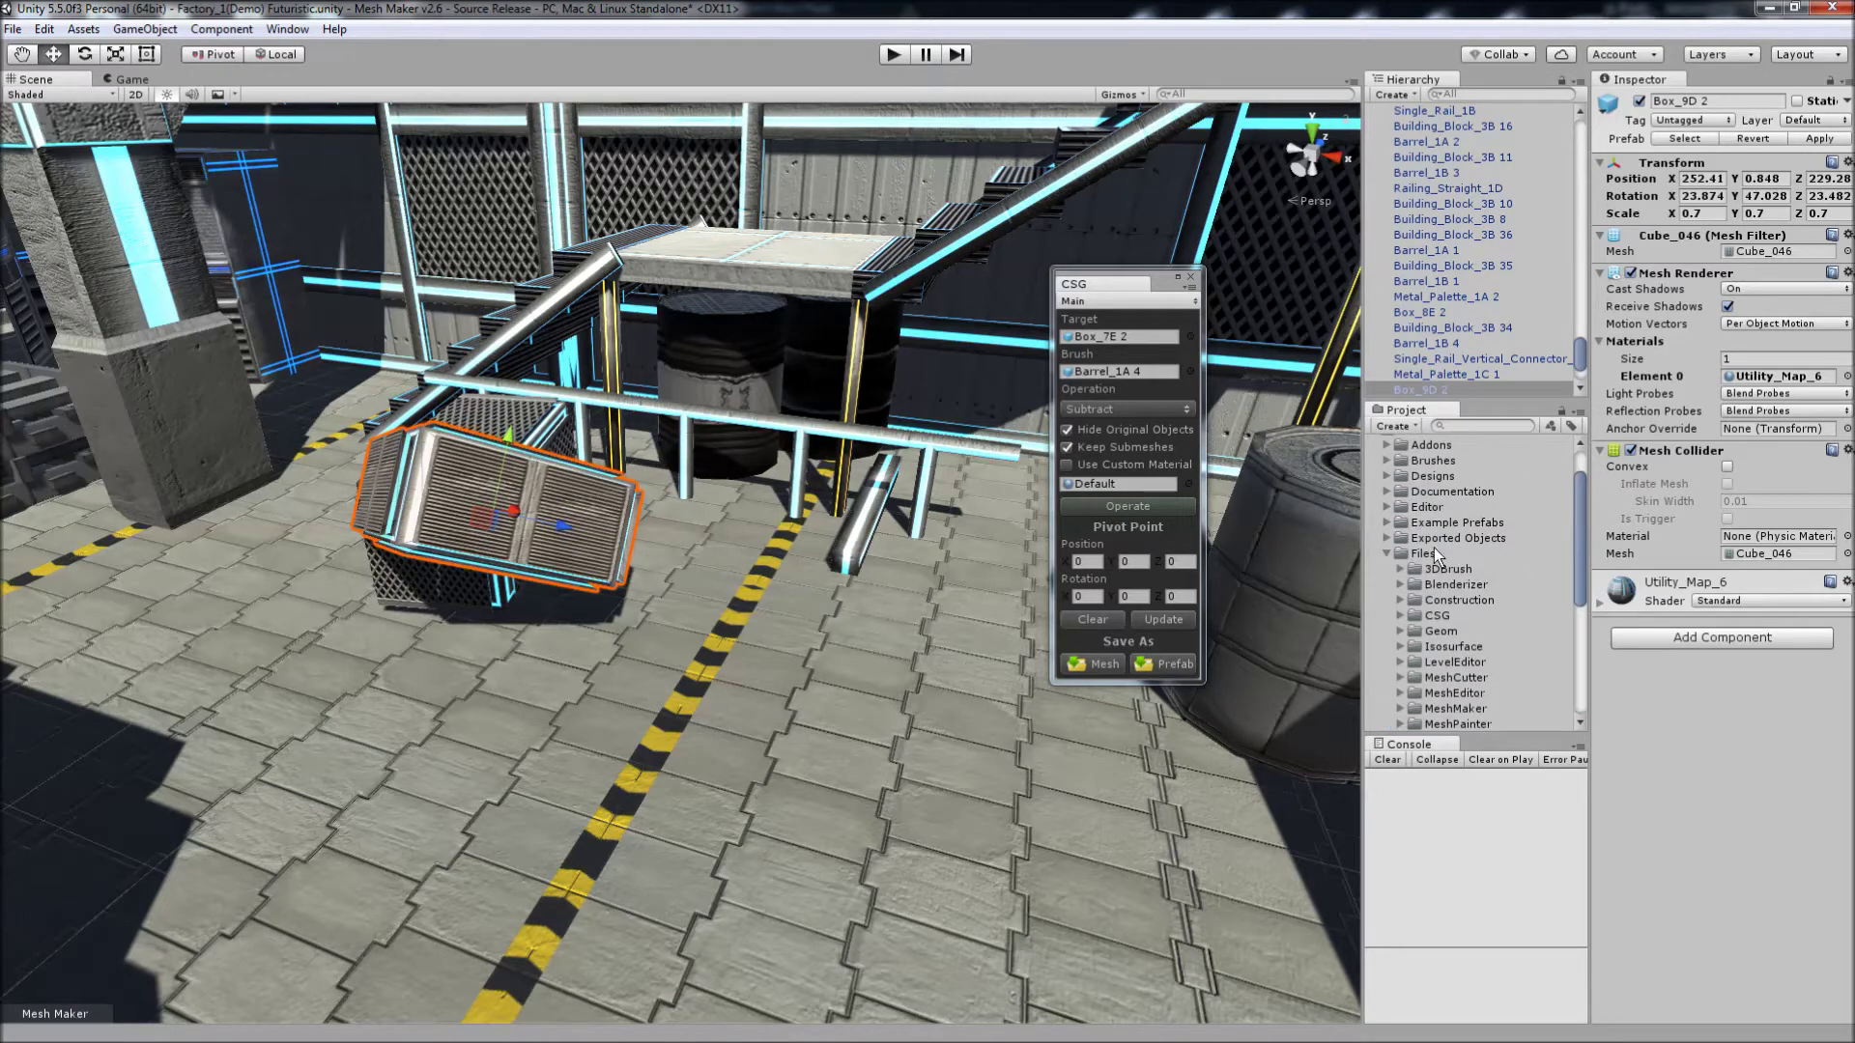
{"action": "left_click", "coordinate": [1397, 617]}
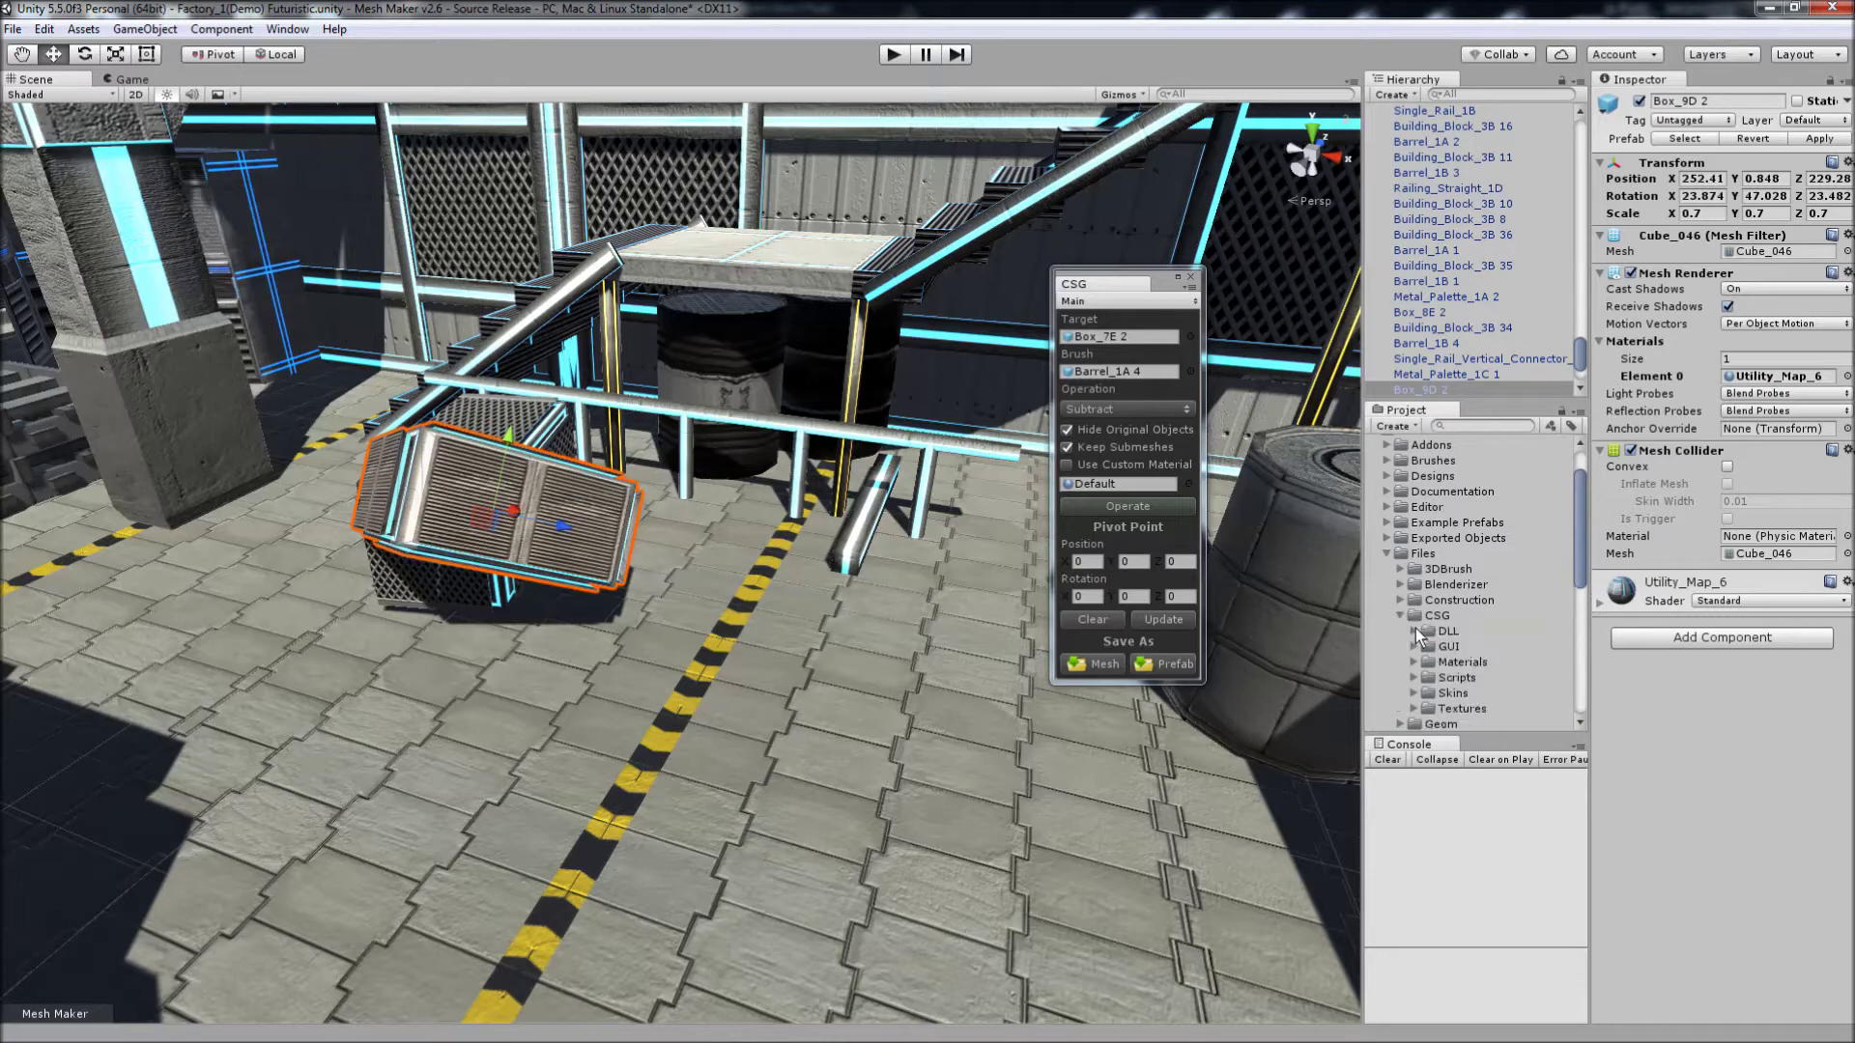
{"action": "left_click", "coordinate": [1417, 628]}
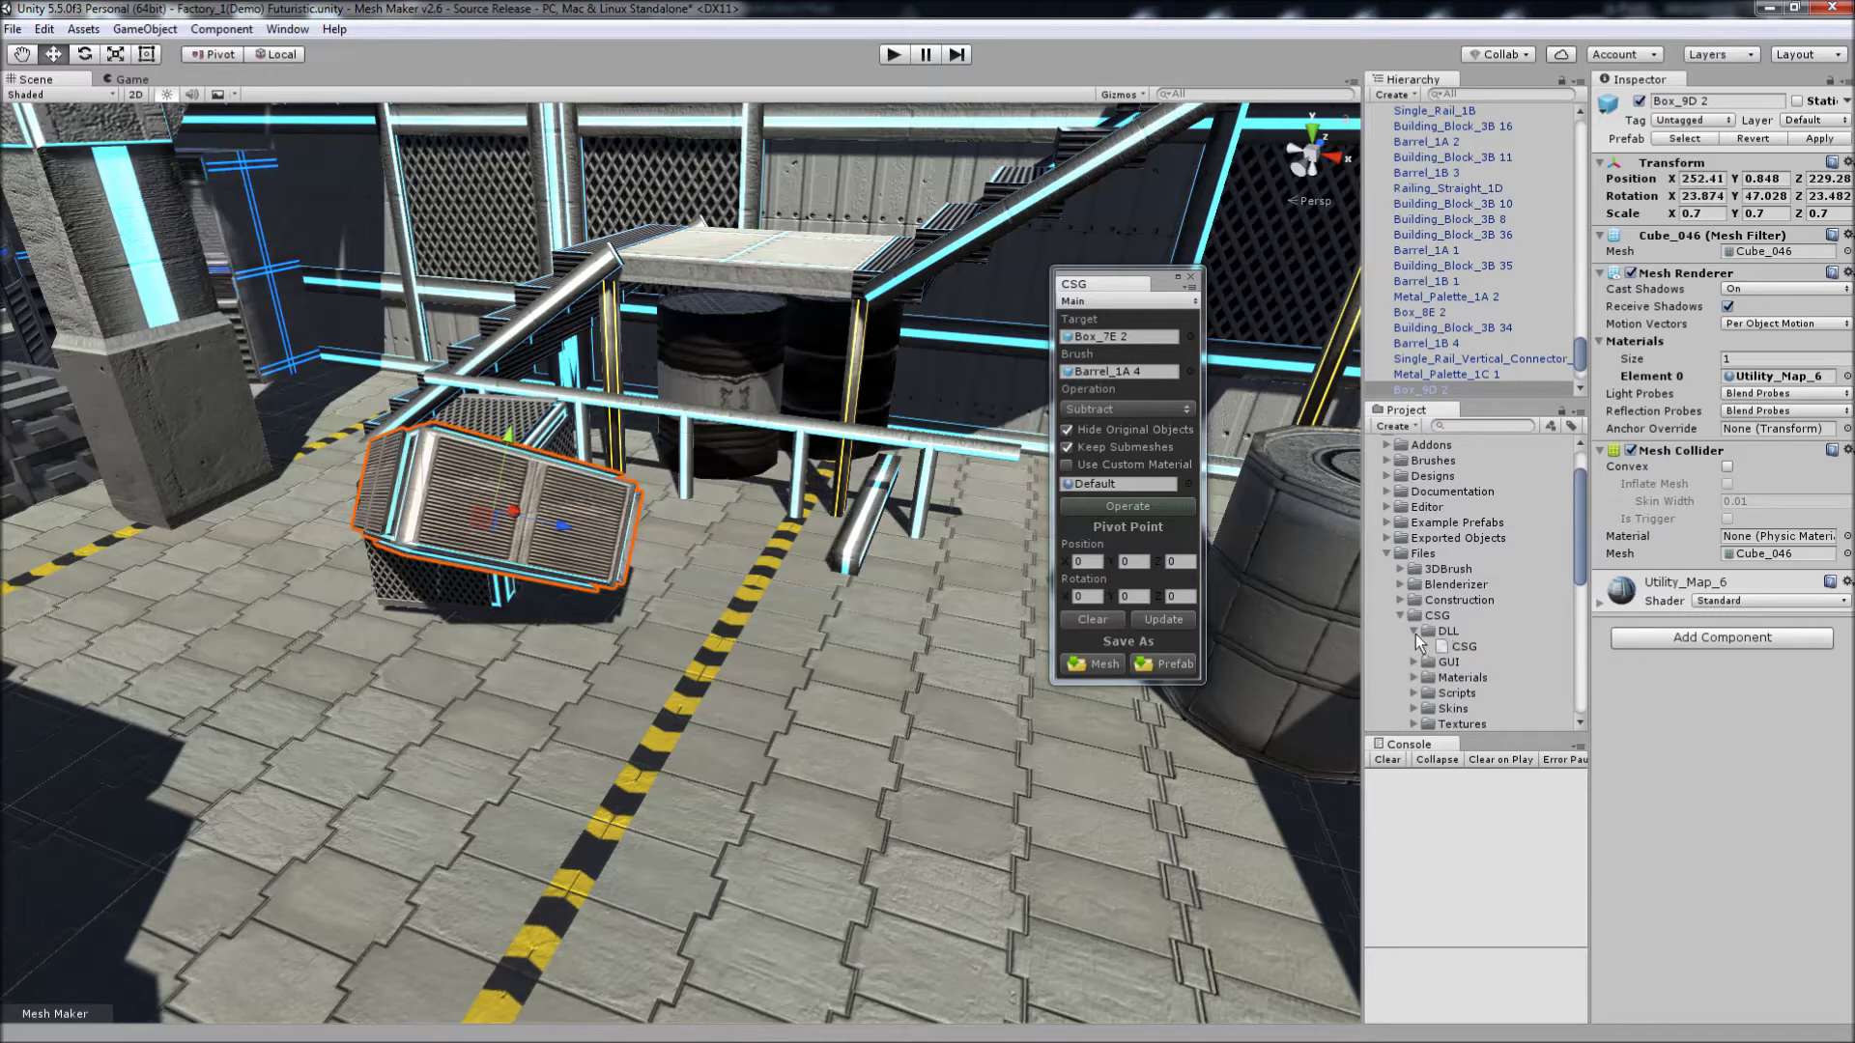
{"action": "left_click", "coordinate": [1413, 632]}
{"action": "left_click", "coordinate": [1413, 677]}
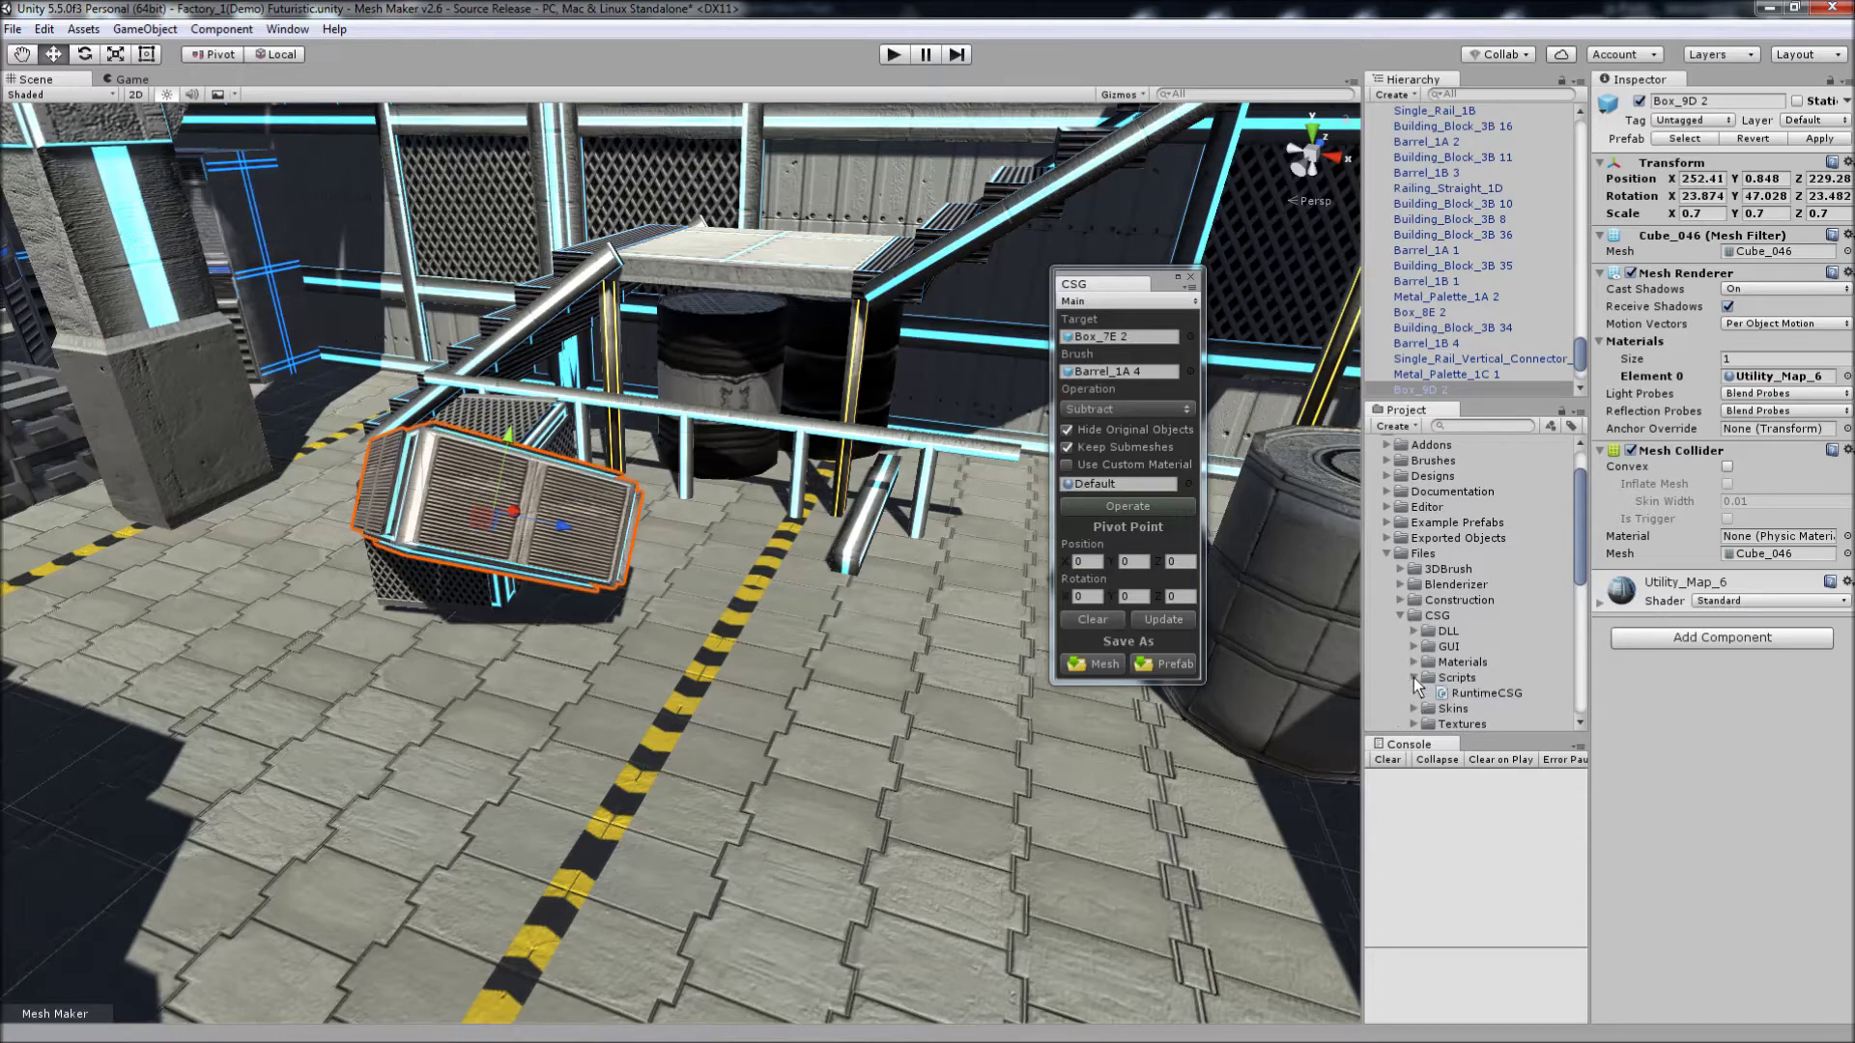
{"action": "left_click", "coordinate": [1482, 693]}
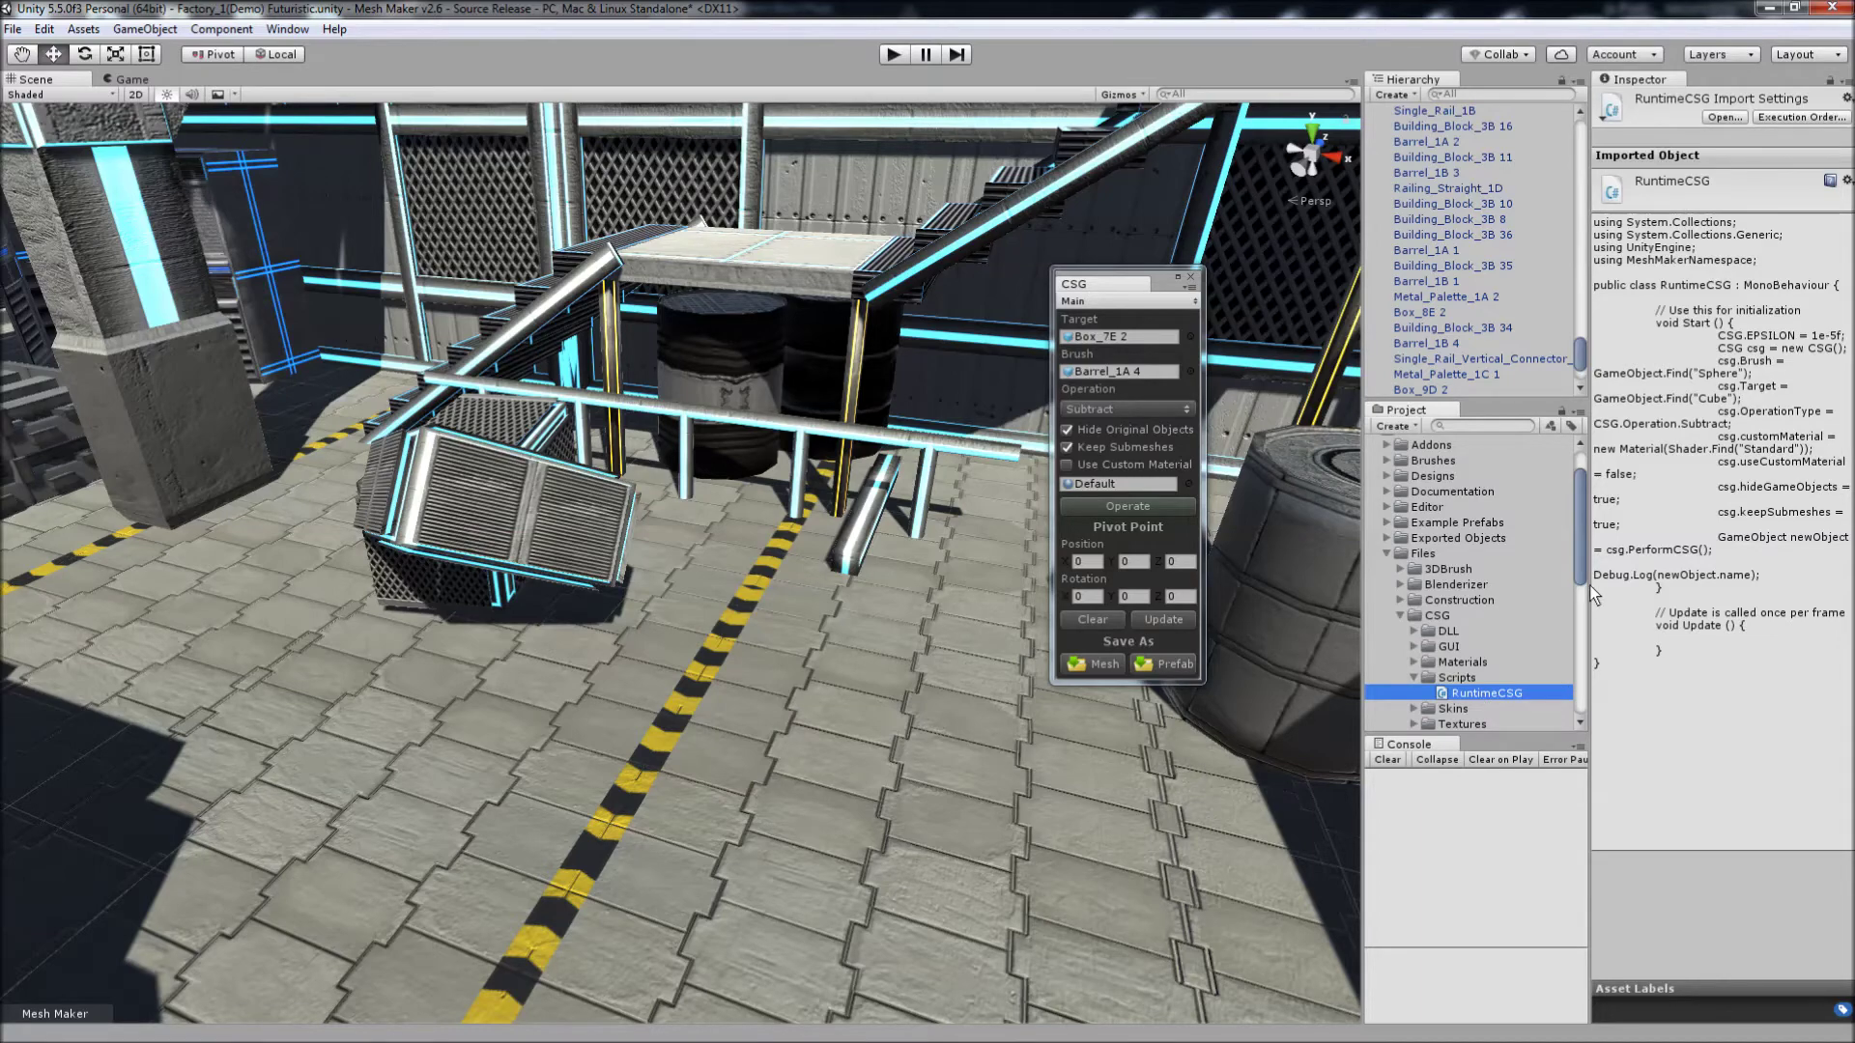
Widen the Inspector to read the RuntimeCSG code without the CSG window covering it, and restore the panel layout
{"action": "left_click_drag", "start_coordinate": [1592, 597], "coordinate": [1139, 593]}
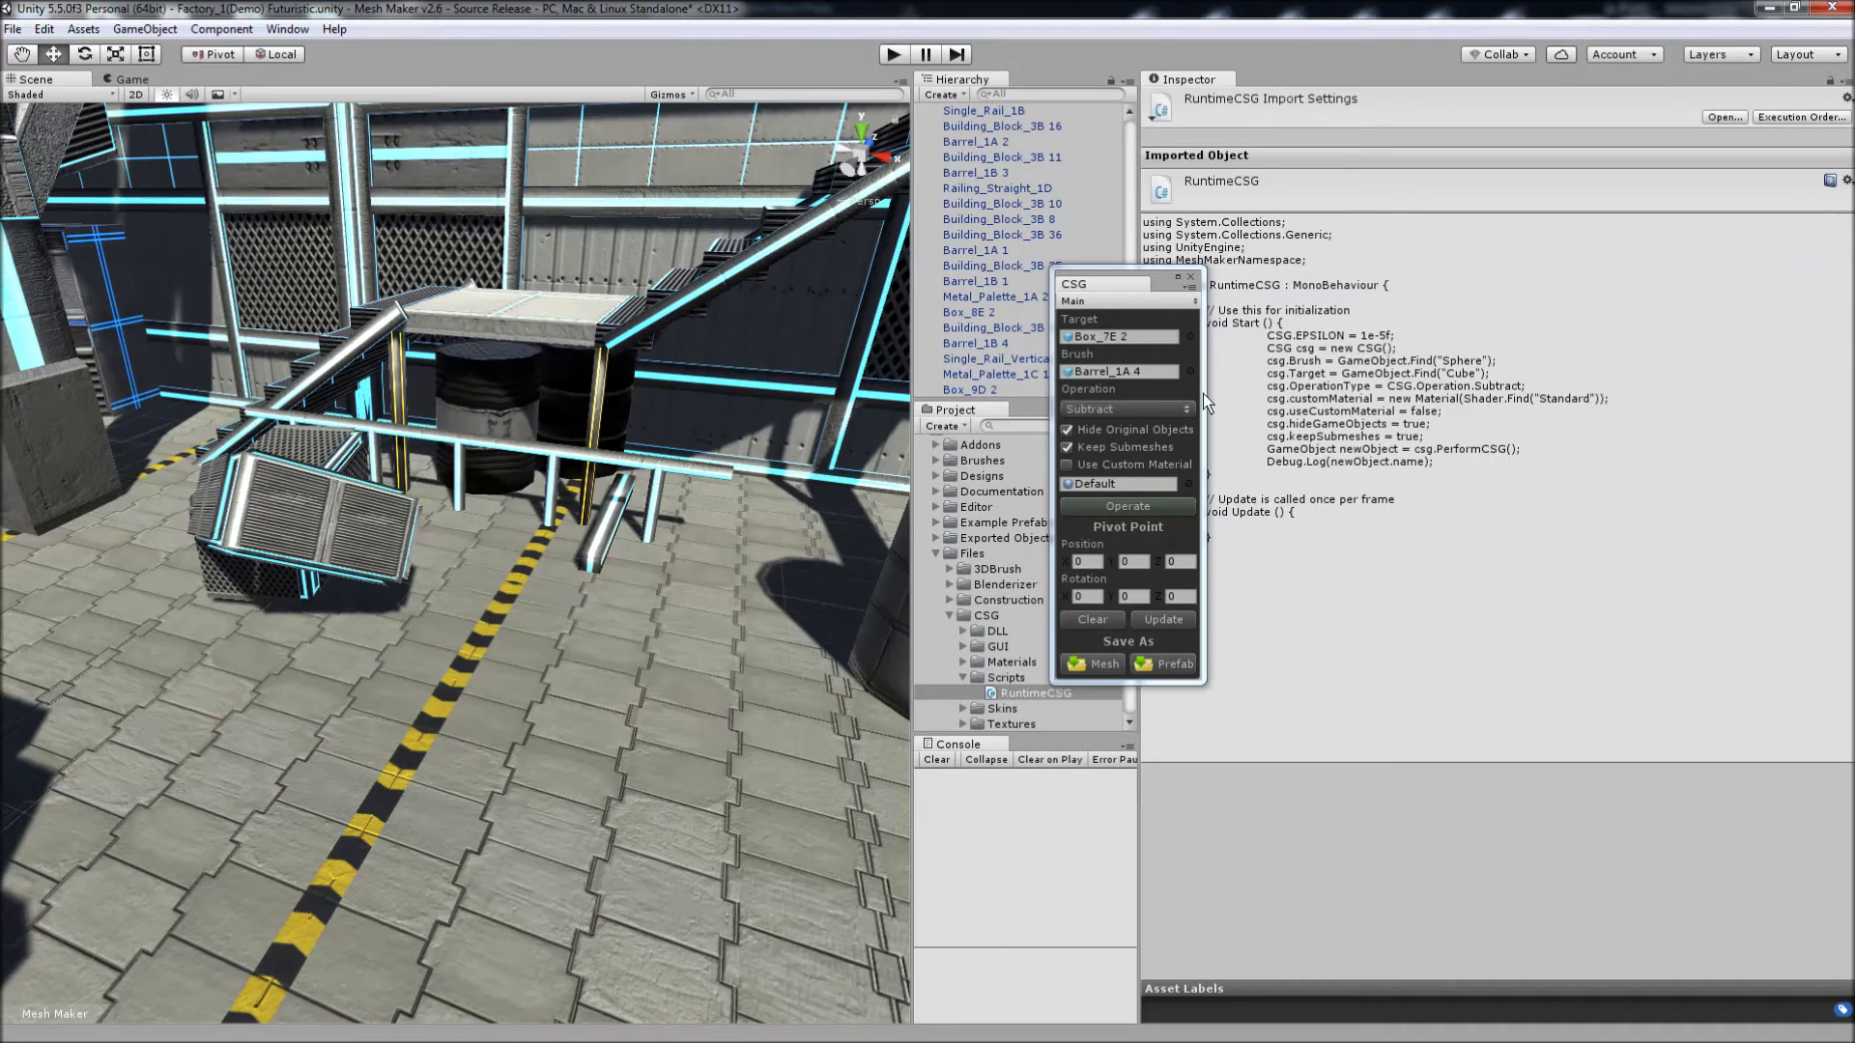
{"action": "left_click_drag", "start_coordinate": [1171, 286], "coordinate": [1049, 219]}
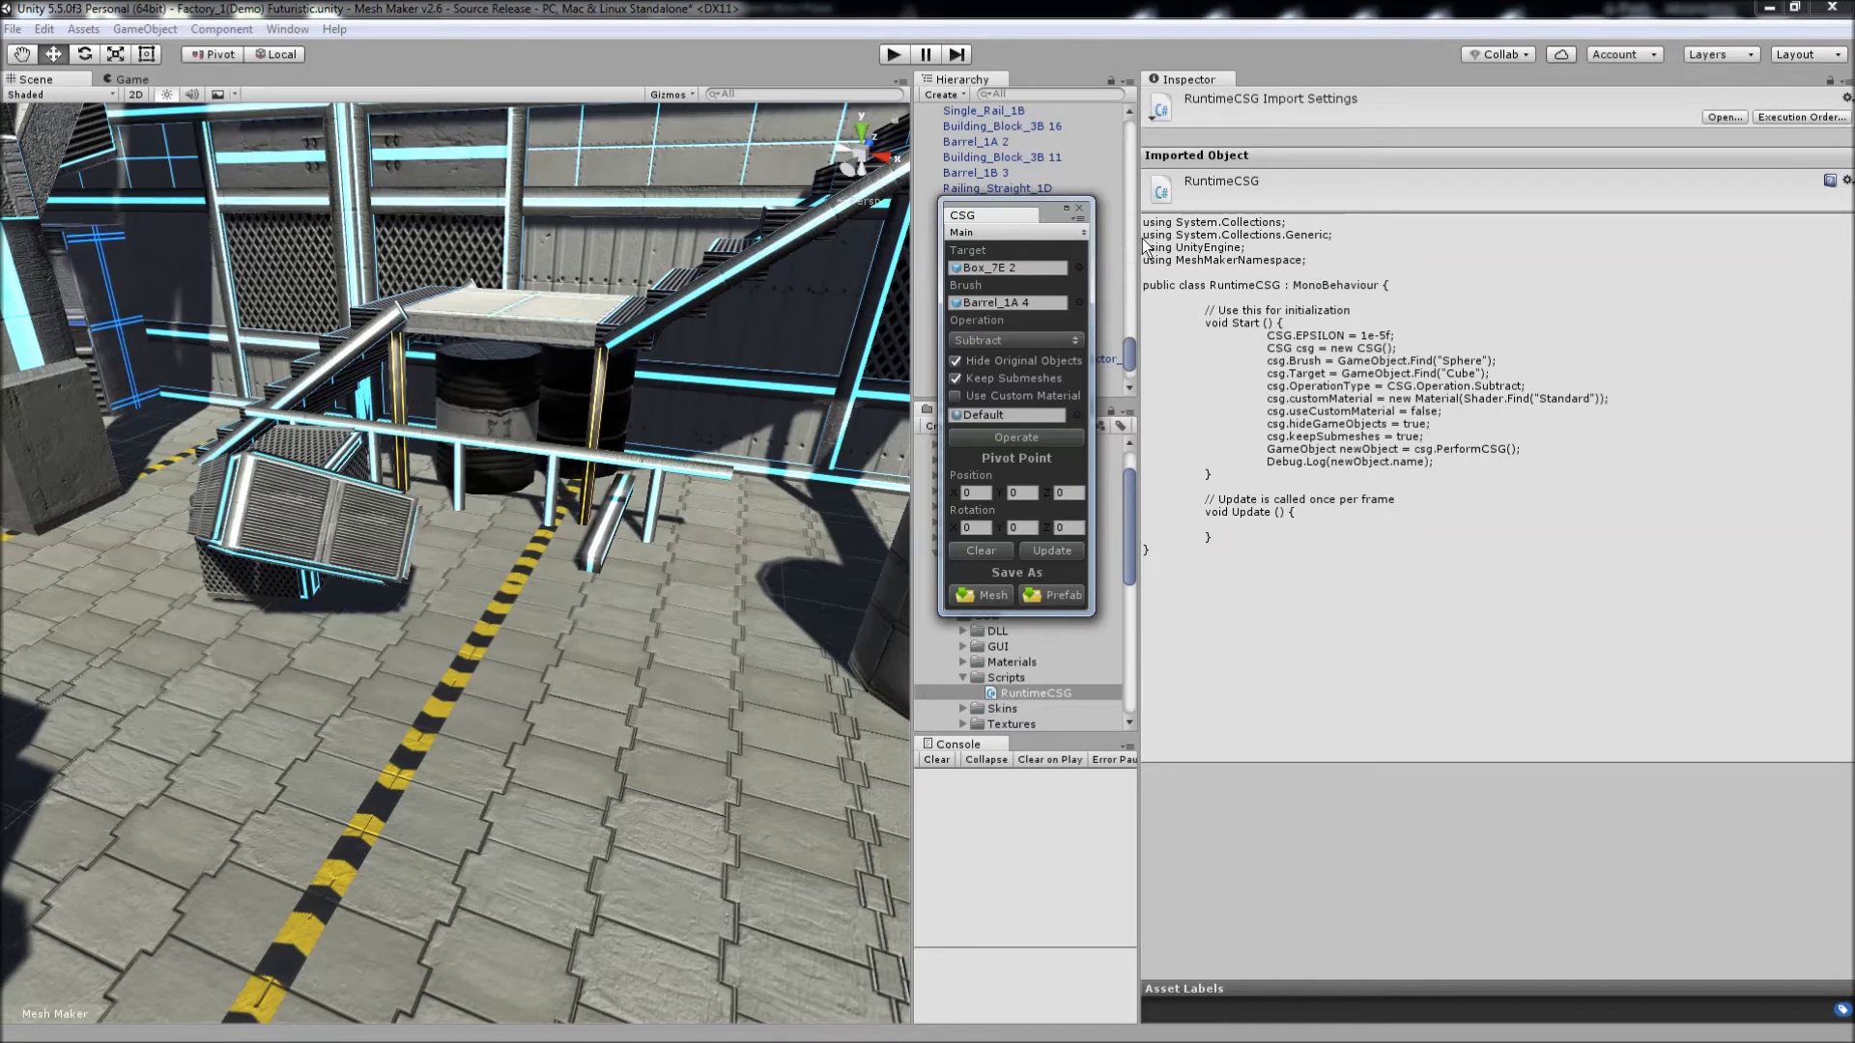
{"action": "left_click_drag", "start_coordinate": [1140, 249], "coordinate": [1547, 275]}
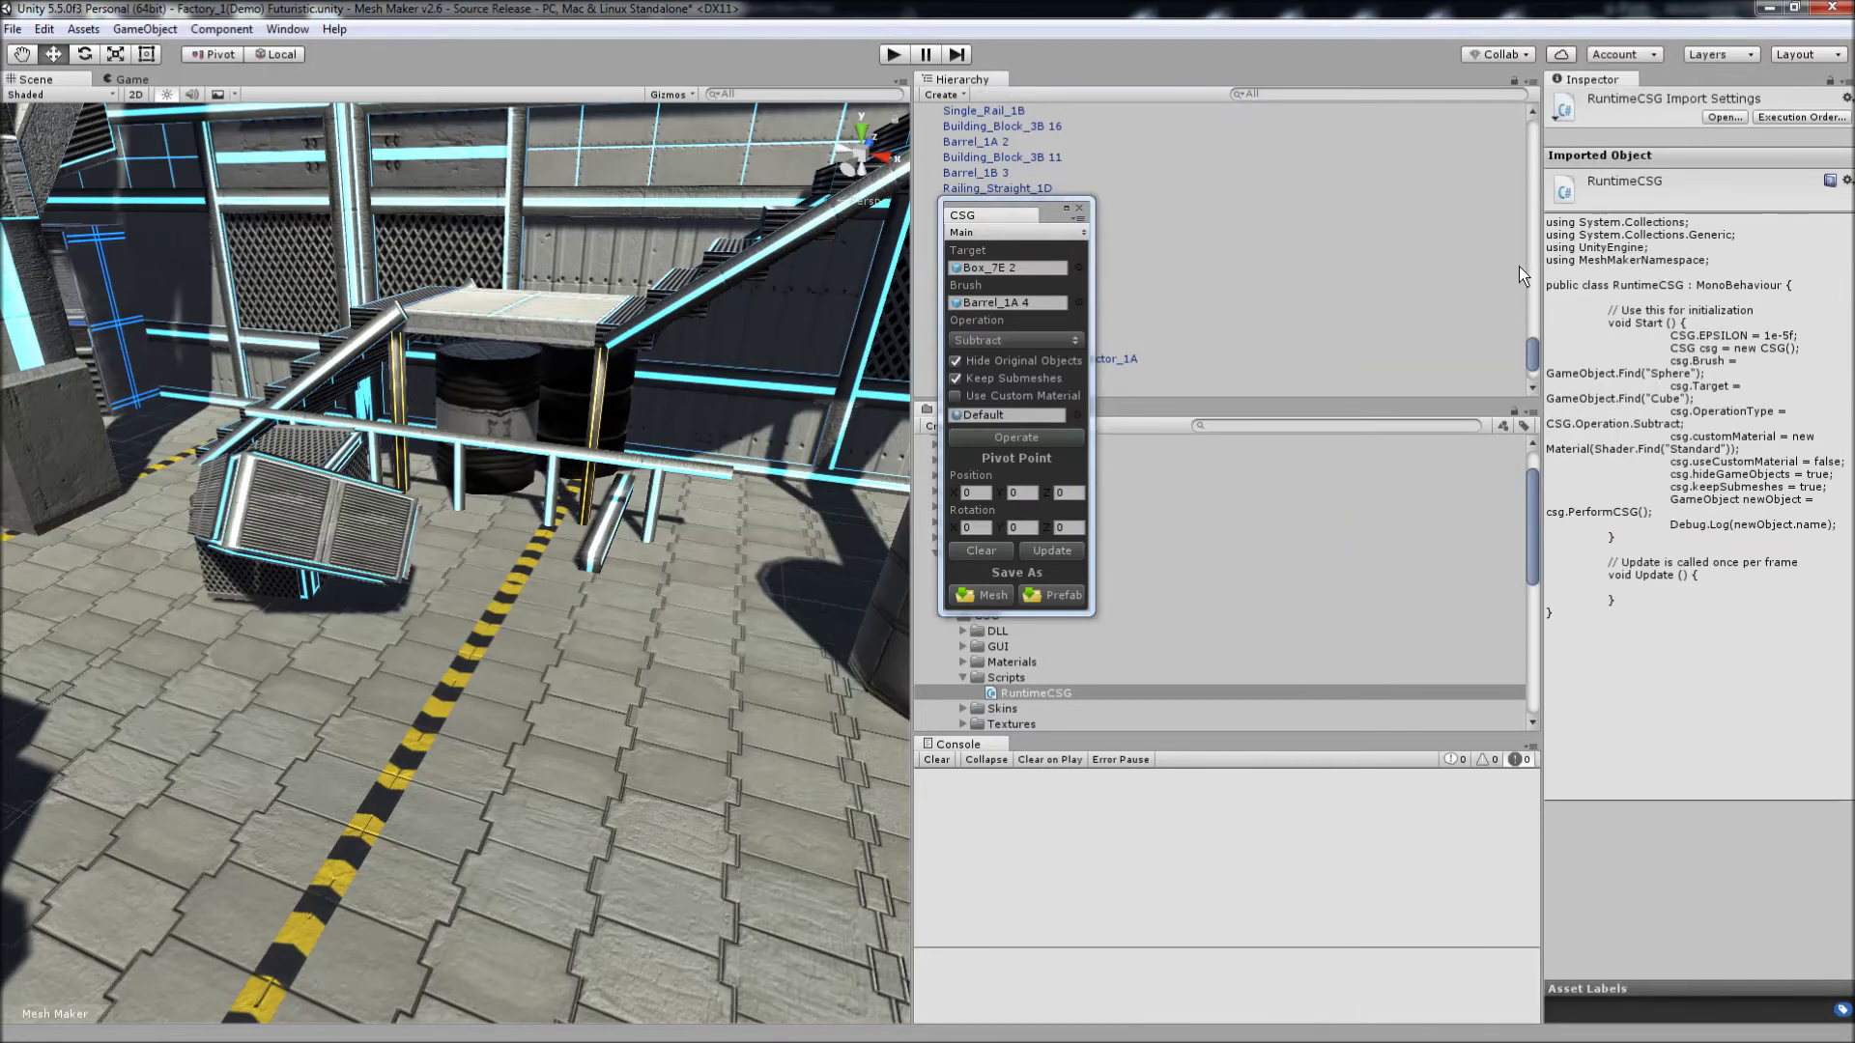
{"action": "left_click_drag", "start_coordinate": [1059, 217], "coordinate": [1364, 261]}
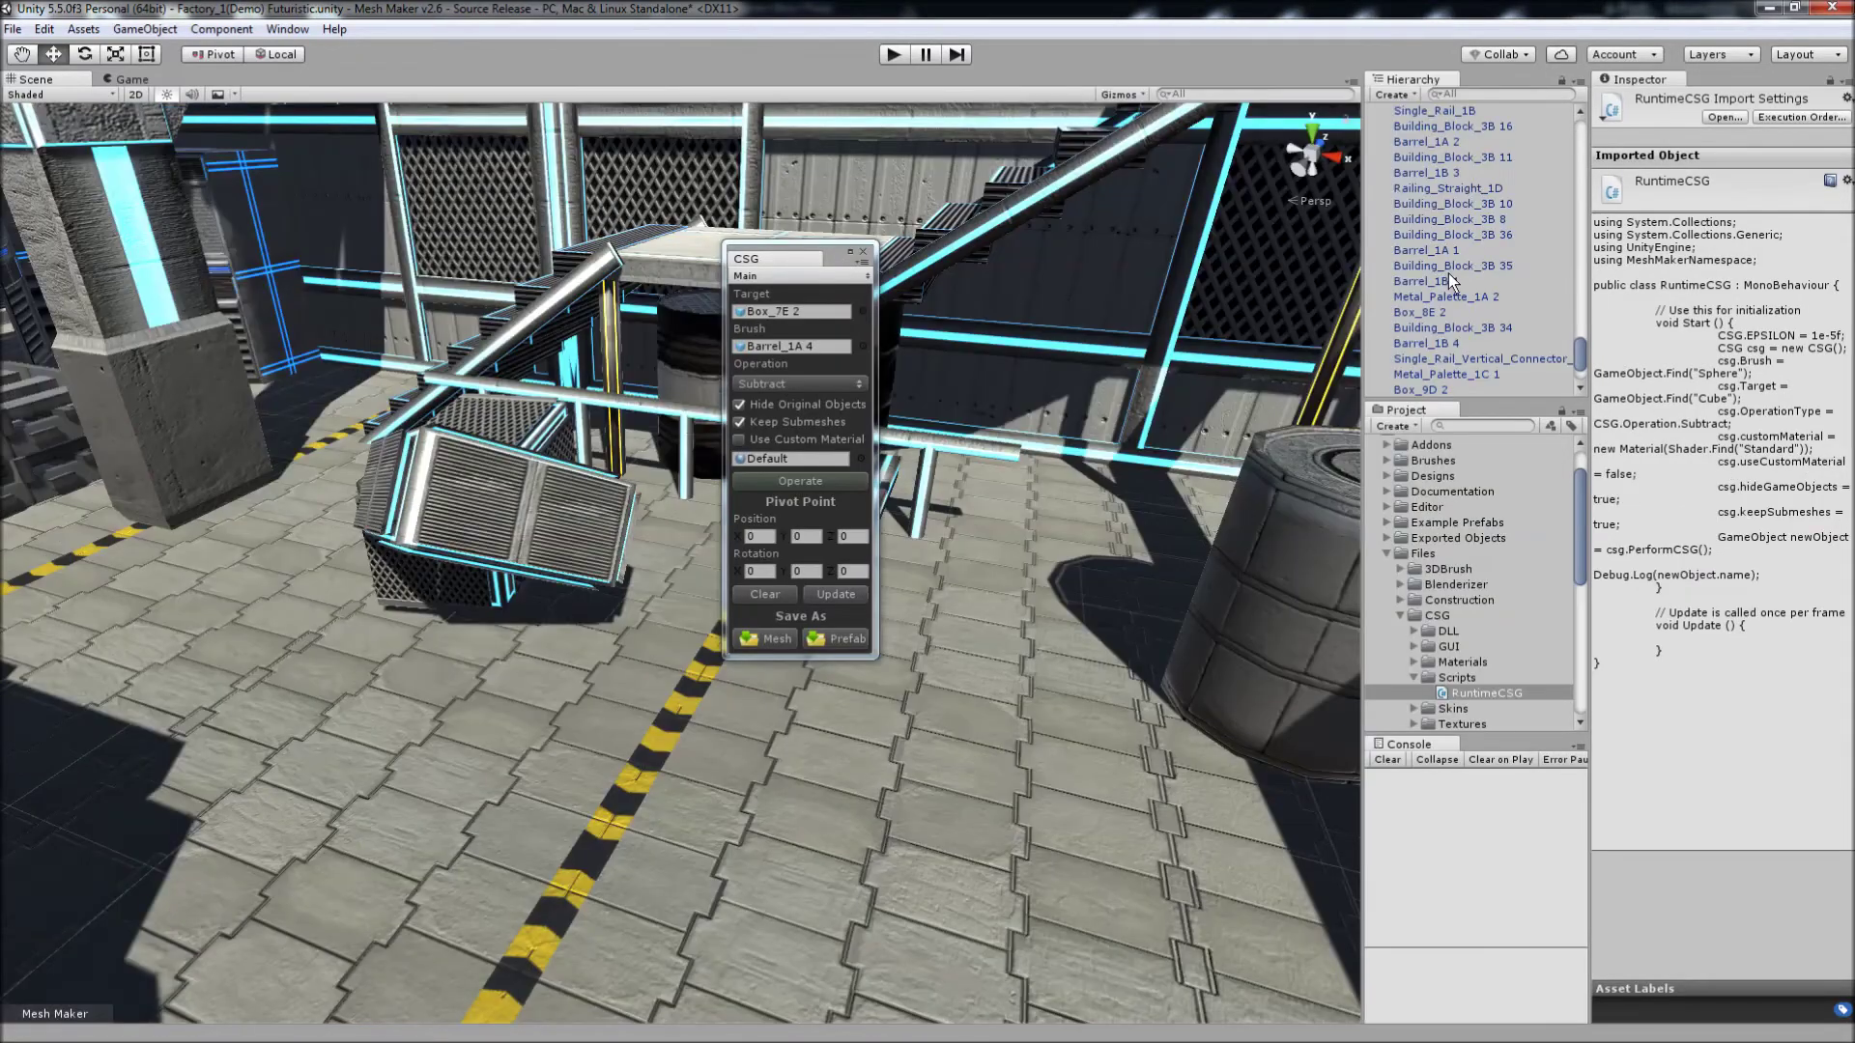
Rename the mesh crate Box_10B 2 as Cube to match the target name in the script
{"action": "left_click", "coordinate": [502, 437]}
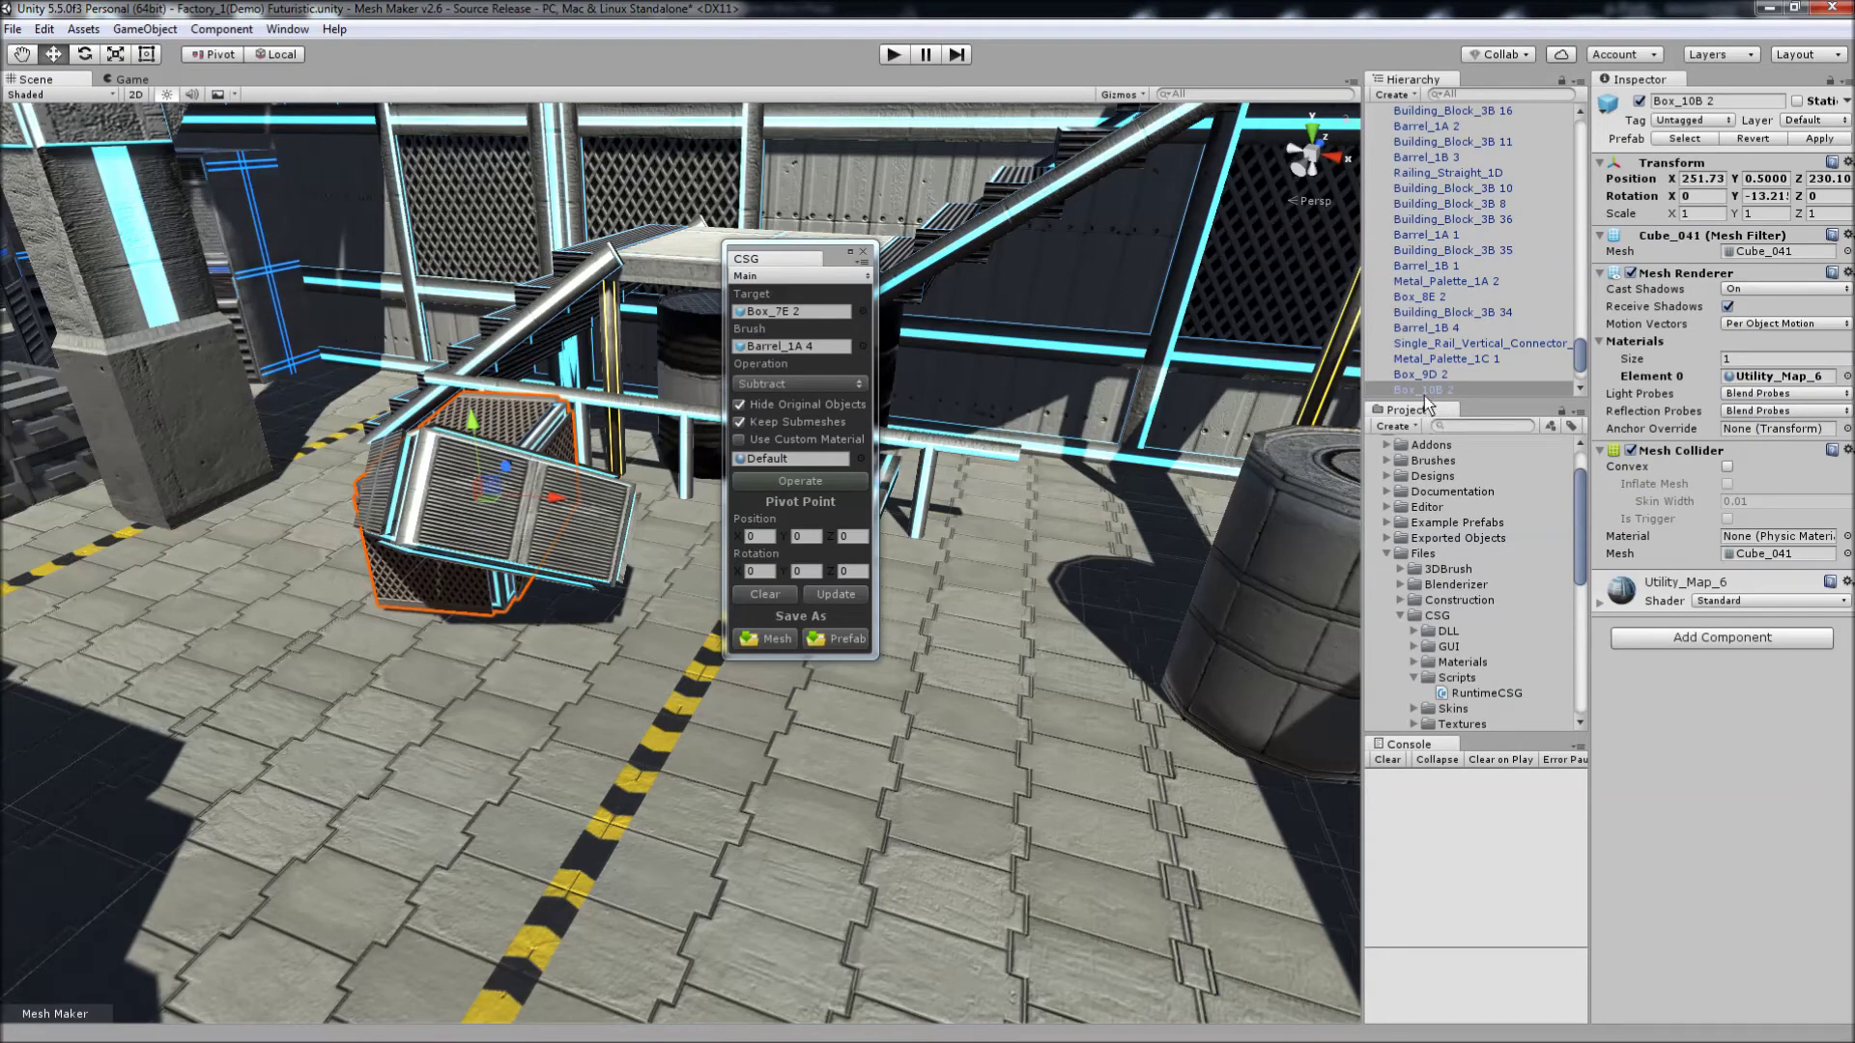
{"action": "left_click", "coordinate": [1424, 390]}
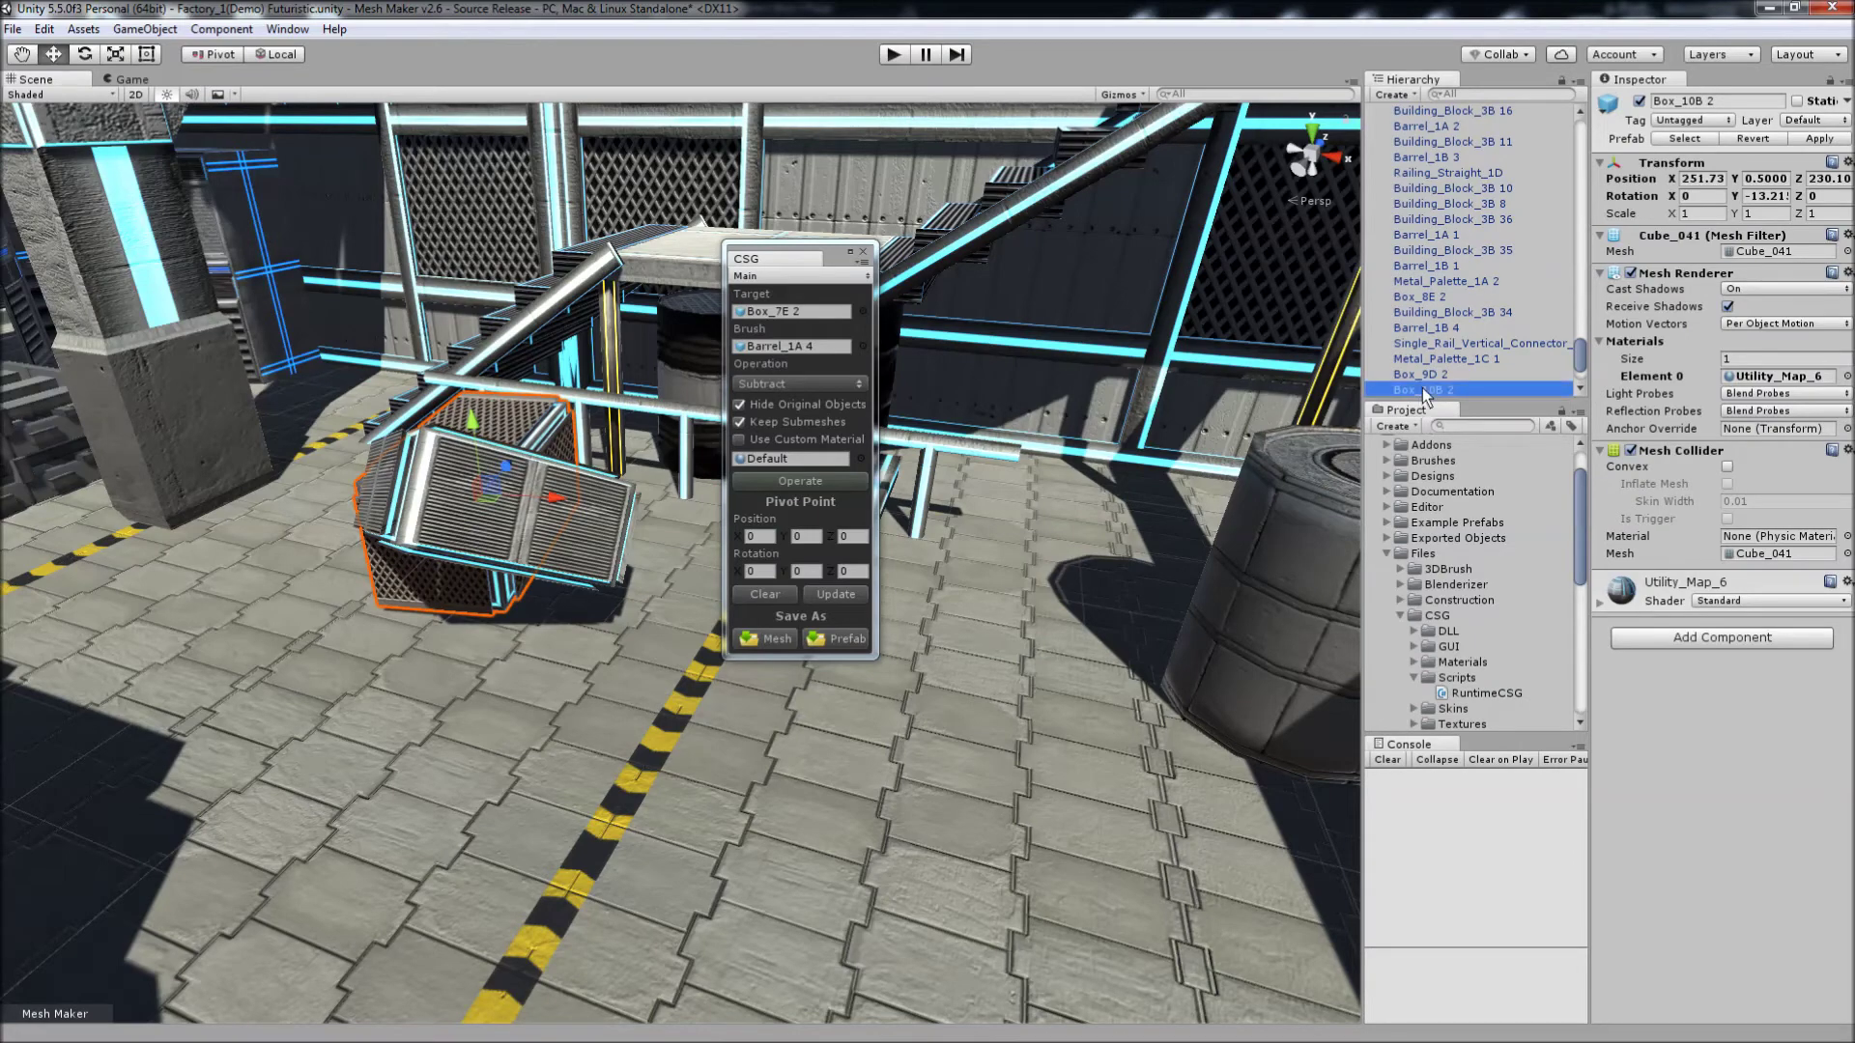
{"action": "key", "text": "F2"}
{"action": "type", "text": "Cub"}
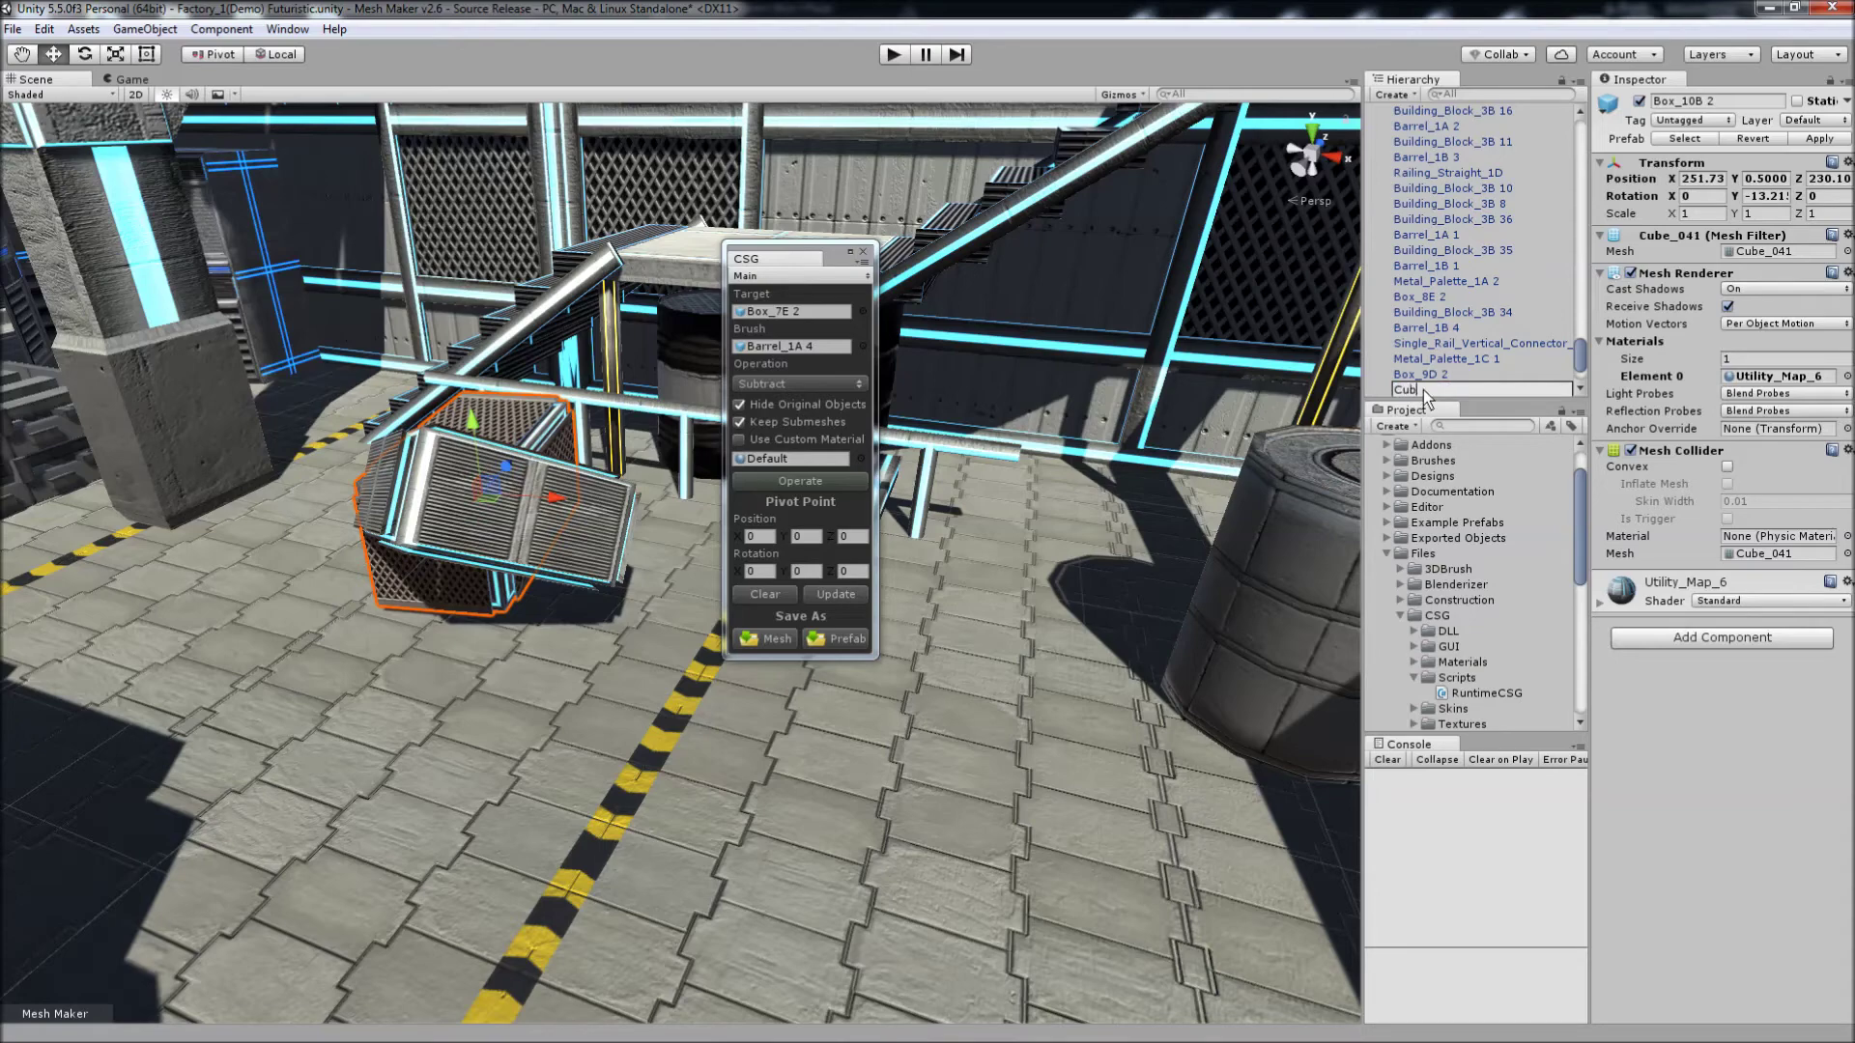
{"action": "type", "text": "e"}
{"action": "key", "text": "Return"}
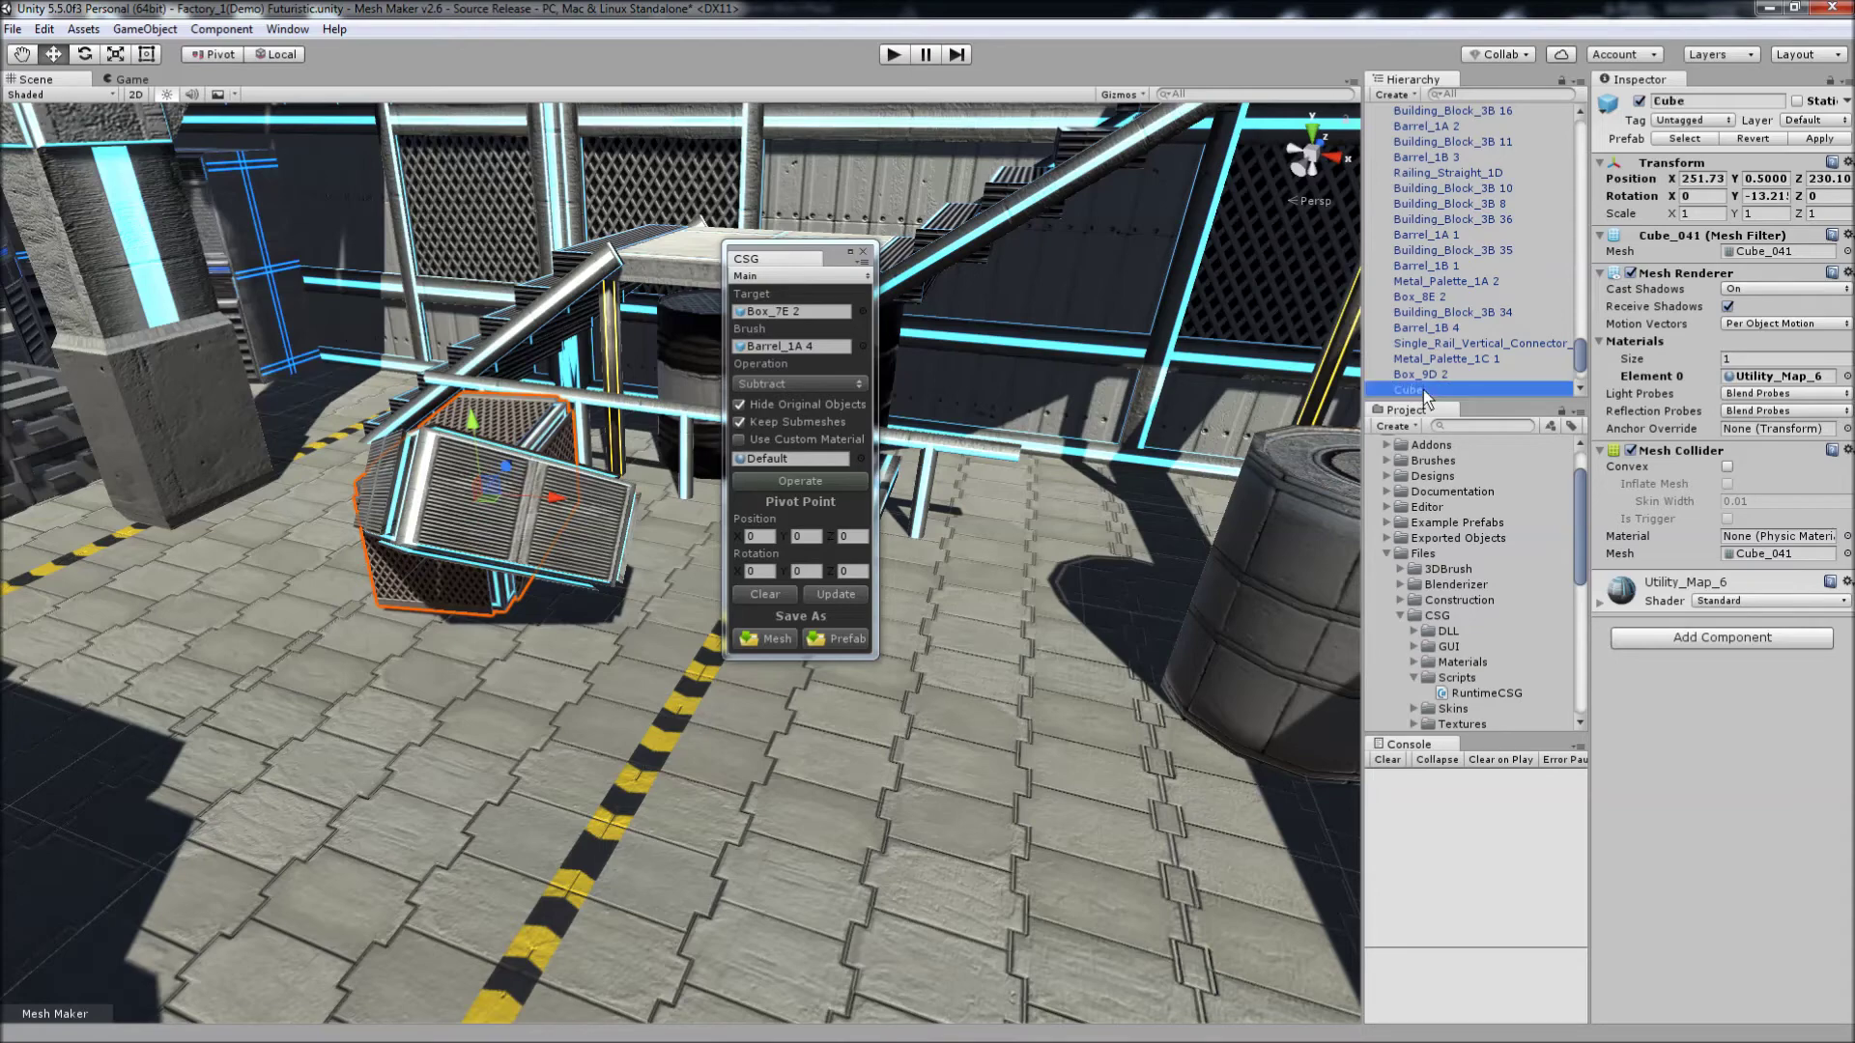
Rename the tilted slatted crate Box_9D 2 as Sphere to match the script's brush name
{"action": "left_click", "coordinate": [599, 553]}
{"action": "left_click", "coordinate": [1444, 378]}
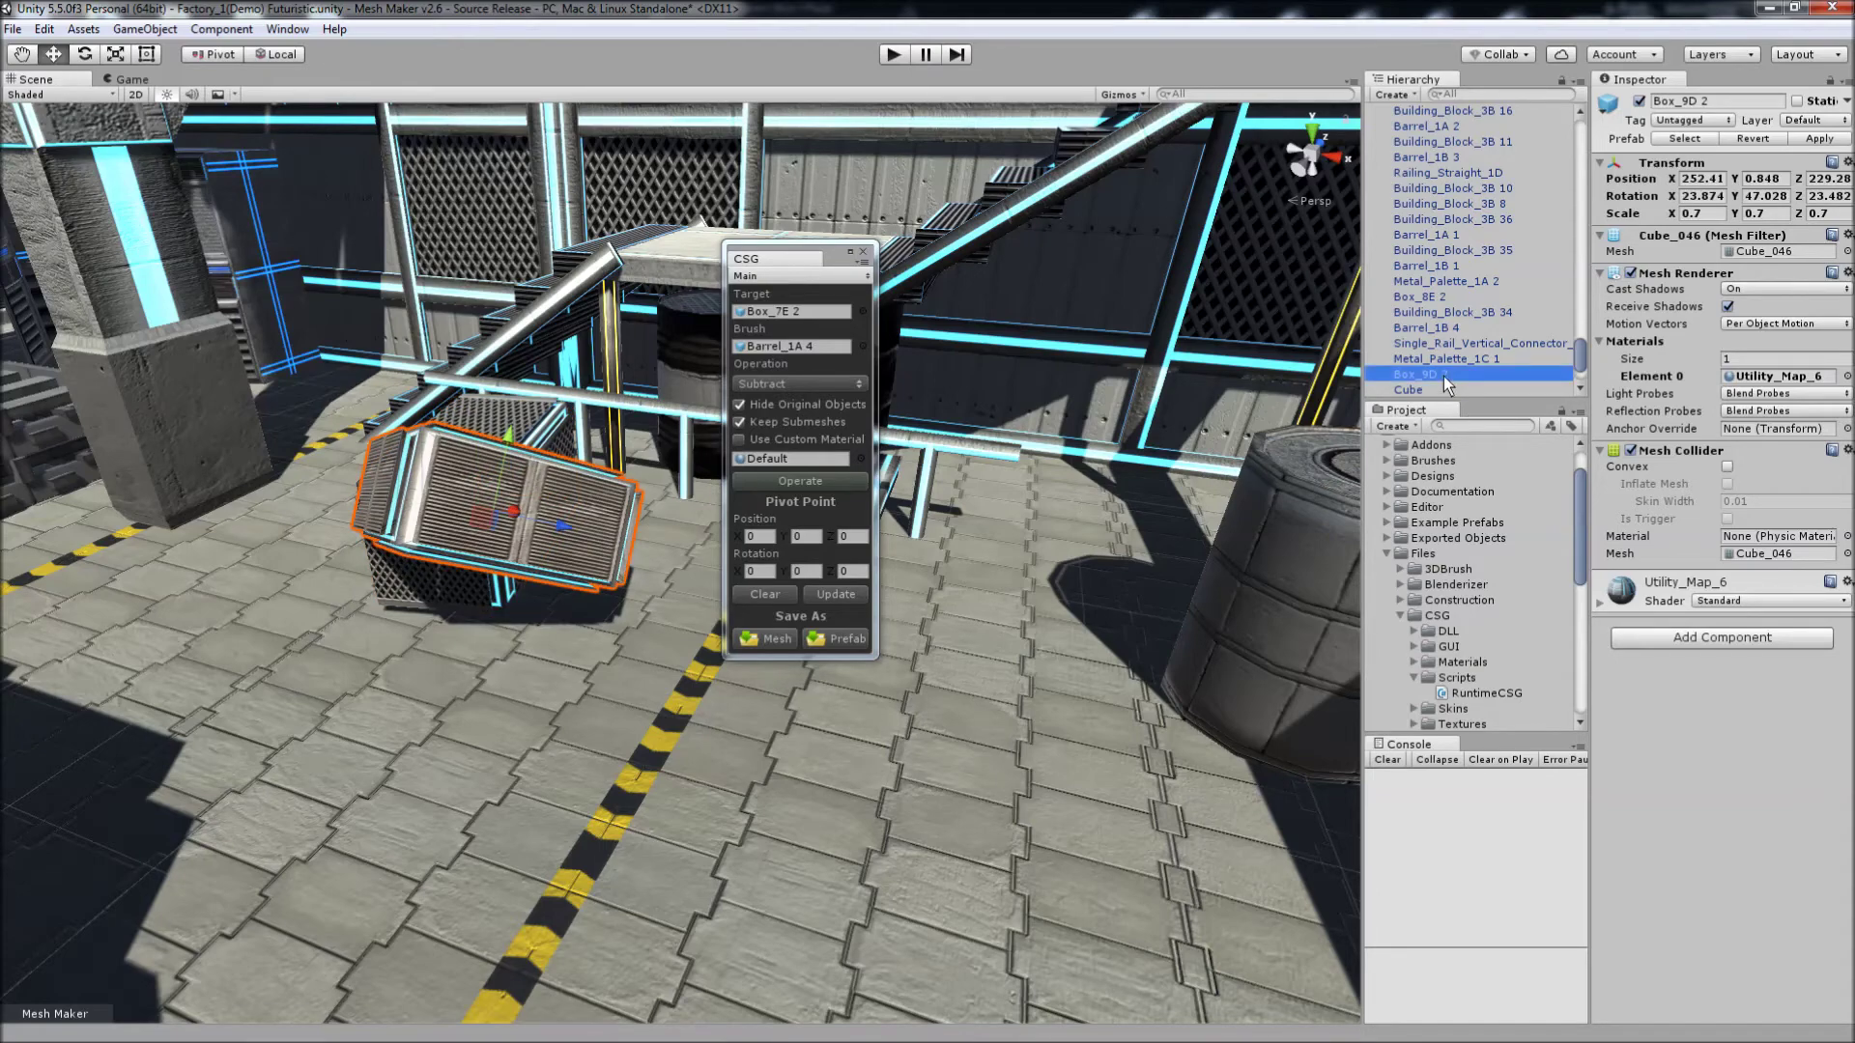
{"action": "key", "text": "F2"}
{"action": "type", "text": "Sphere"}
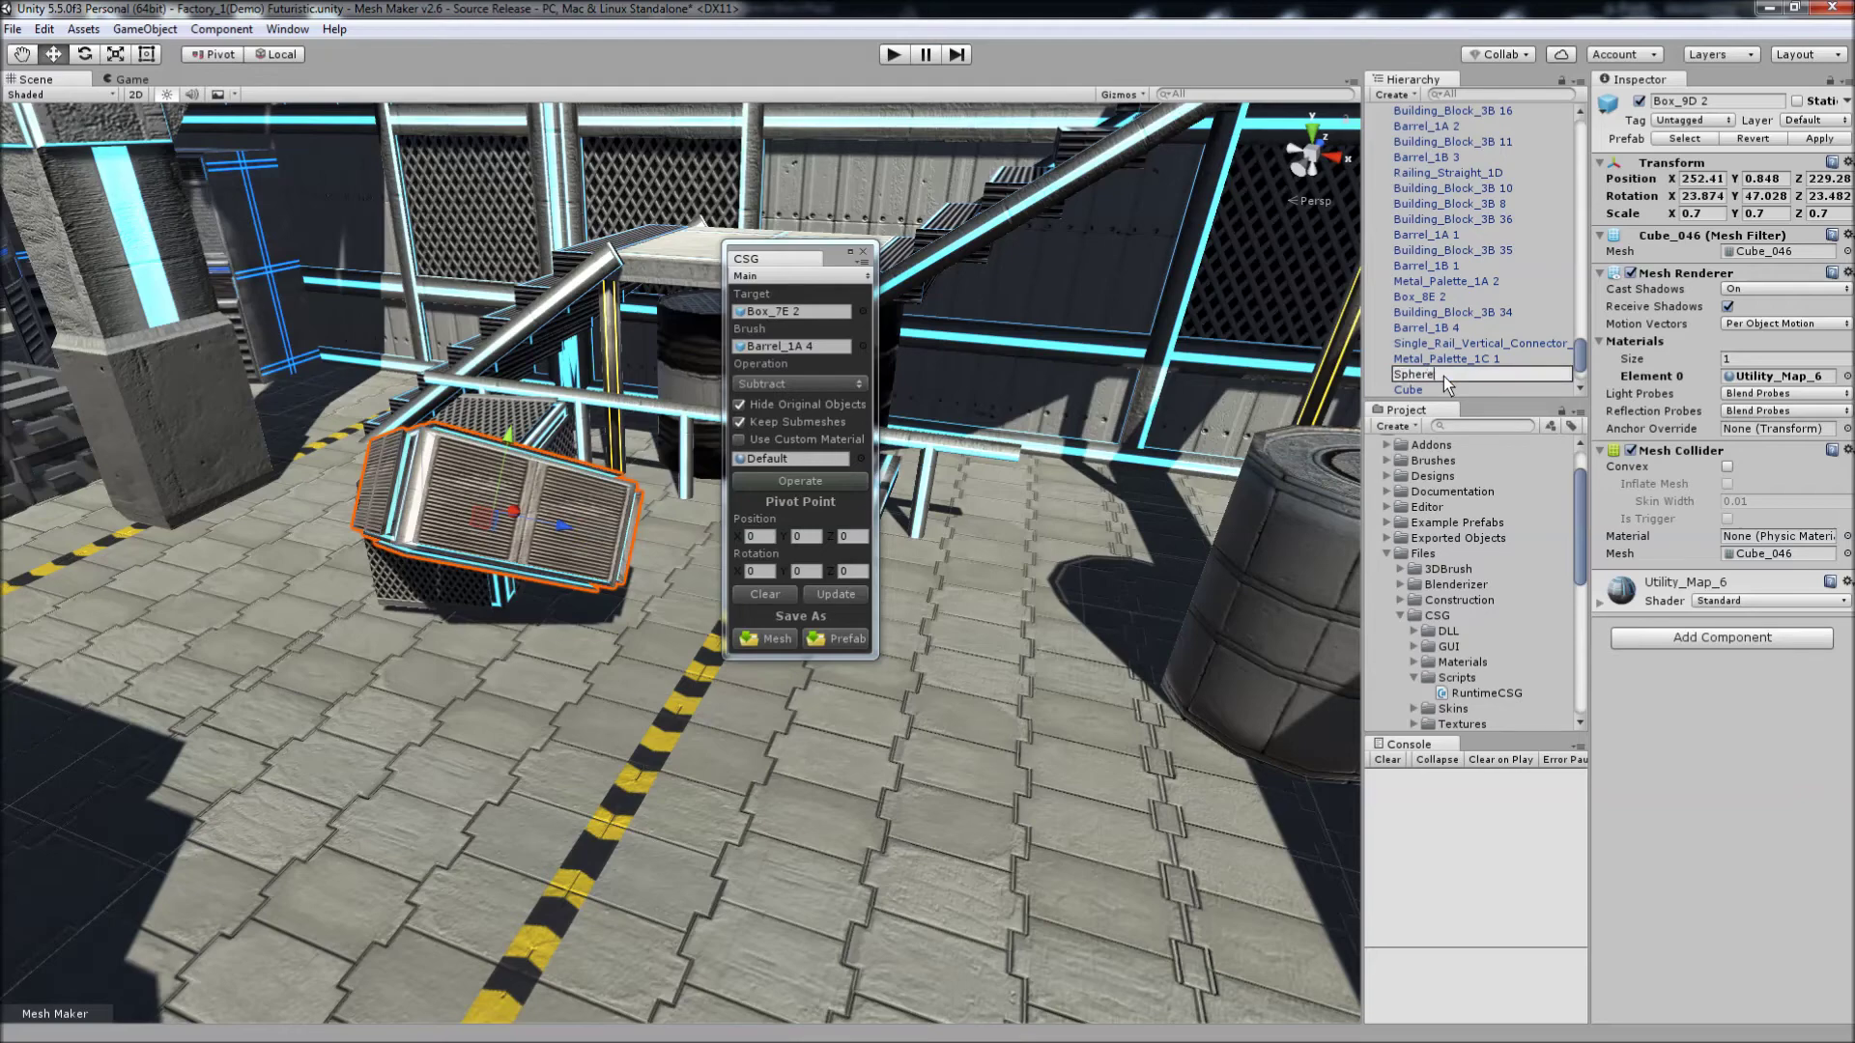
{"action": "key", "text": "Return"}
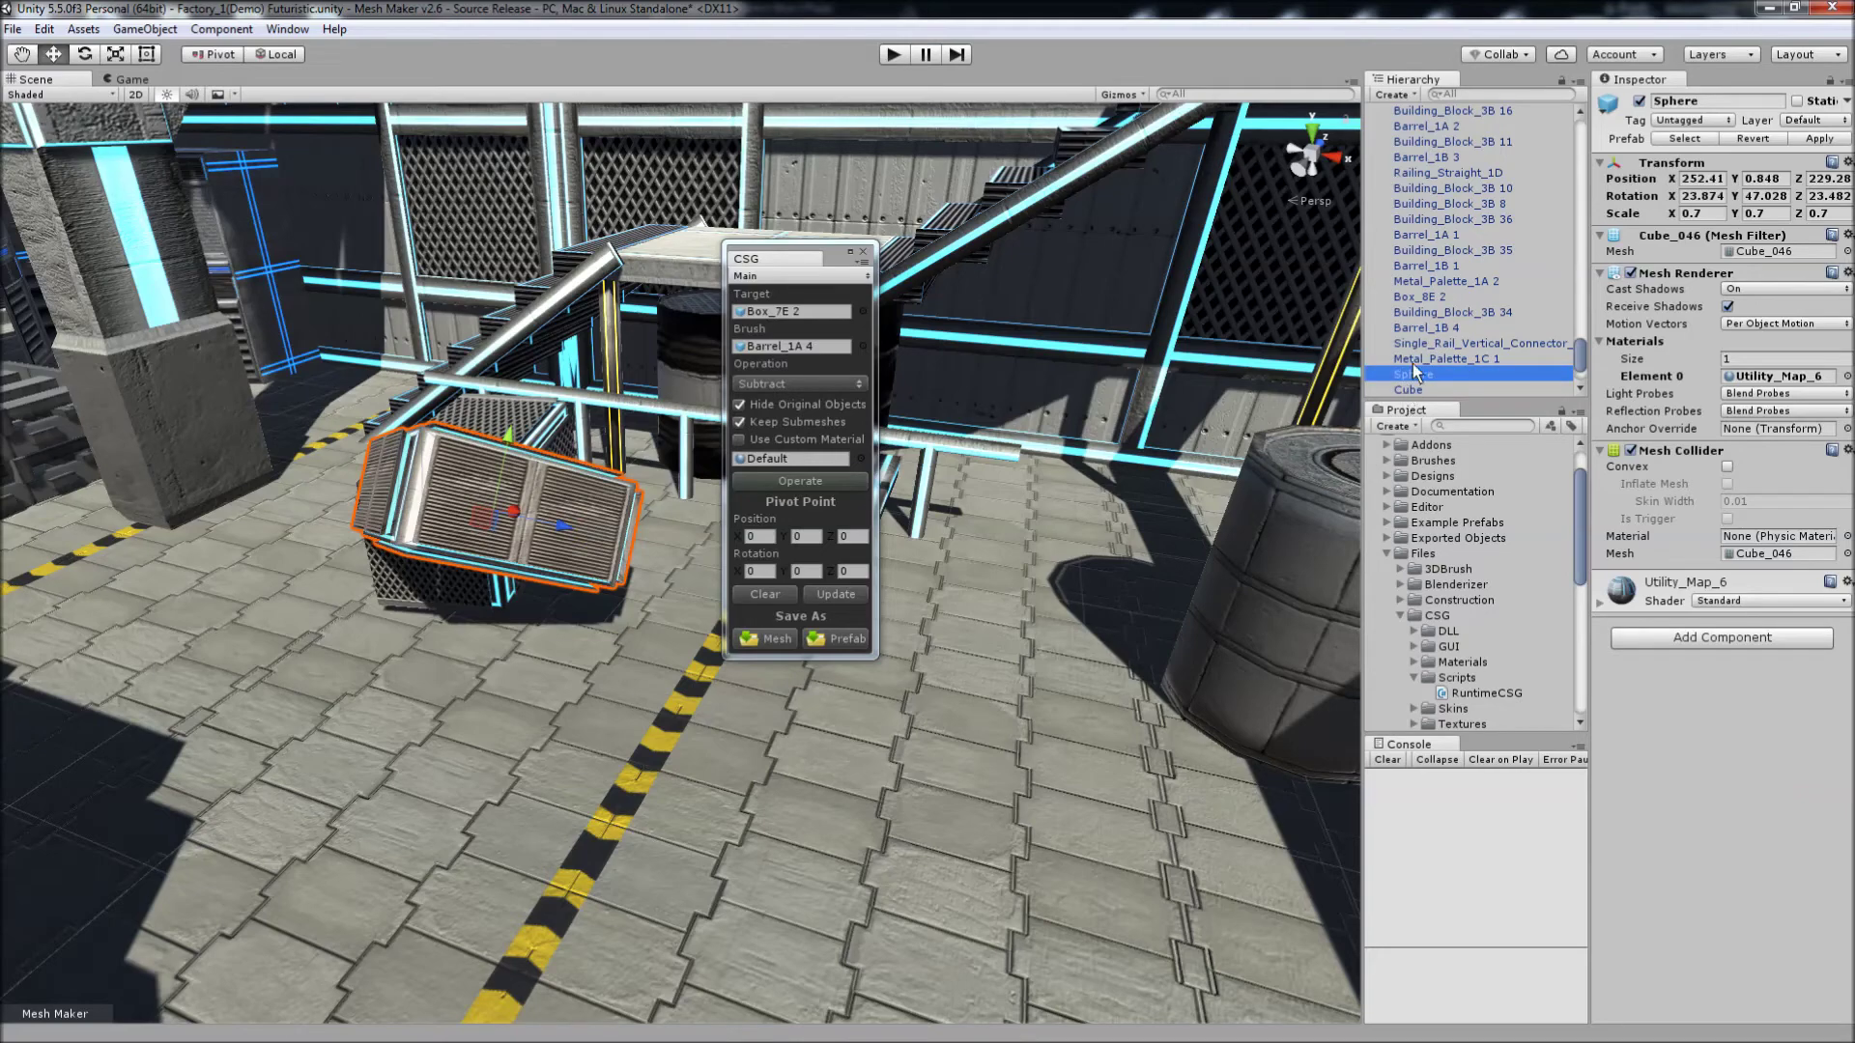
Close the CSG window and attach the RuntimeCSG script to the Sphere crate
{"action": "left_click_drag", "start_coordinate": [829, 258], "coordinate": [948, 294]}
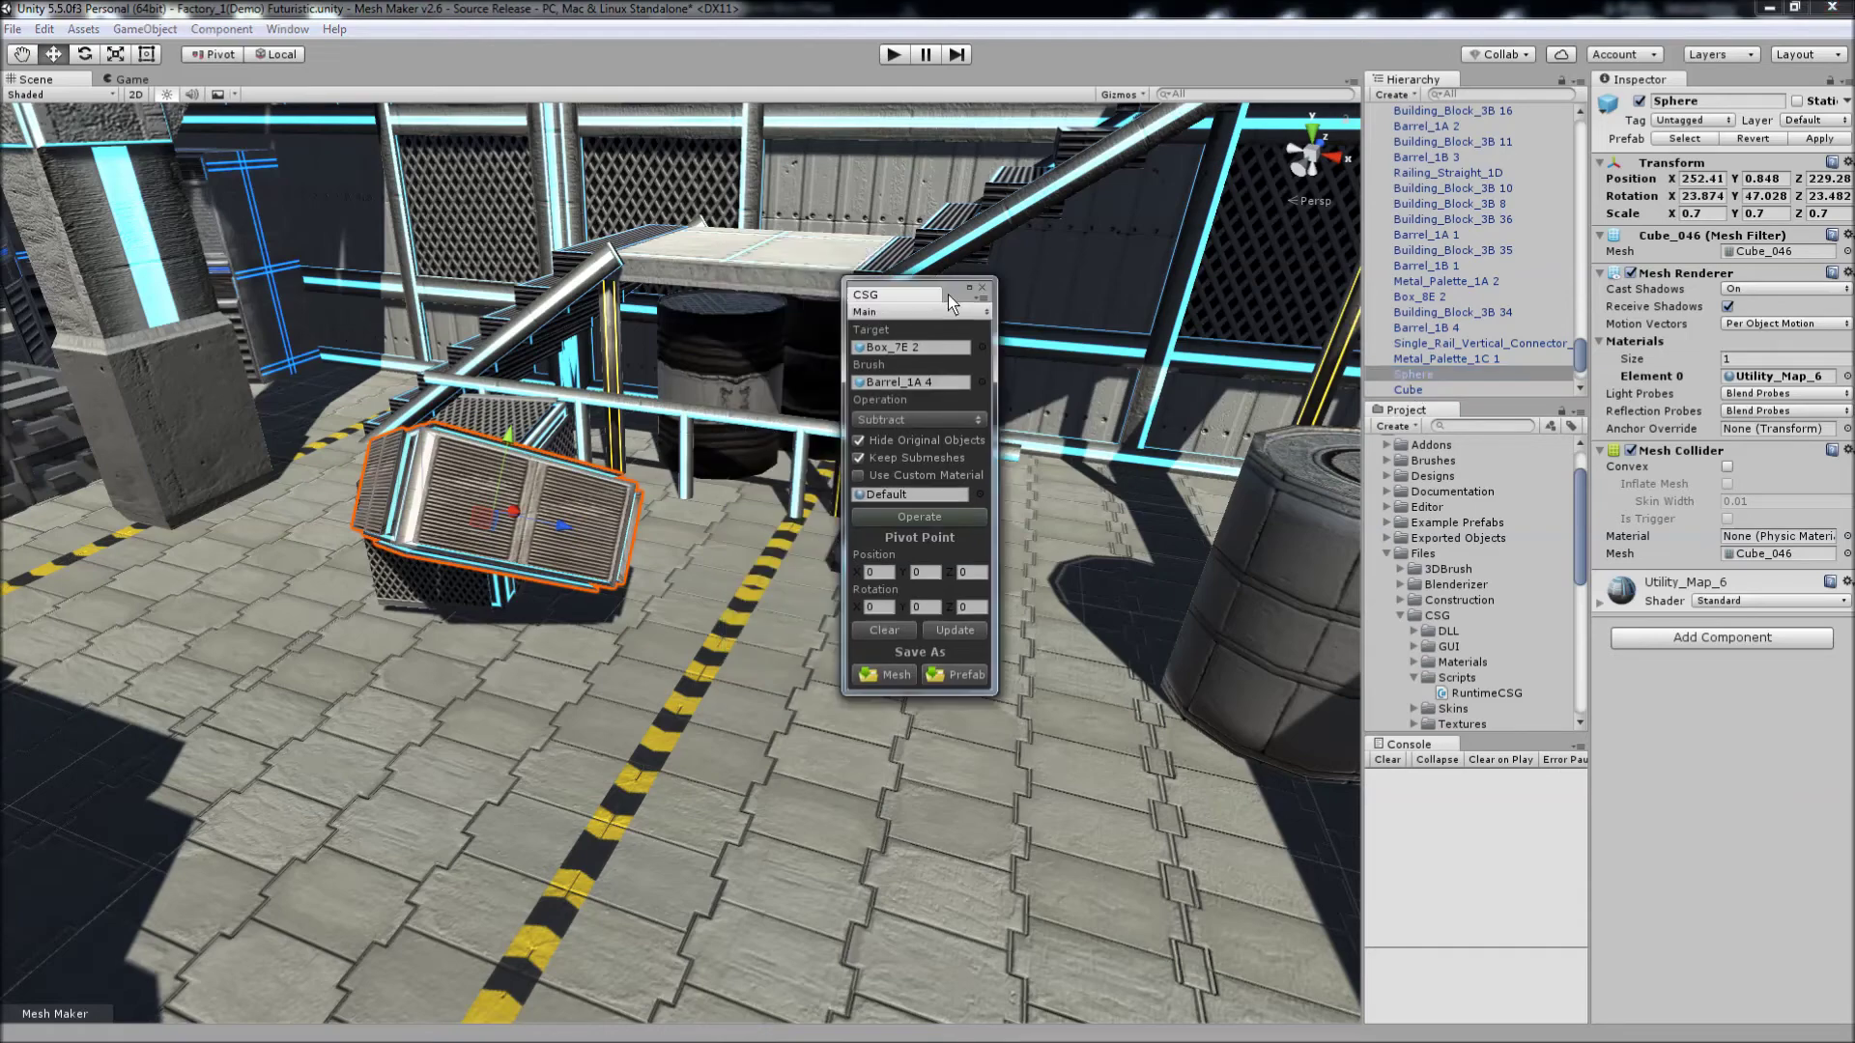
{"action": "left_click", "coordinate": [981, 287]}
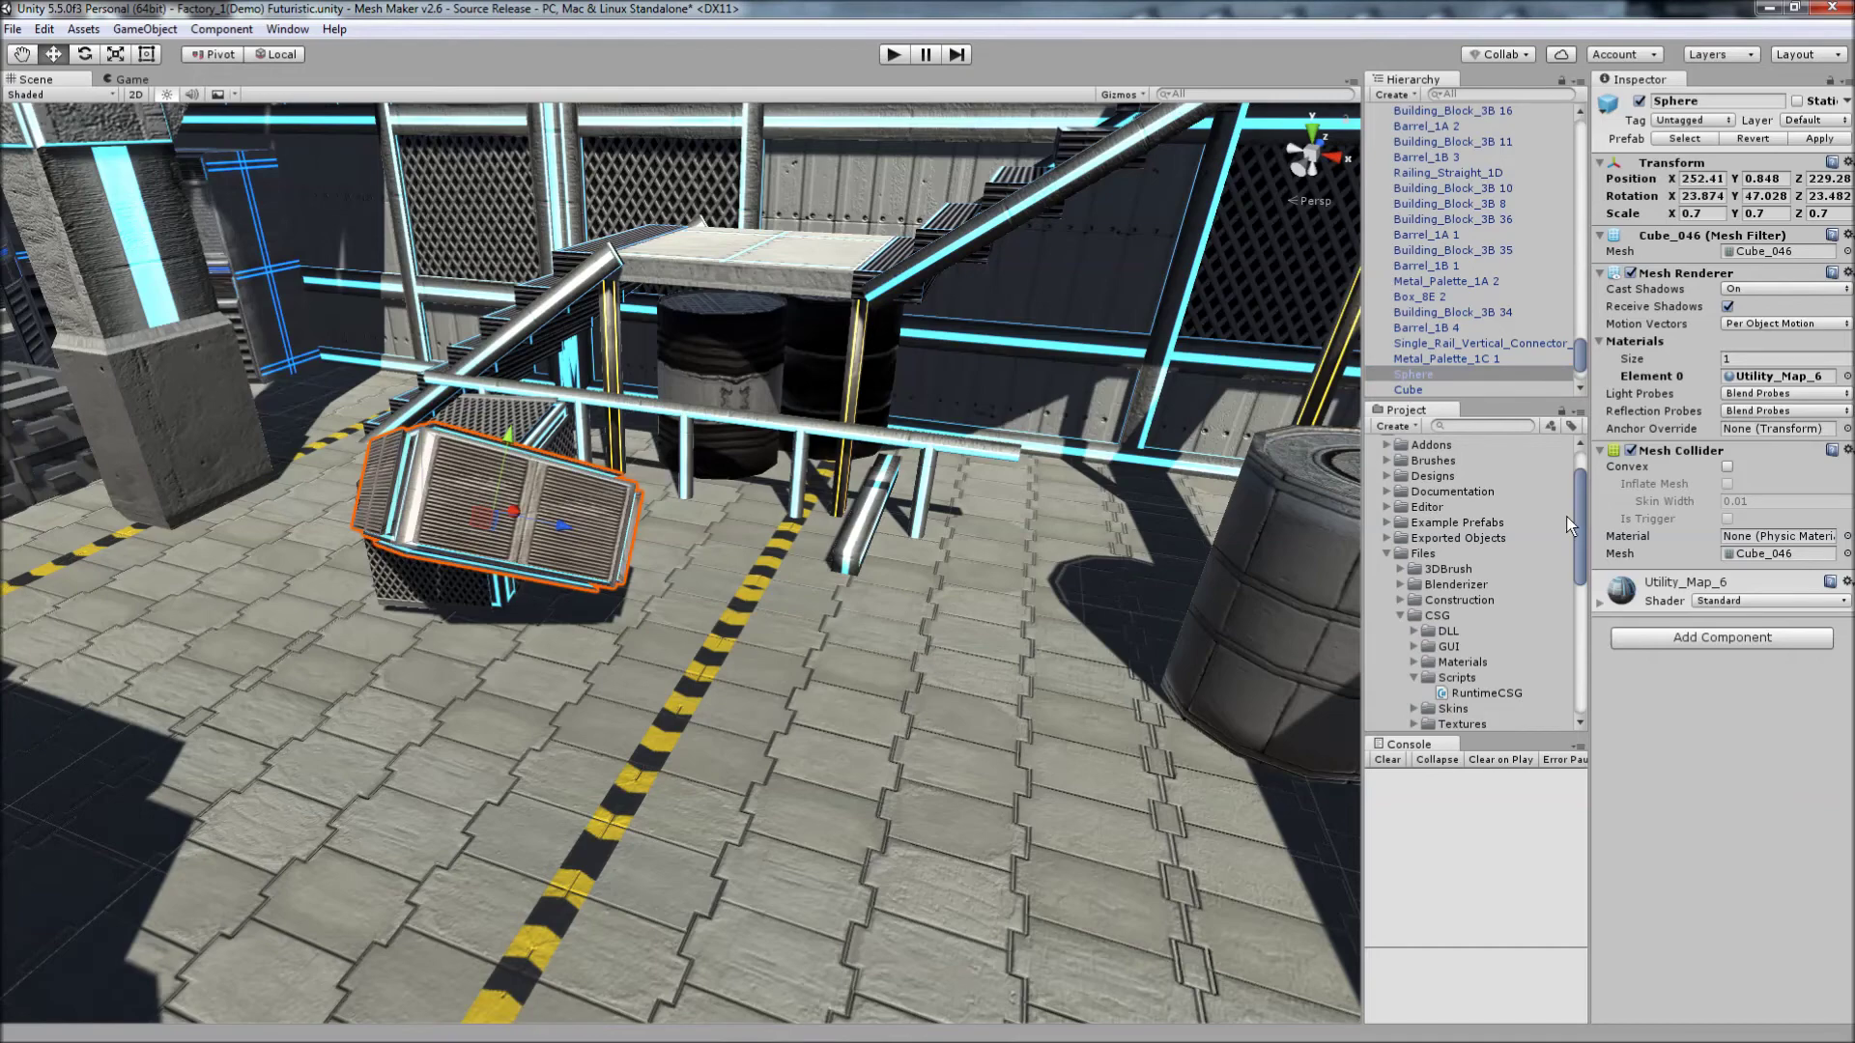
{"action": "scroll", "coordinate": [1522, 577], "scroll_direction": "down", "scroll_amount": 2}
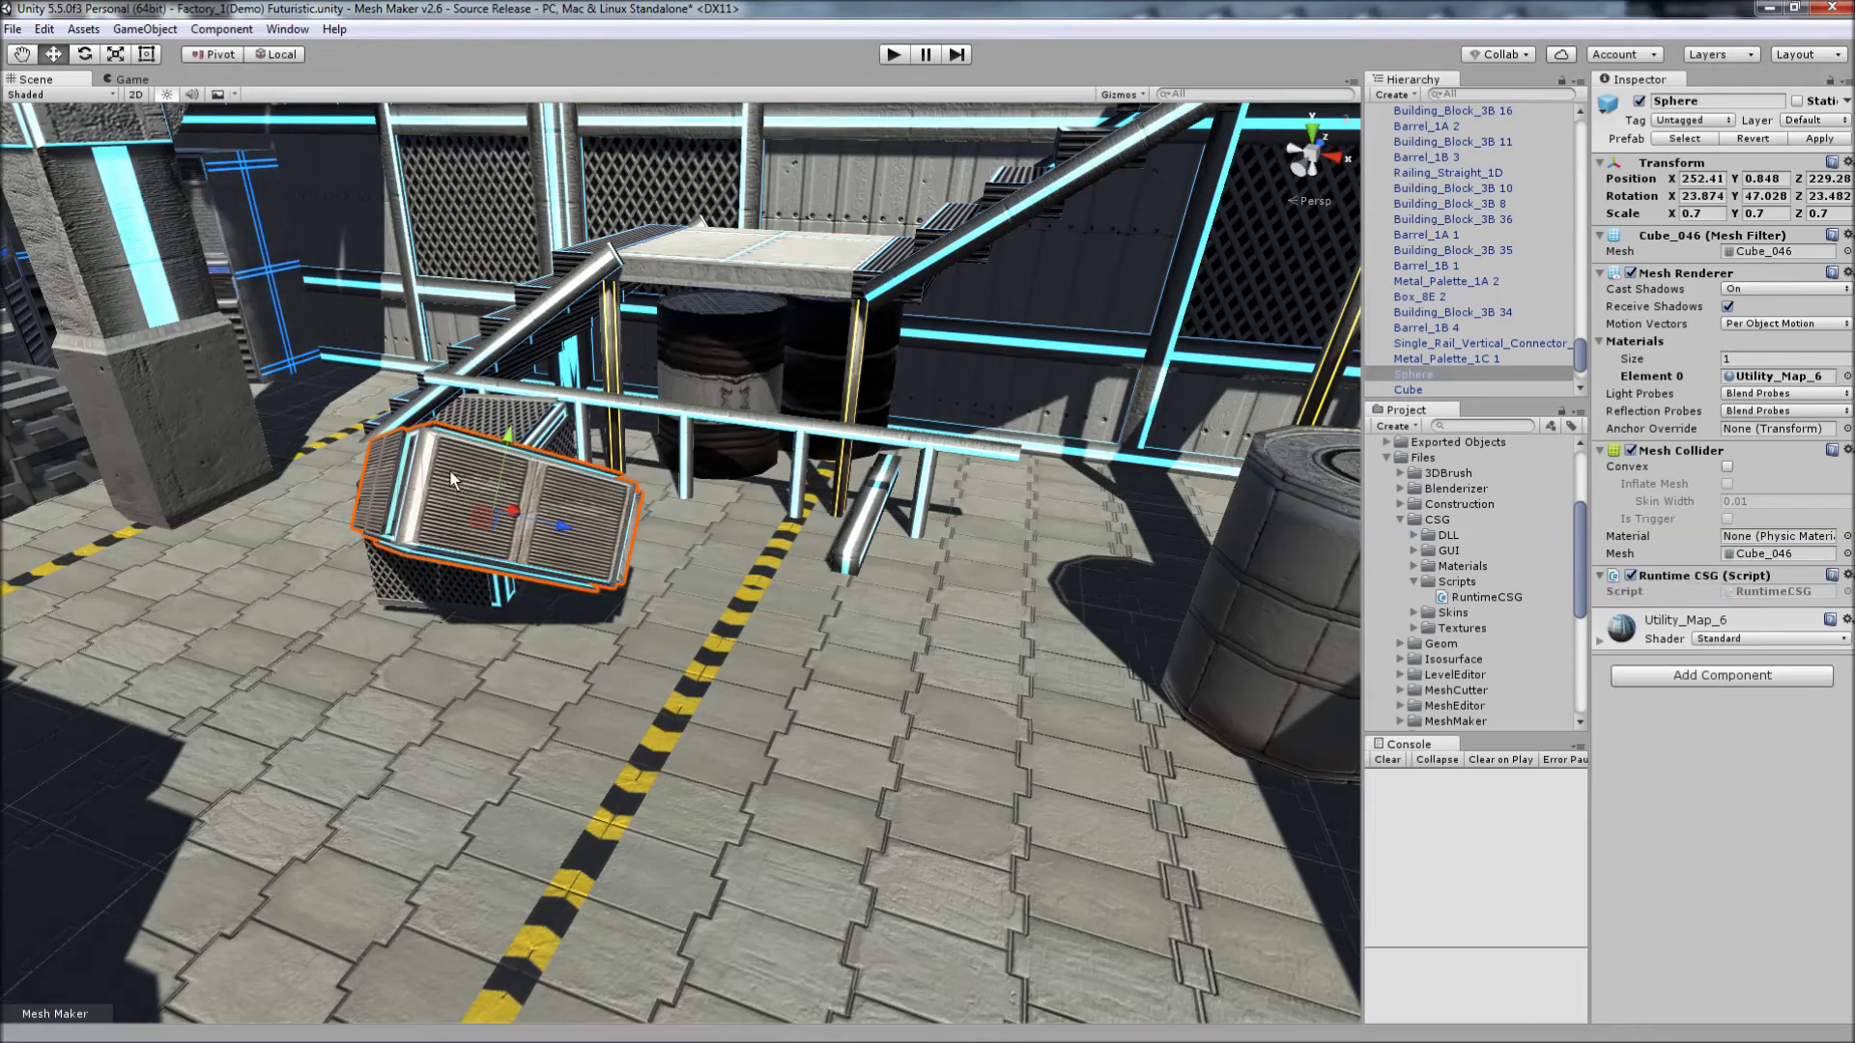
Run the scene in play mode, walk up to the overlapping crates to examine the runtime subtraction, and stop playing
{"action": "left_click", "coordinate": [895, 55]}
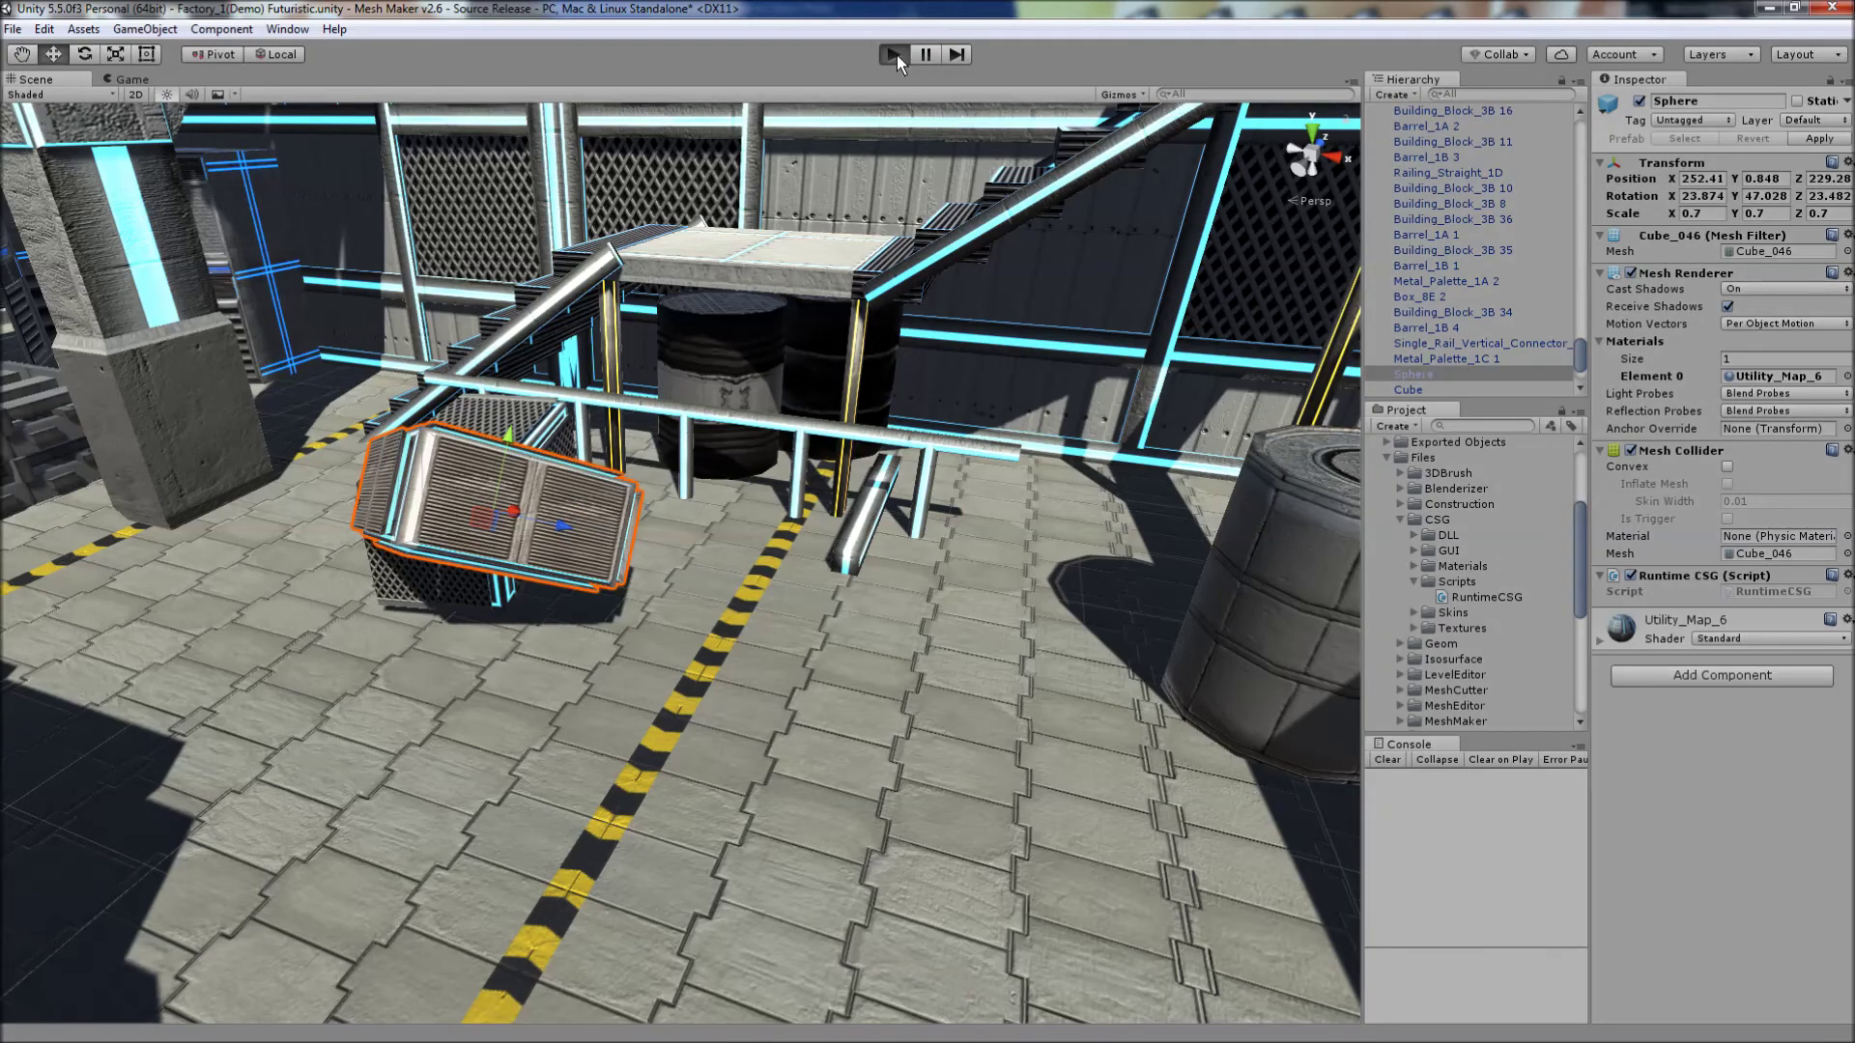
{"action": "key", "text": "w"}
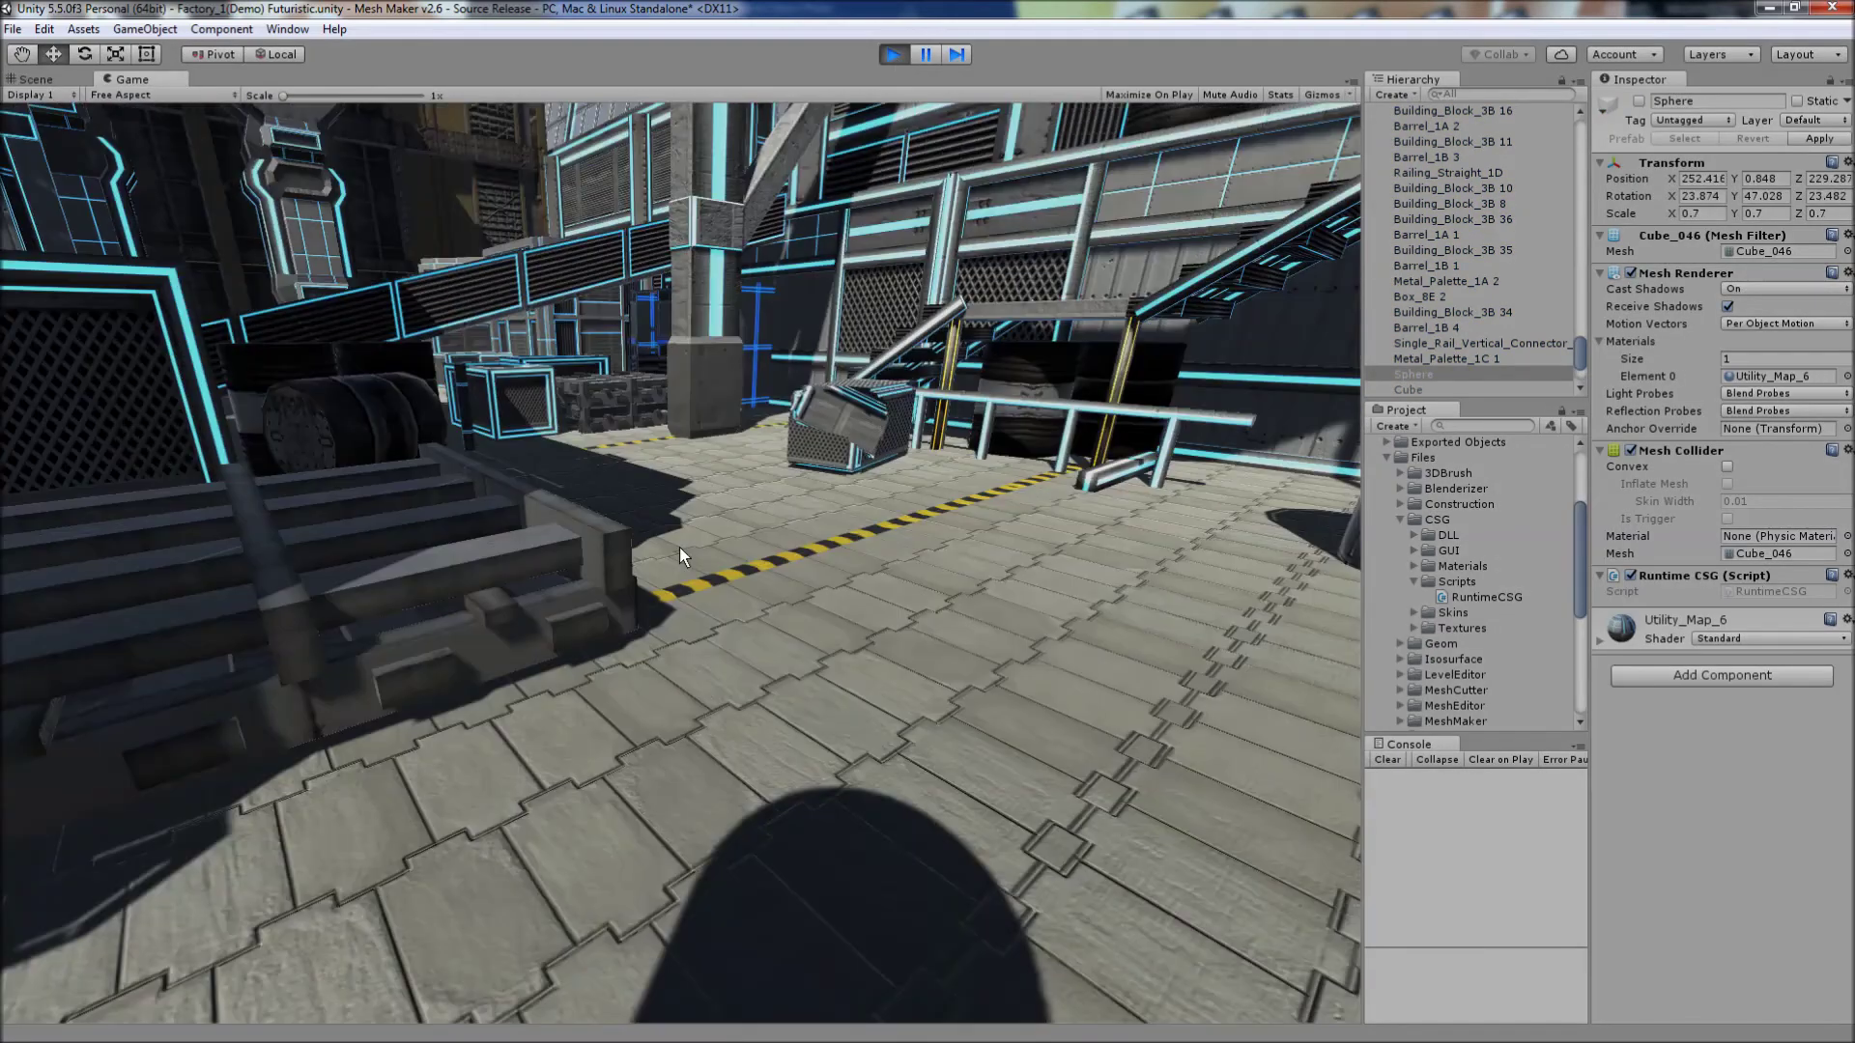
{"action": "key", "text": "w"}
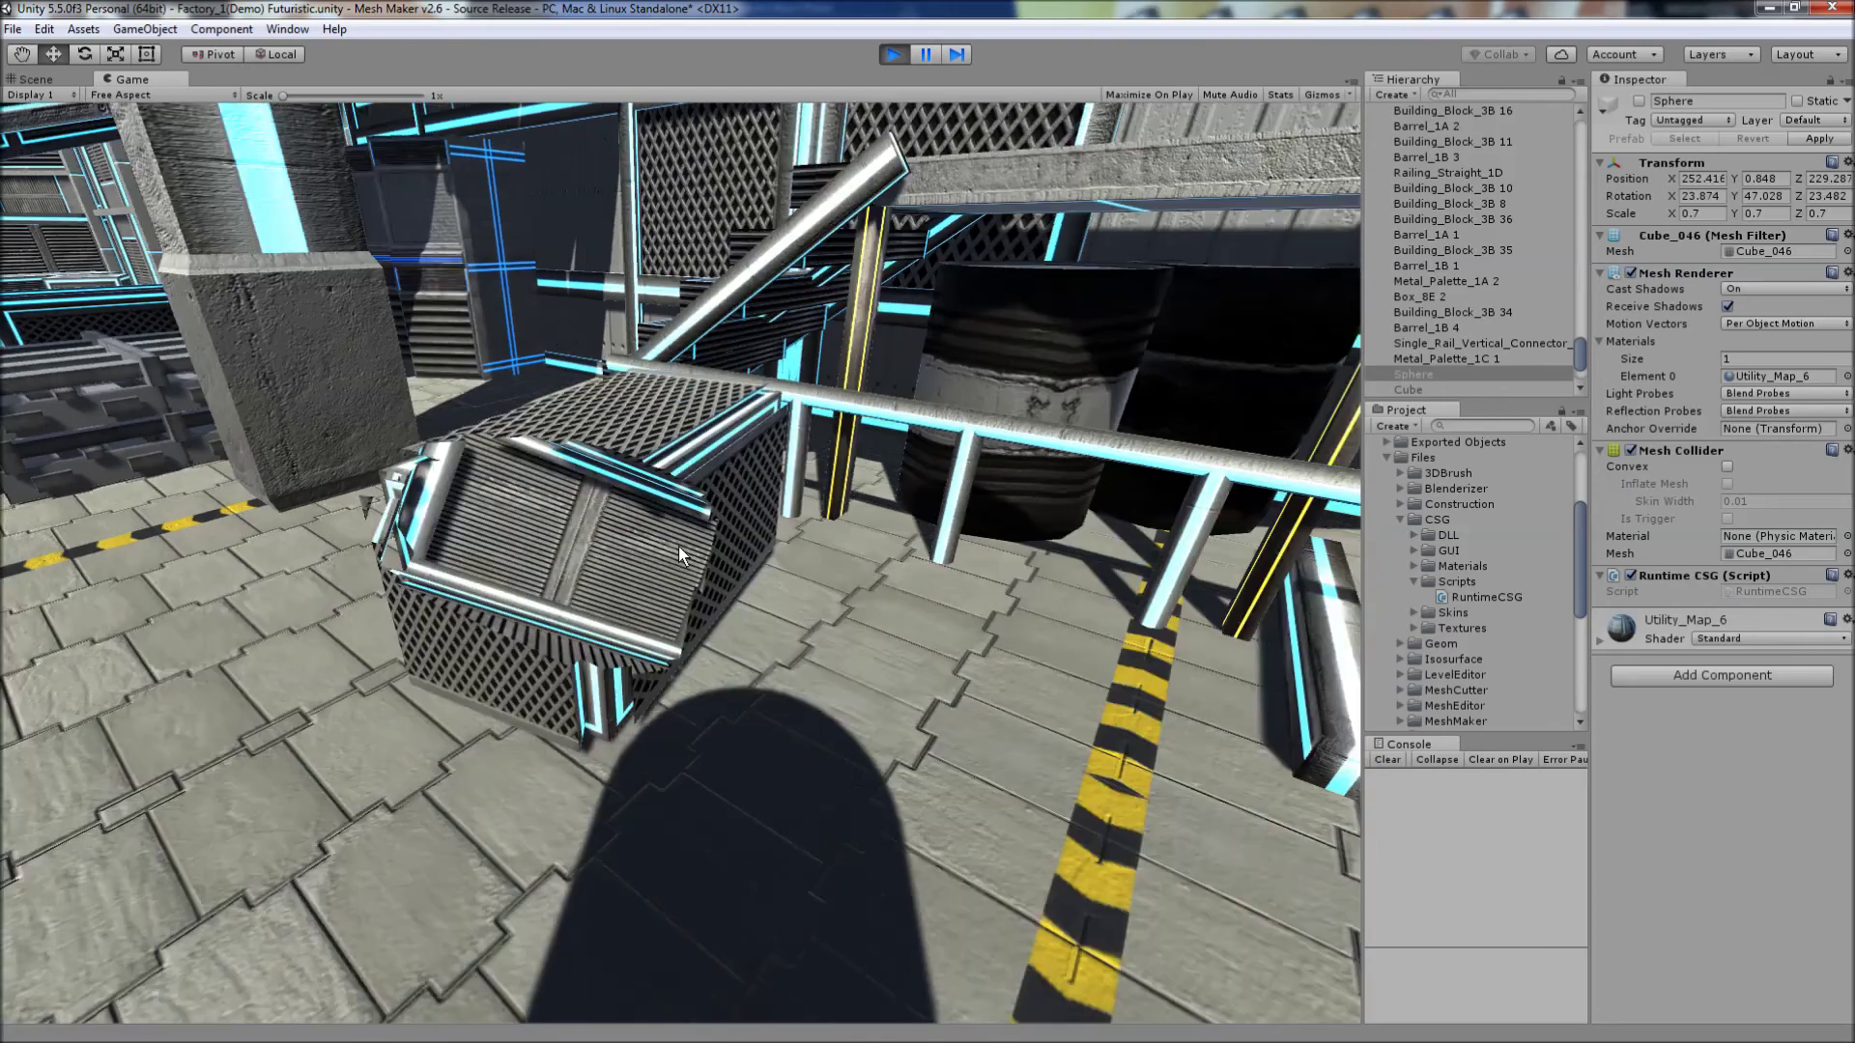
{"action": "key", "text": "w"}
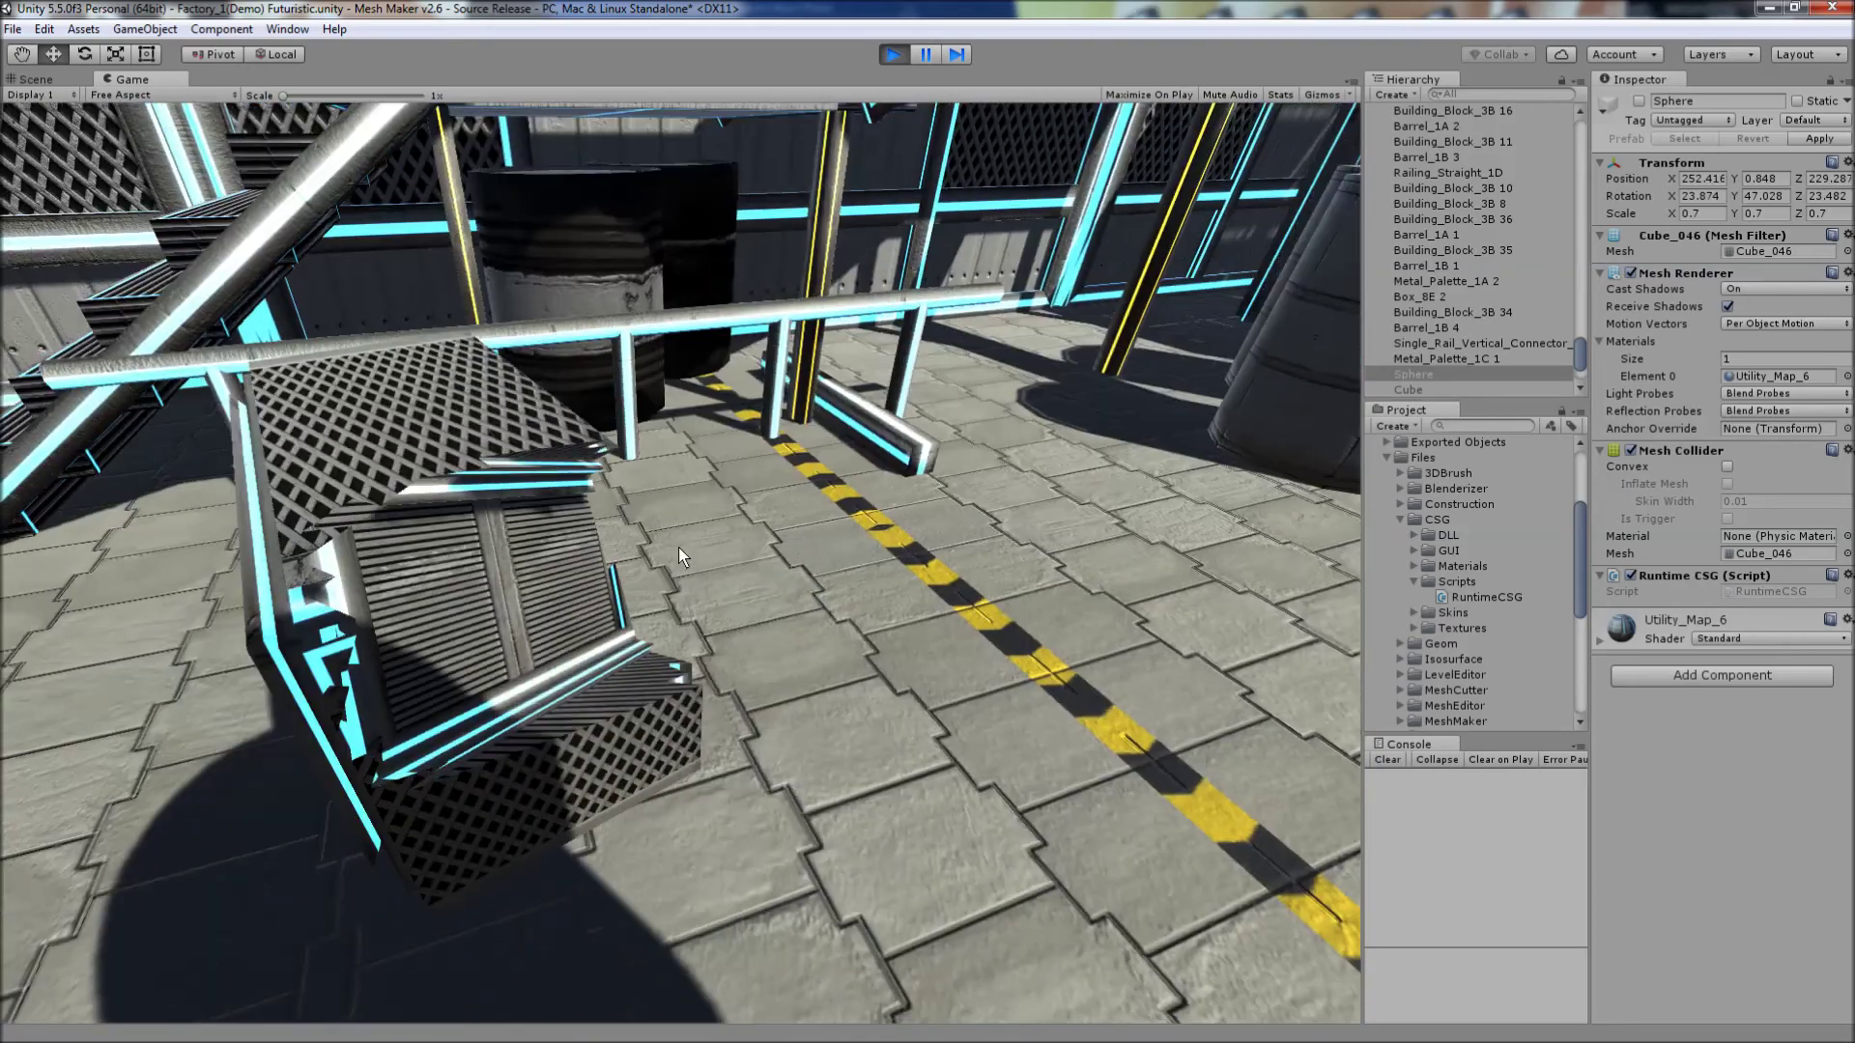
{"action": "key", "text": "w"}
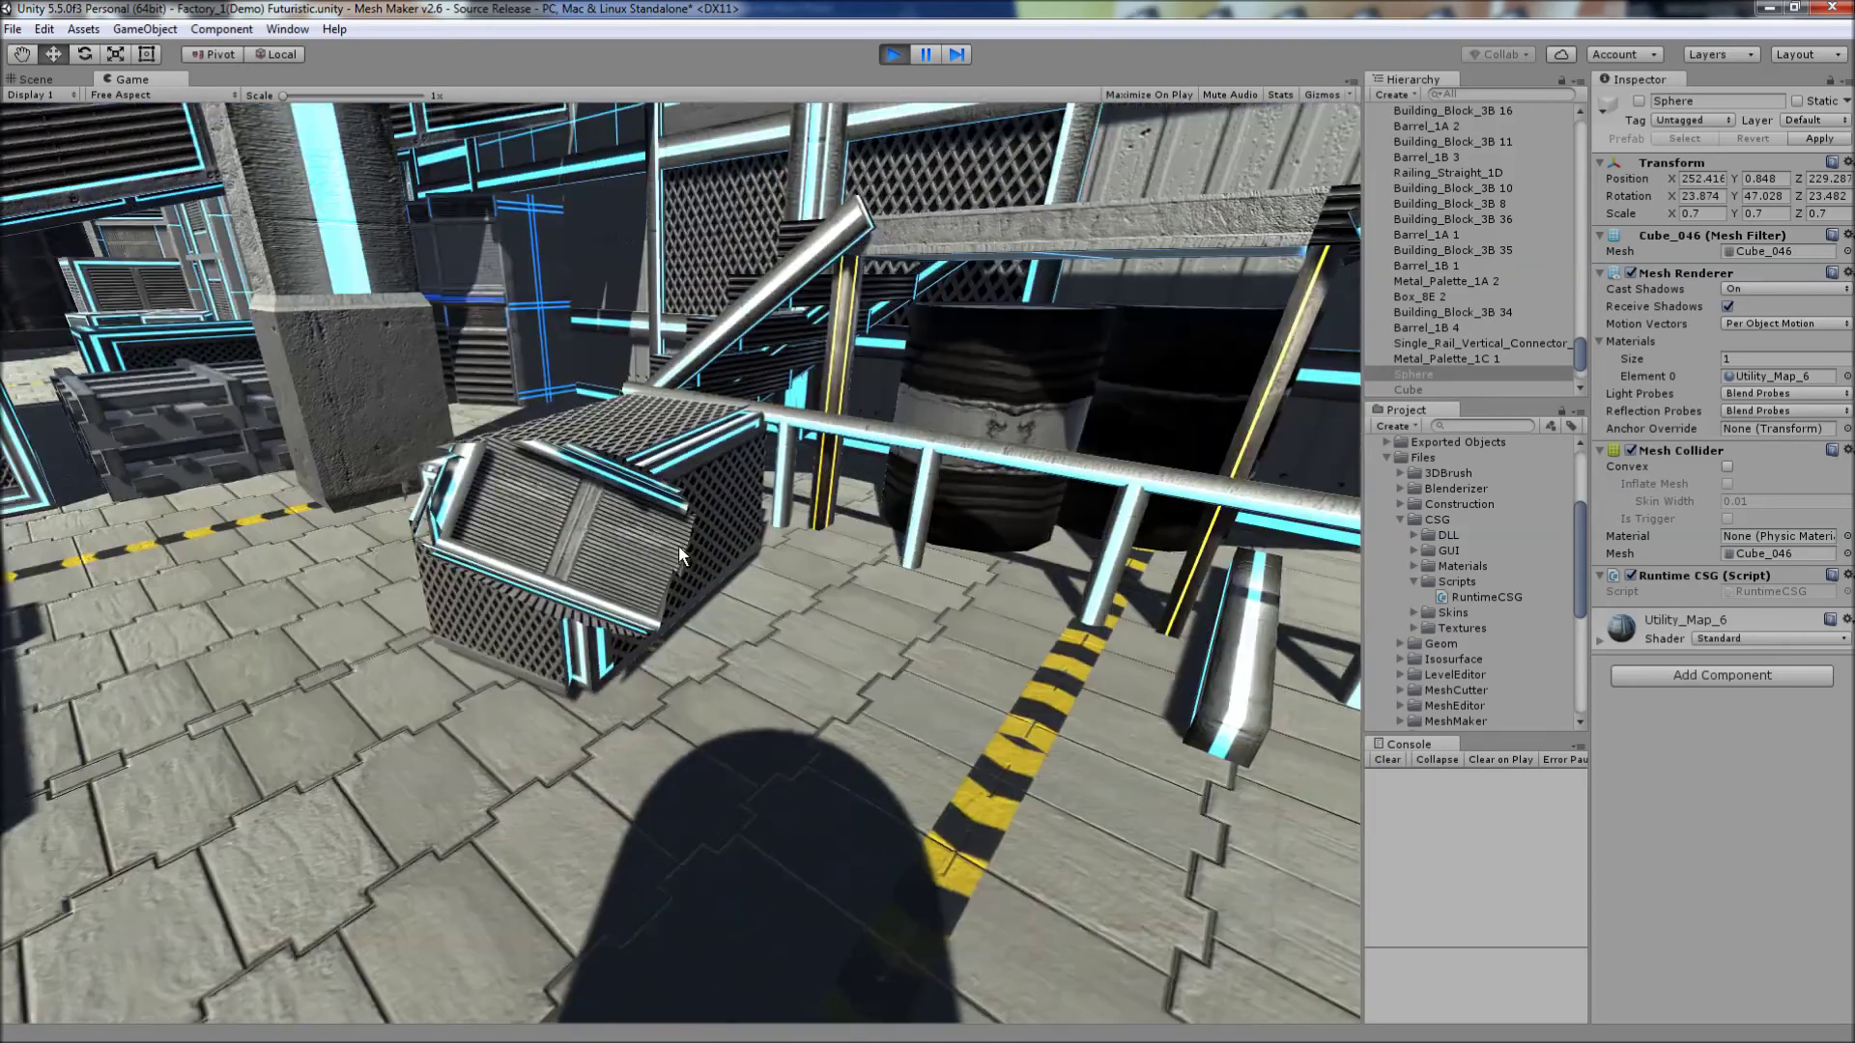
{"action": "key", "text": "s"}
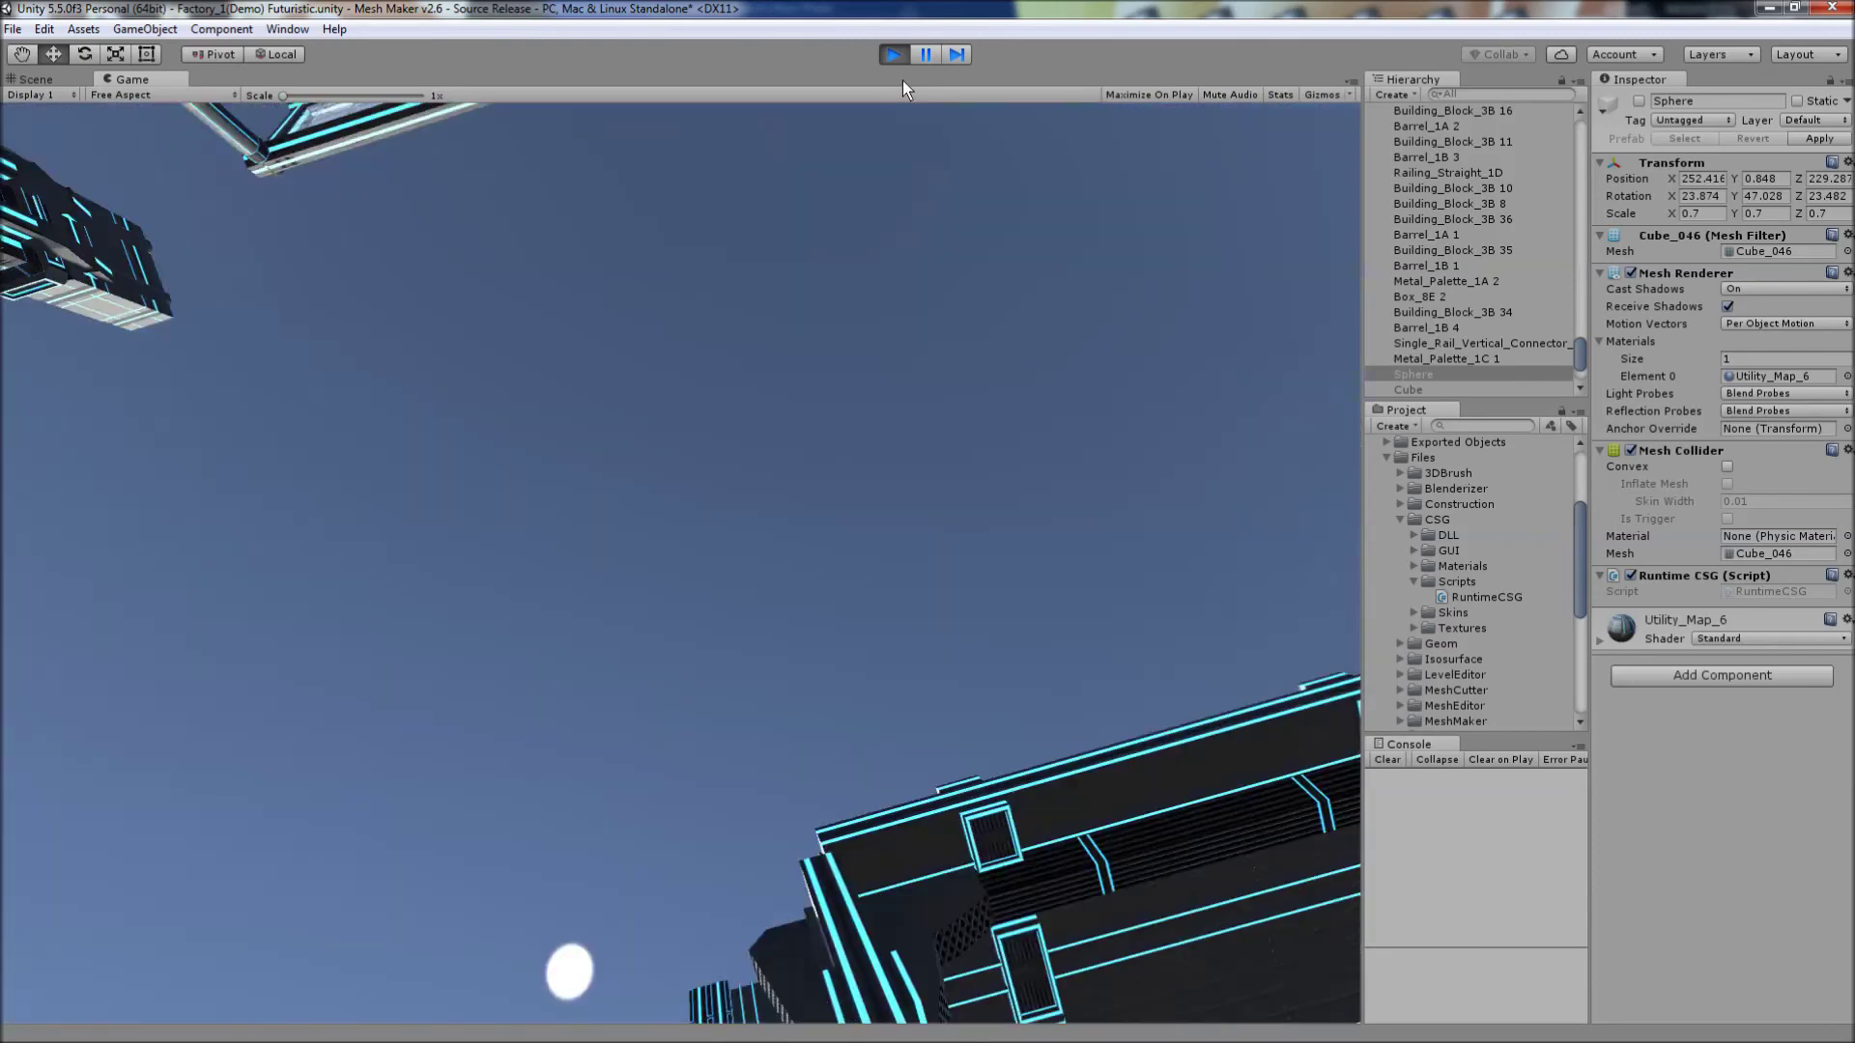
{"action": "left_click", "coordinate": [892, 54]}
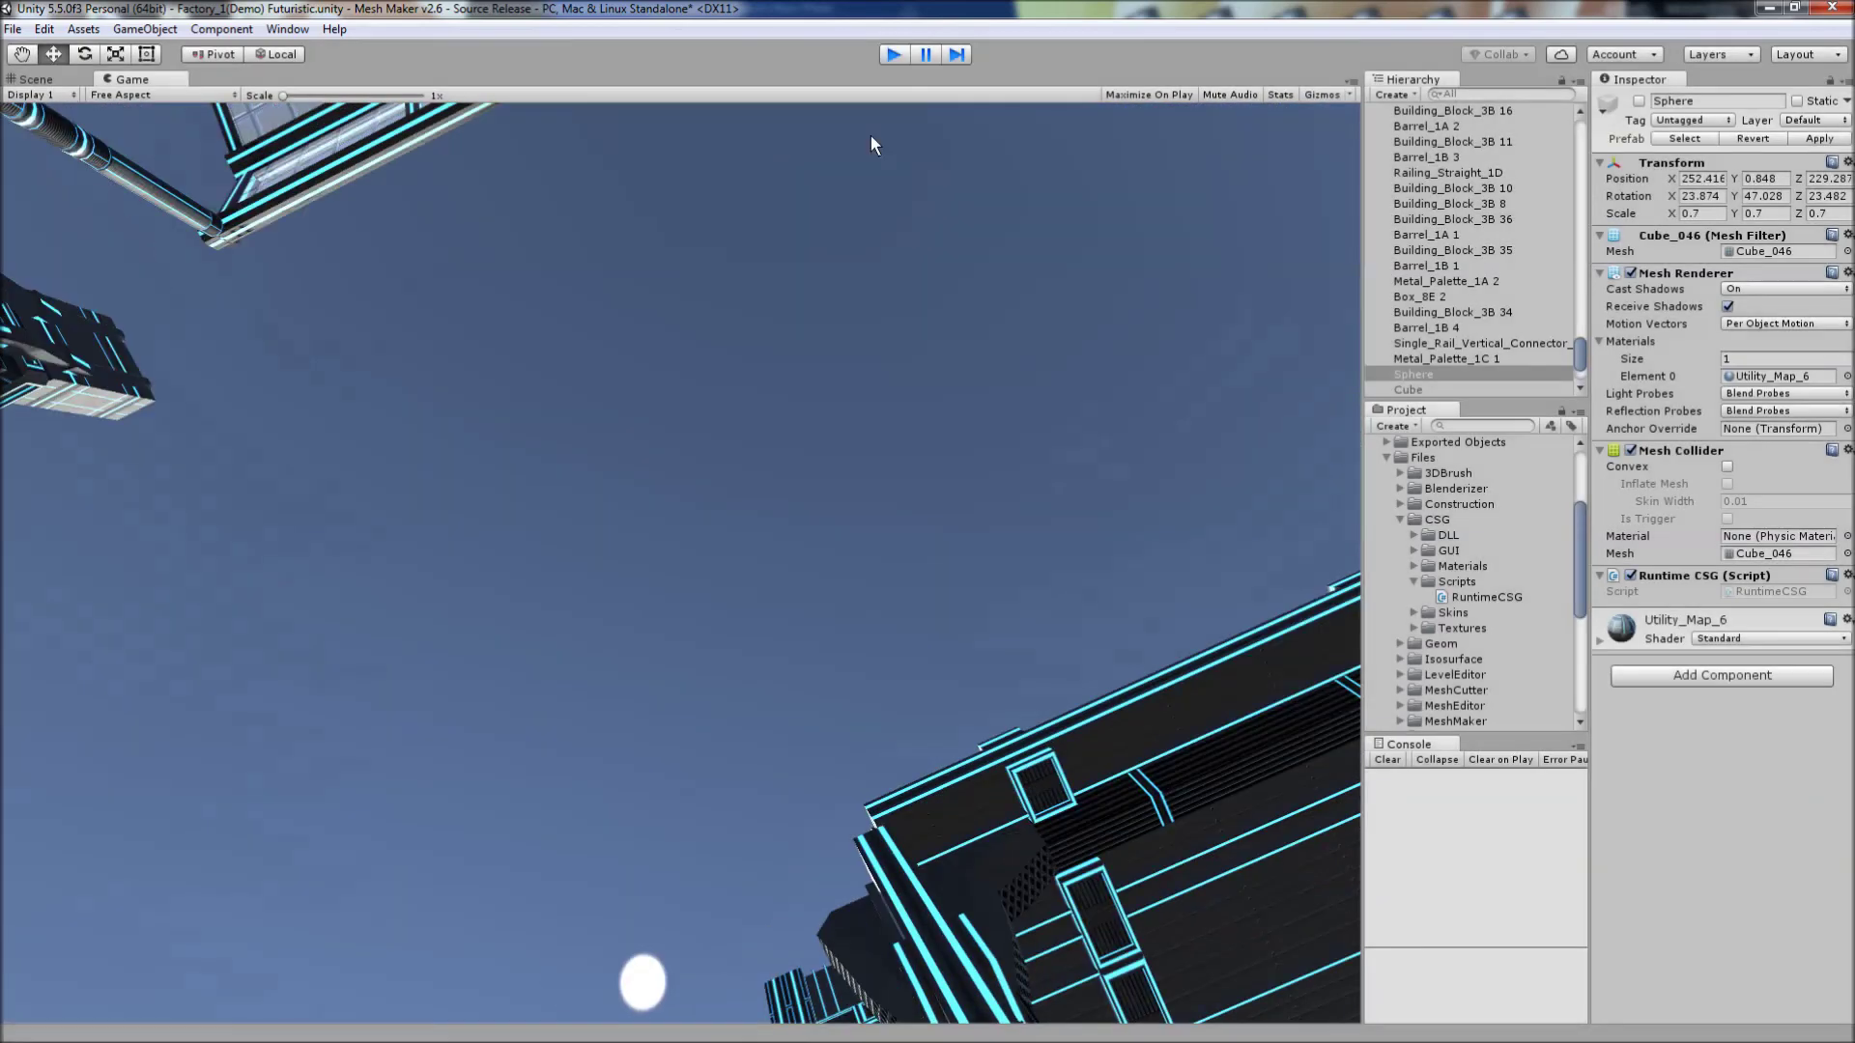